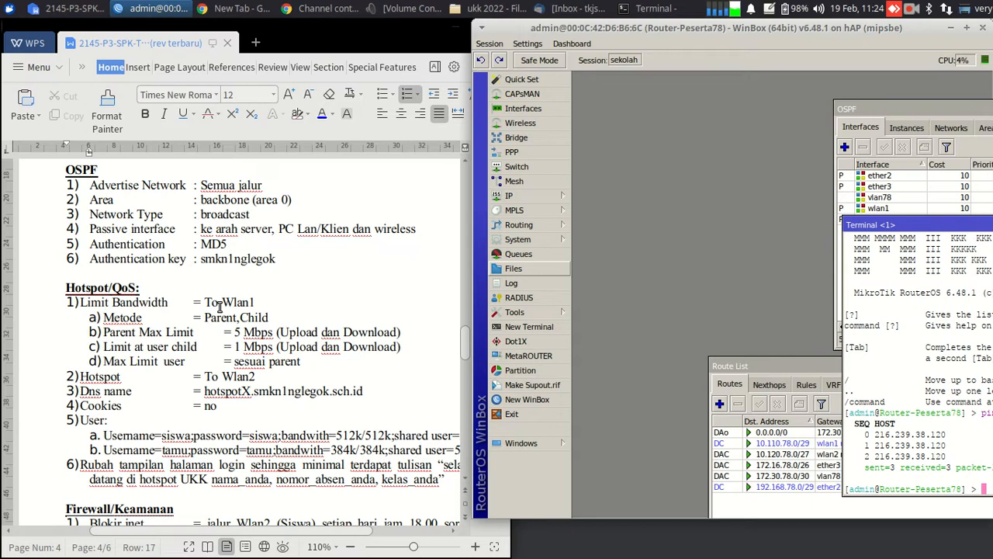
Review the task document, then bring the WinBox window back to the front
{"action": "left_click", "coordinate": [465, 339]}
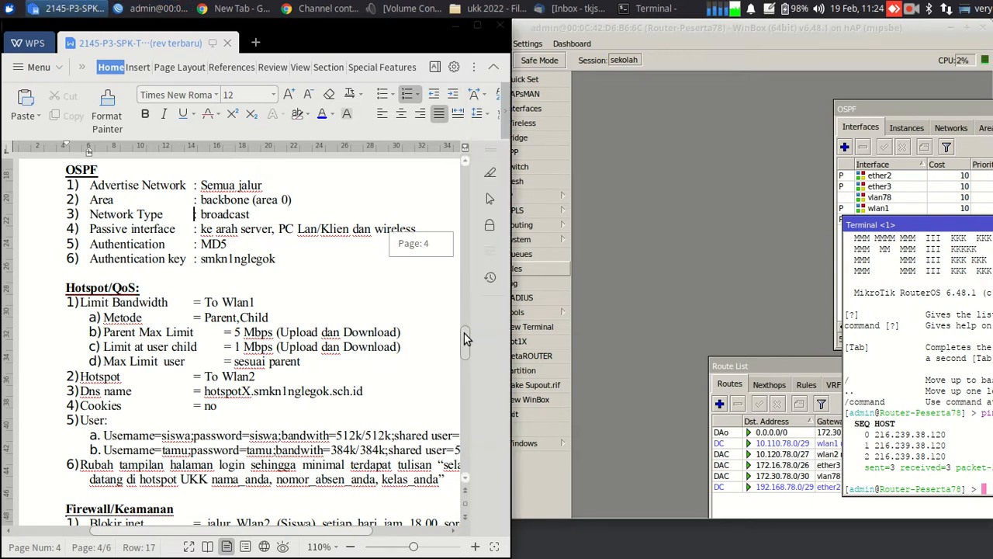
{"action": "scroll", "coordinate": [465, 339], "scroll_direction": "down", "scroll_amount": 1}
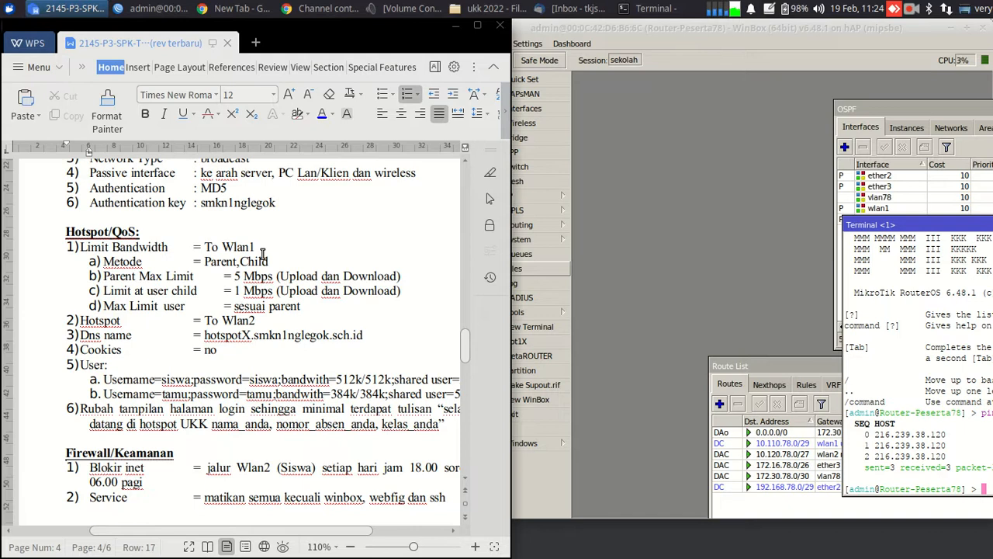
{"action": "left_click", "coordinate": [634, 222]}
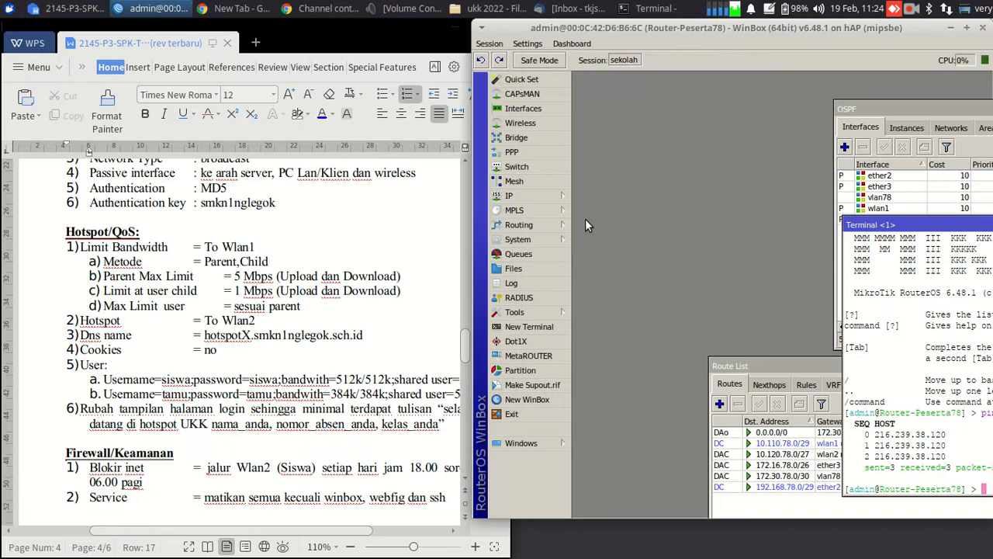
View the router's IP address list, then show the empty Queue List
{"action": "left_click", "coordinate": [533, 193]}
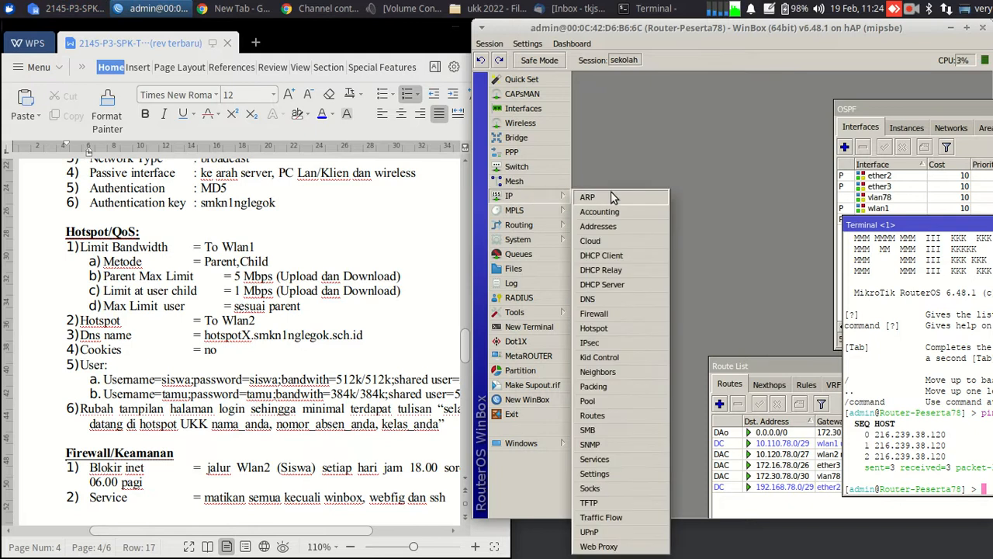
{"action": "left_click", "coordinate": [636, 225]}
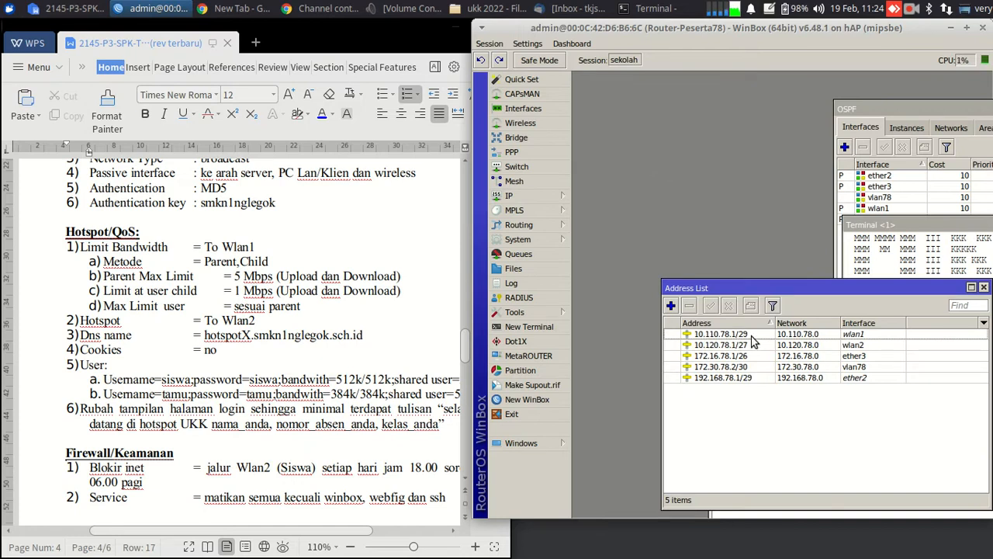
{"action": "mouse_move", "coordinate": [751, 342]}
{"action": "left_click", "coordinate": [529, 254]}
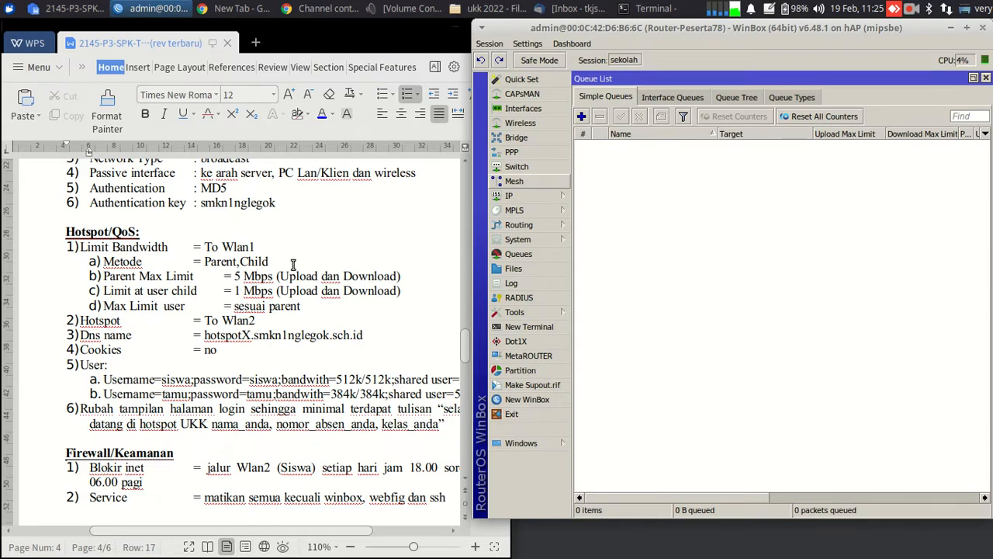
Maximize WinBox and start a simple queue named Parent-UKK targeting the 10.110.78.0 subnet
{"action": "left_click", "coordinate": [968, 28]}
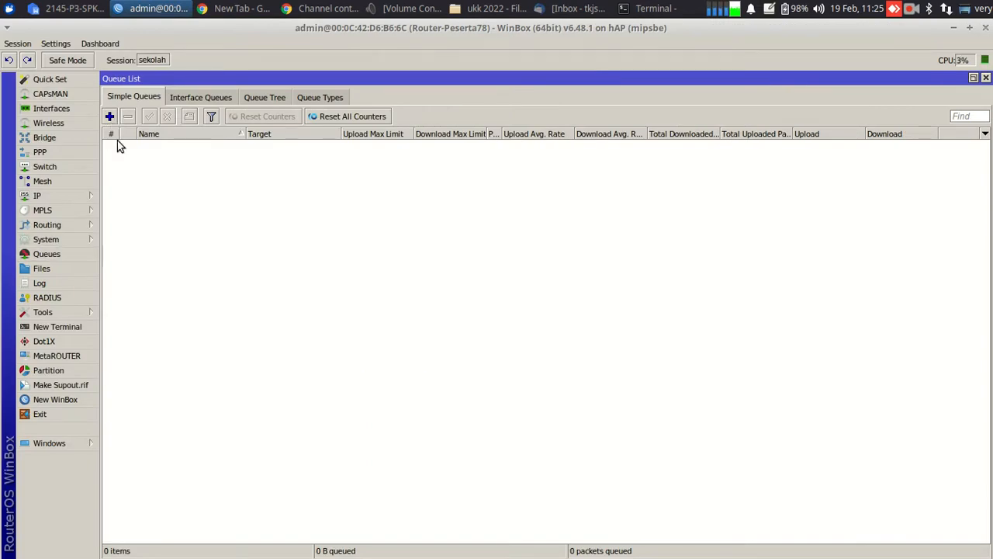
{"action": "left_click", "coordinate": [110, 116]}
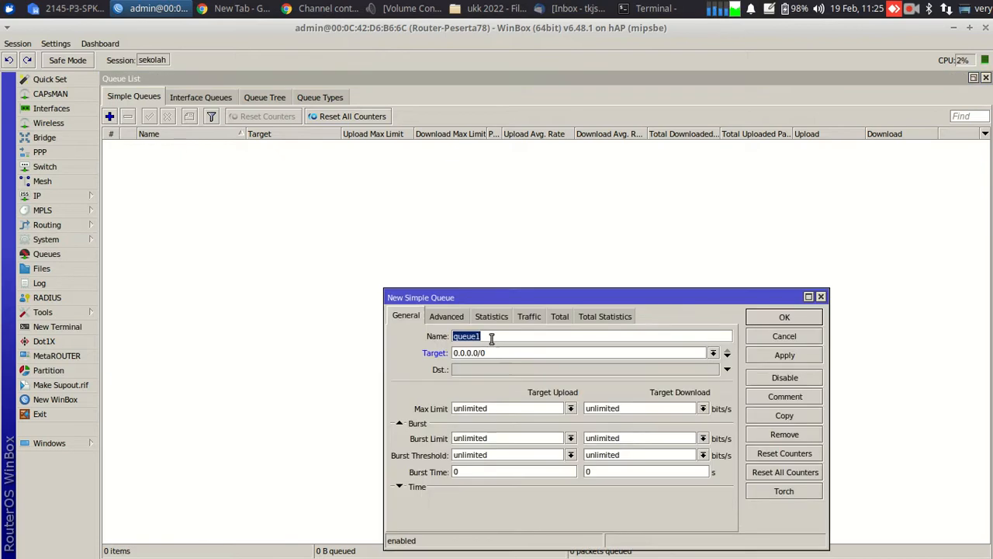
{"action": "type", "text": "Parent-UKK"}
{"action": "left_click", "coordinate": [498, 355]}
{"action": "left_click_drag", "start_coordinate": [498, 355], "coordinate": [446, 357]}
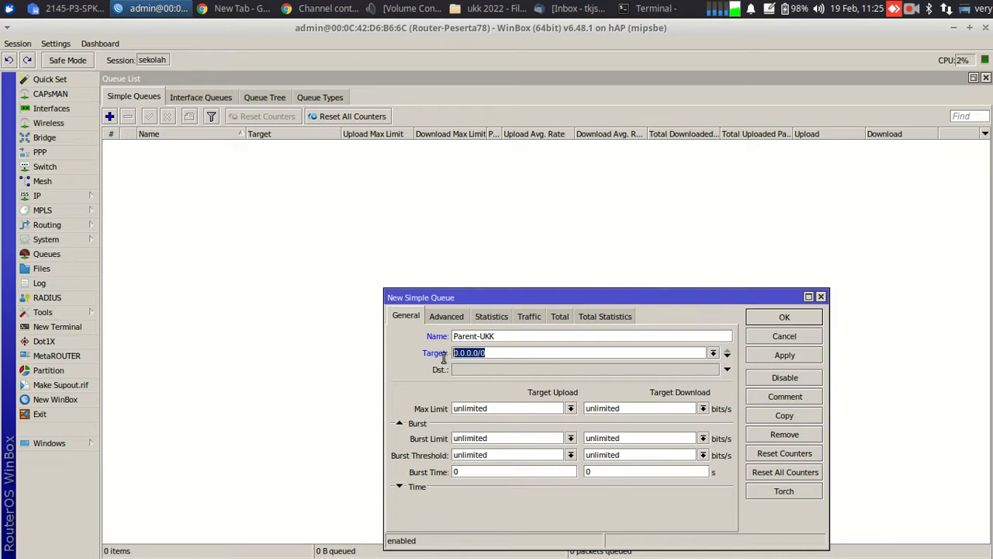
{"action": "left_click", "coordinate": [80, 194]}
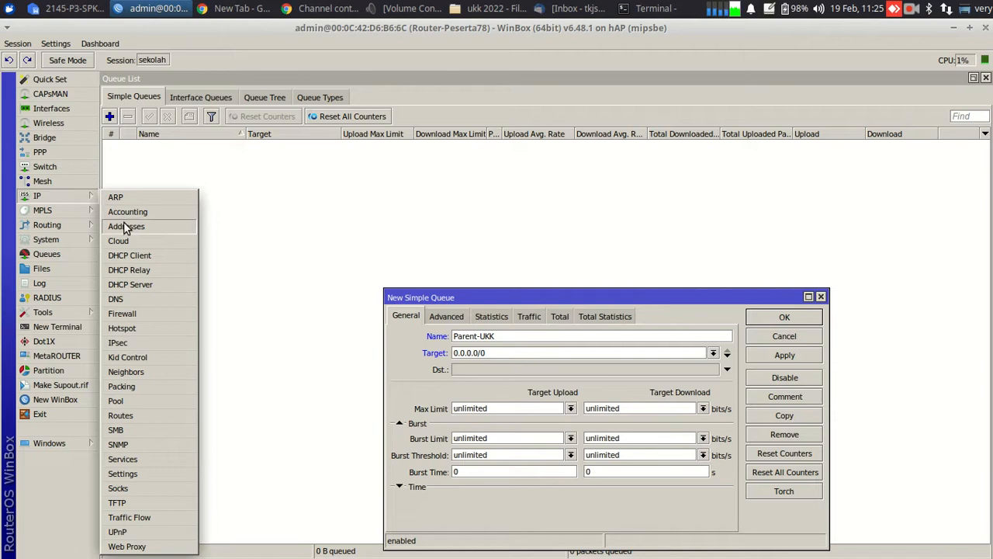
{"action": "left_click", "coordinate": [124, 225]}
{"action": "left_click_drag", "start_coordinate": [318, 224], "coordinate": [247, 133]}
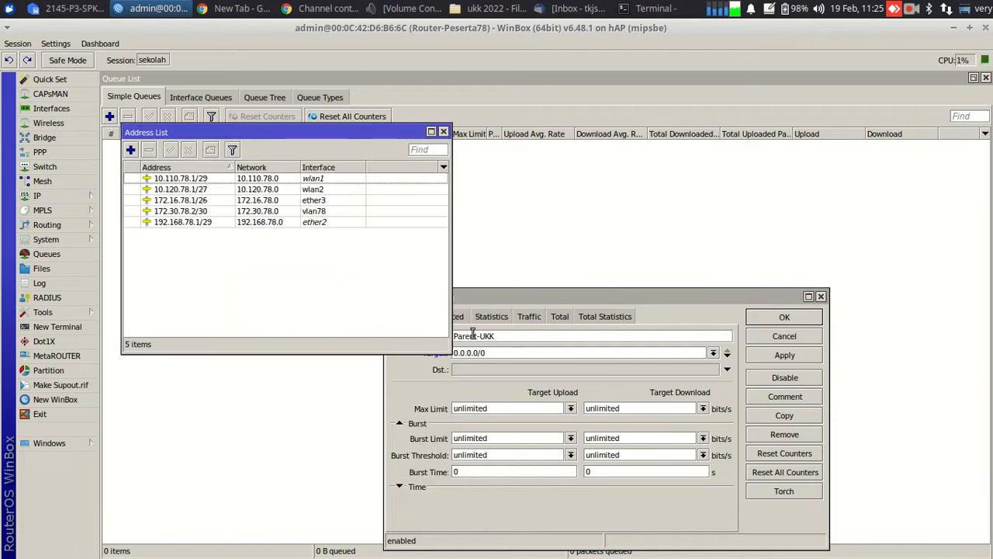
{"action": "left_click", "coordinate": [498, 353]}
{"action": "type", "text": "1"}
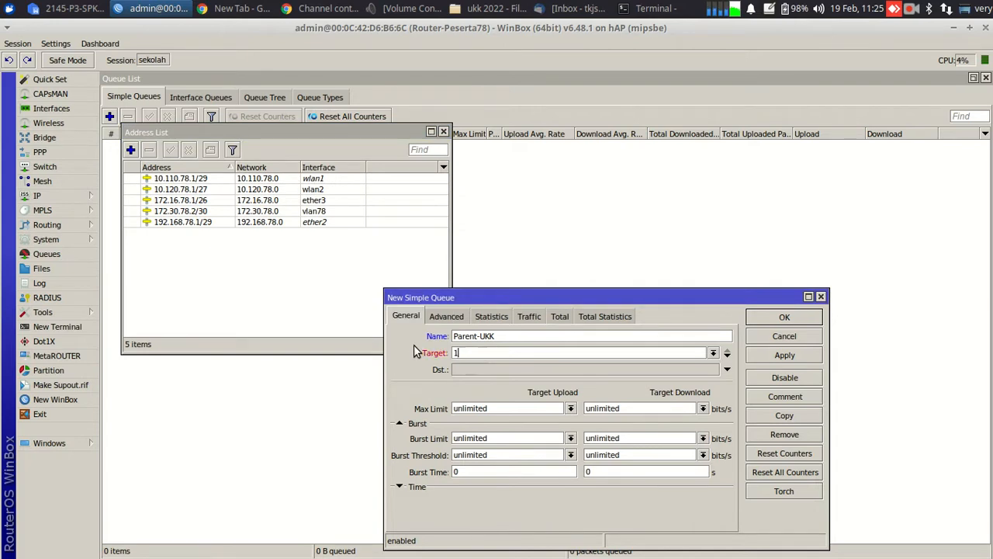
{"action": "type", "text": "0.110.78.0"}
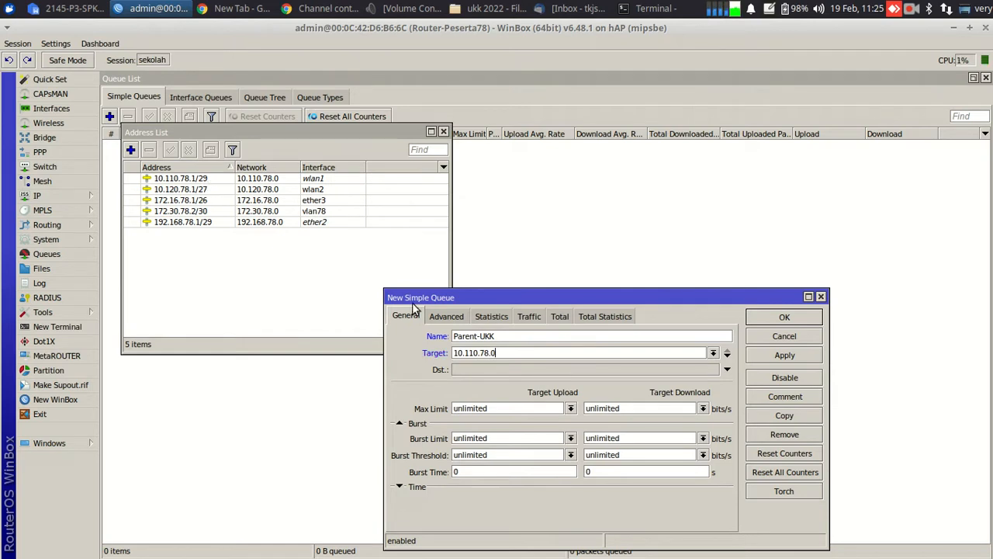
{"action": "type", "text": "/"}
{"action": "type", "text": "26"}
Give Parent-UKK 5M upload and 5M download max limits and save it
{"action": "left_click", "coordinate": [570, 409]}
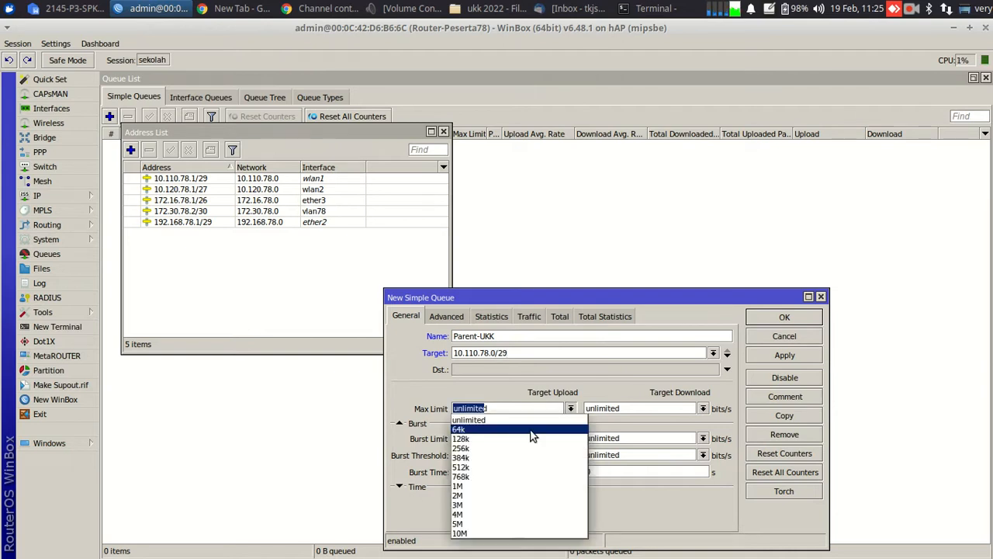
{"action": "left_click", "coordinate": [469, 526]}
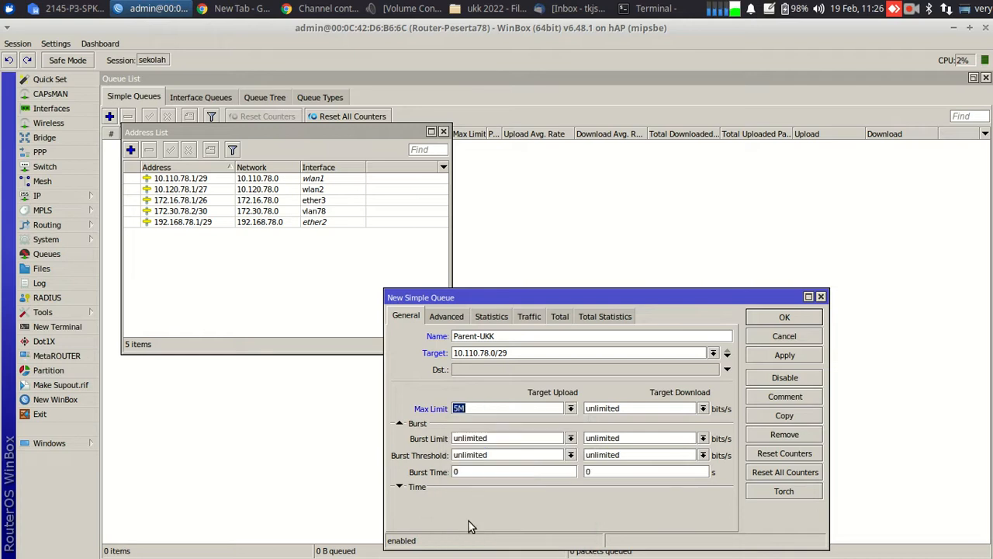
{"action": "left_click", "coordinate": [702, 409]}
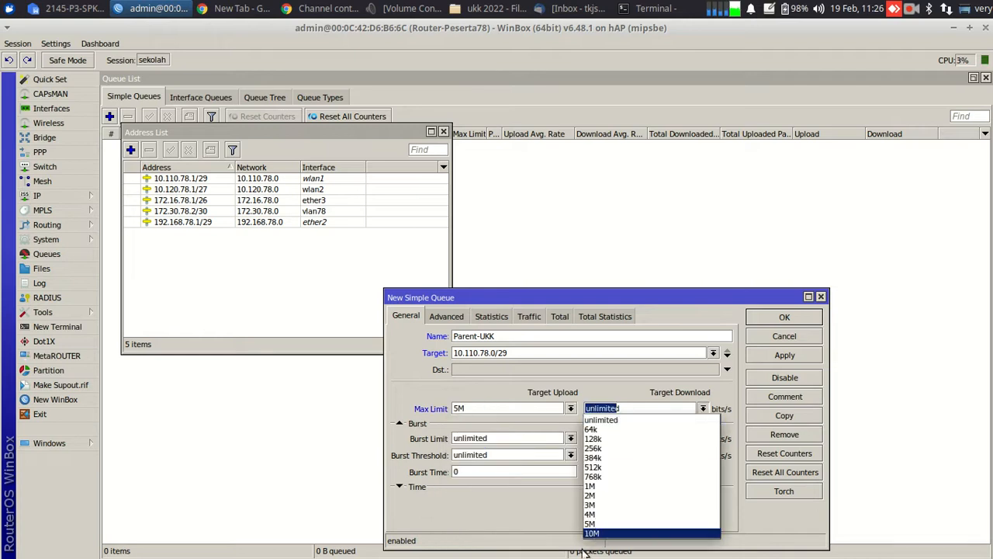
{"action": "left_click", "coordinate": [598, 527]}
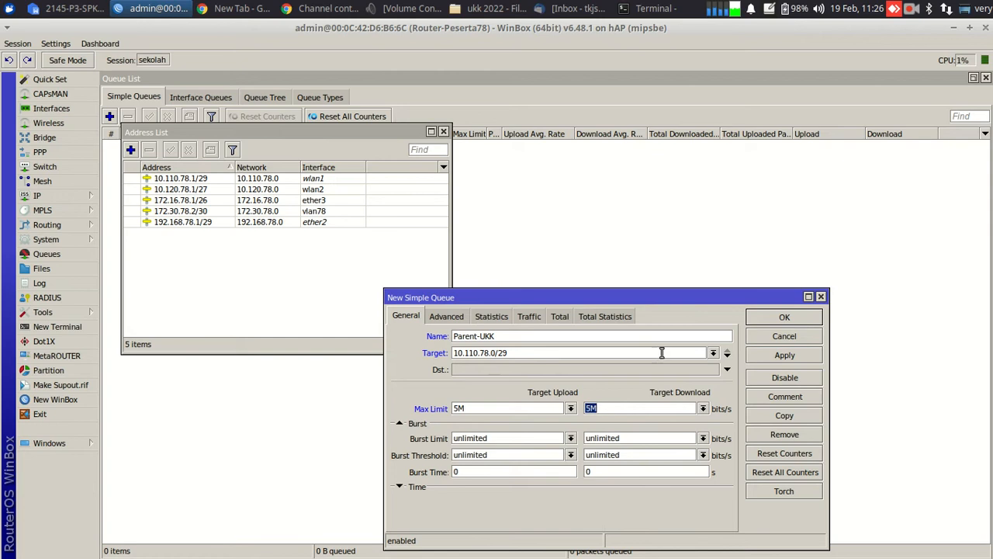
{"action": "left_click", "coordinate": [782, 317]}
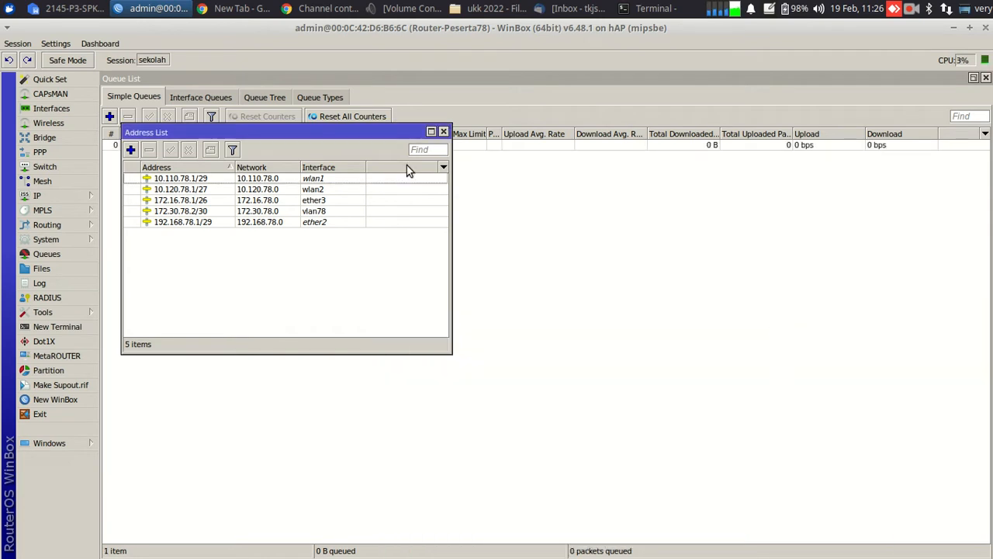
{"action": "left_click_drag", "start_coordinate": [332, 133], "coordinate": [636, 236]}
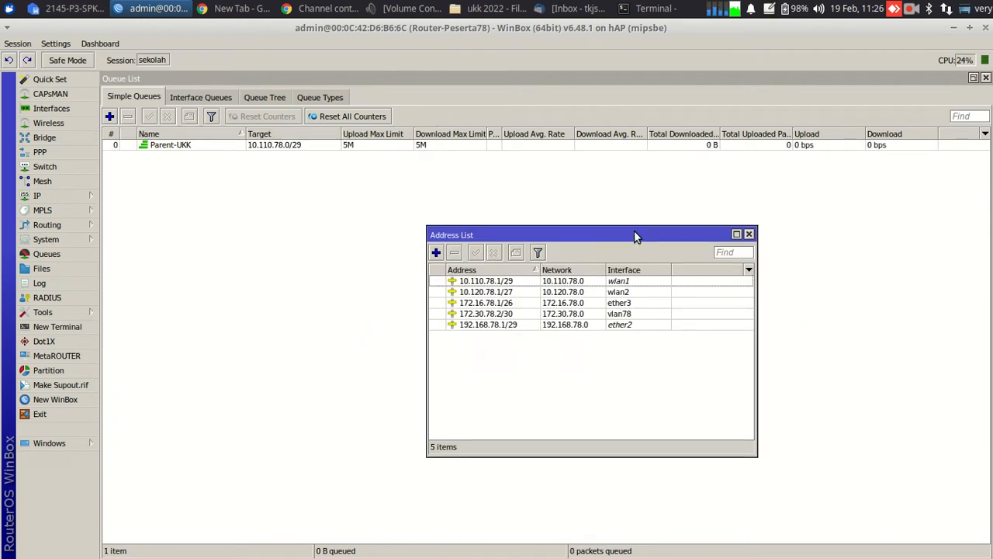
Start a new simple queue named klien1 with target 10.110.78.2
{"action": "left_click", "coordinate": [111, 118]}
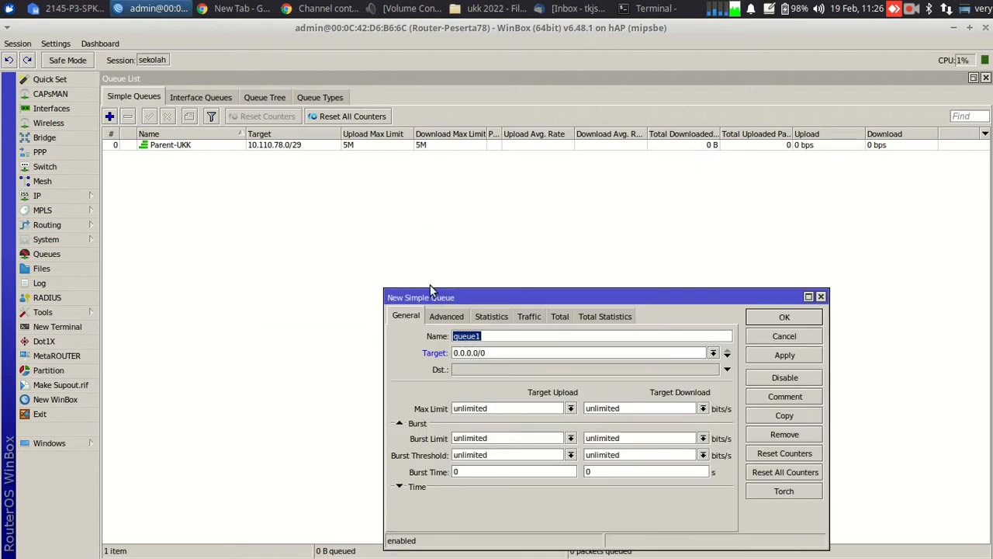
{"action": "type", "text": "klien1"}
{"action": "left_click", "coordinate": [87, 8]}
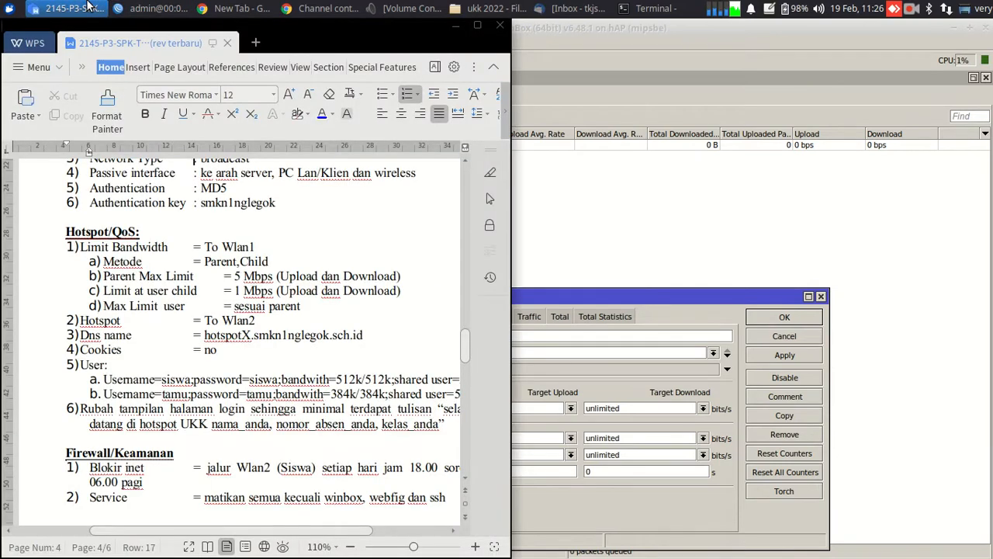
{"action": "left_click", "coordinate": [87, 7]}
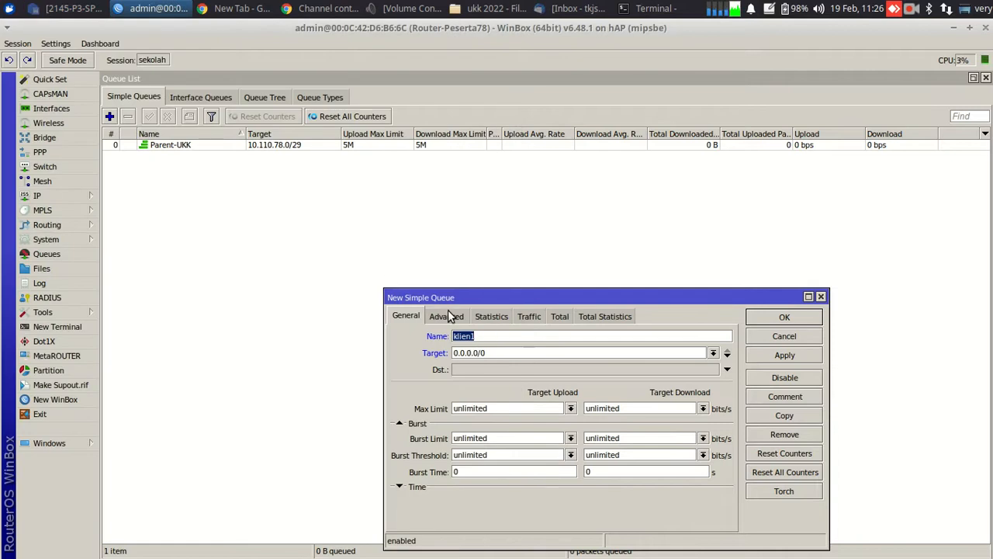
{"action": "left_click", "coordinate": [81, 195]}
{"action": "left_click", "coordinate": [124, 227]}
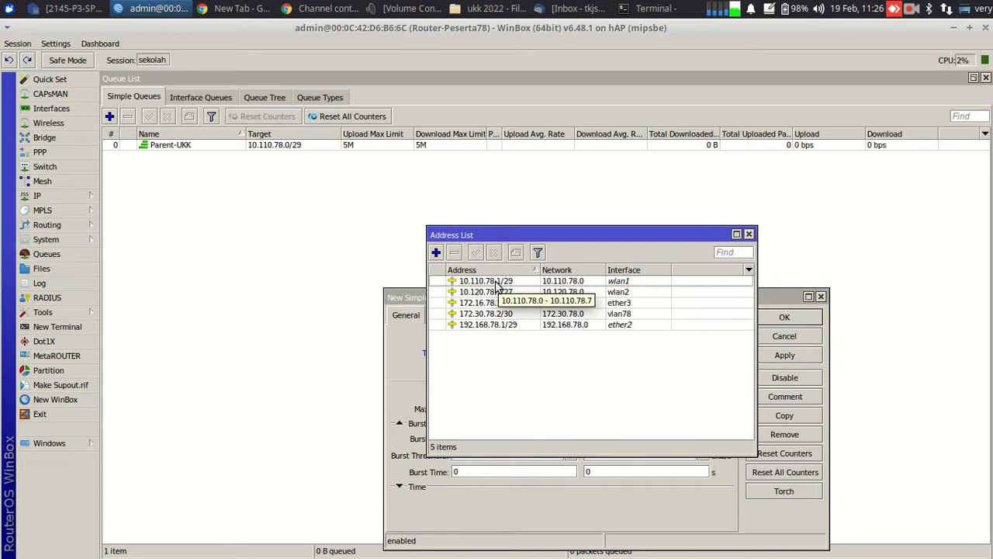
{"action": "left_click", "coordinate": [415, 297]}
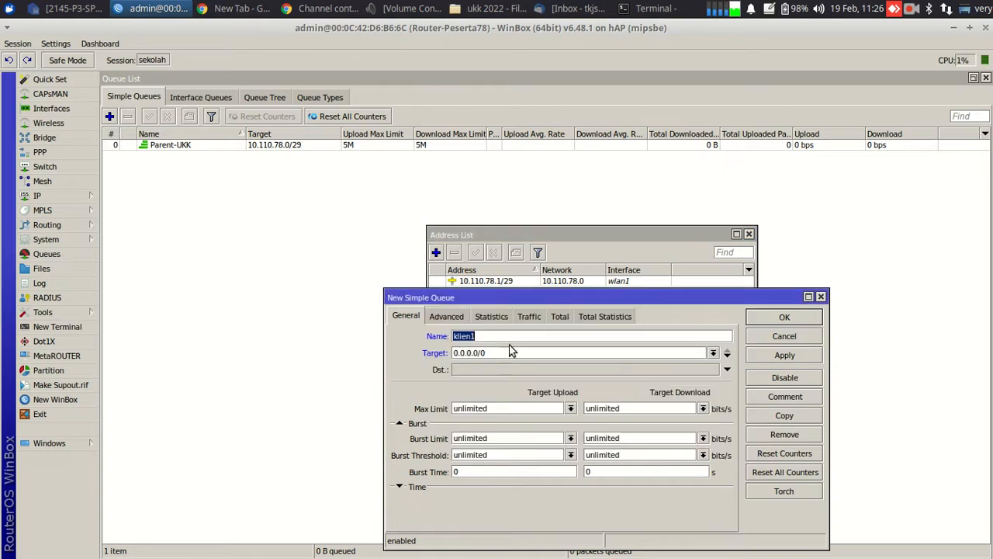
{"action": "key", "text": "Tab"}
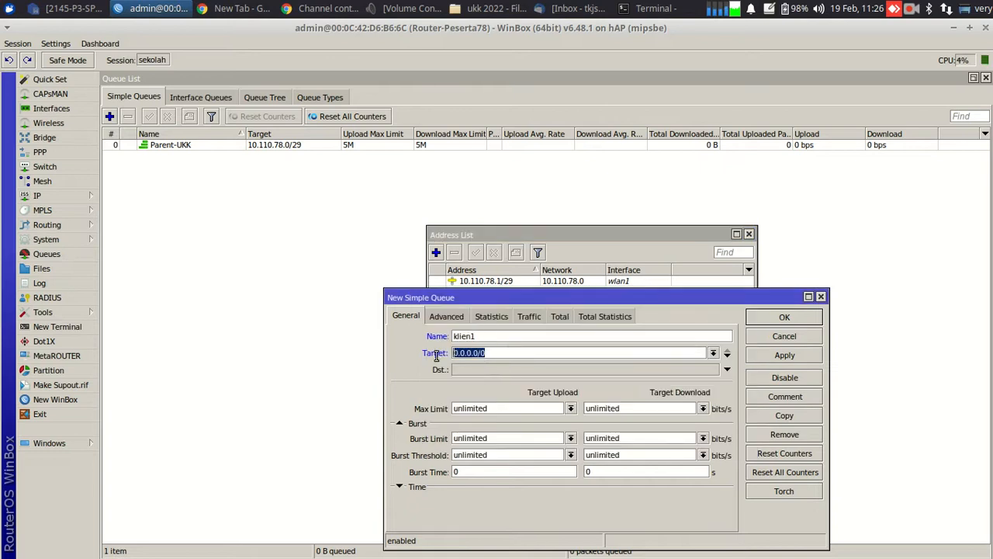
{"action": "type", "text": "10."}
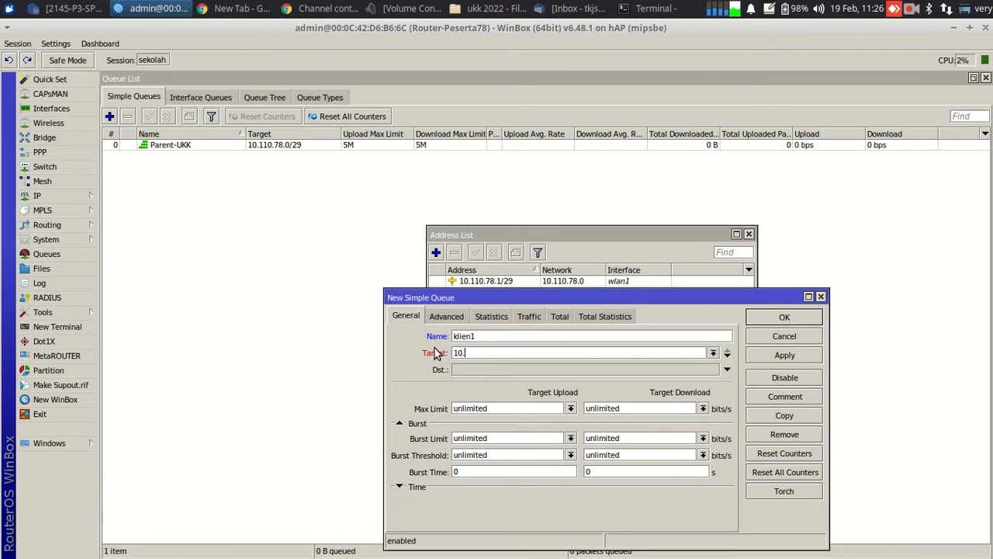
{"action": "type", "text": "110.78.2"}
Set klien1's max limit to 5M upload and 5M download
{"action": "left_click", "coordinate": [571, 408]}
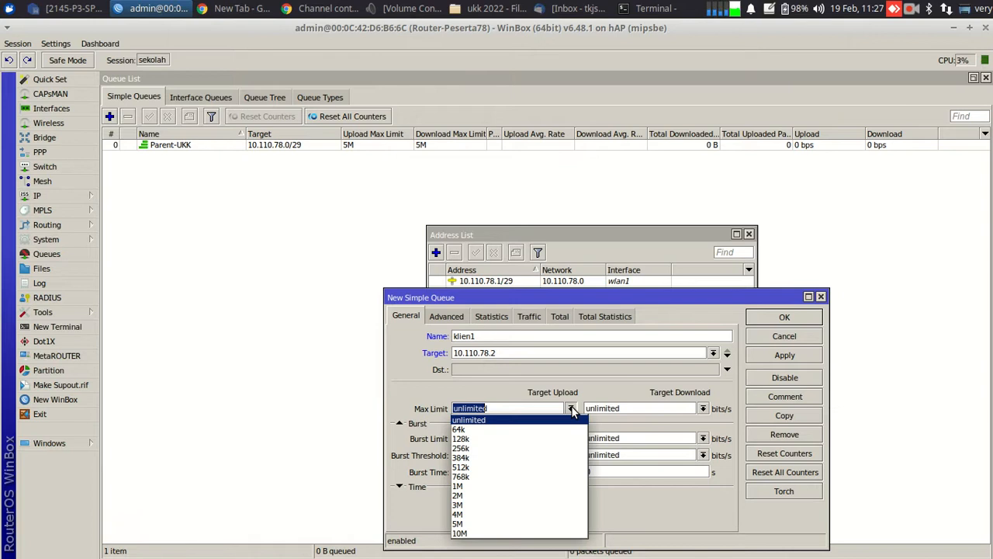
{"action": "left_click", "coordinate": [508, 523]}
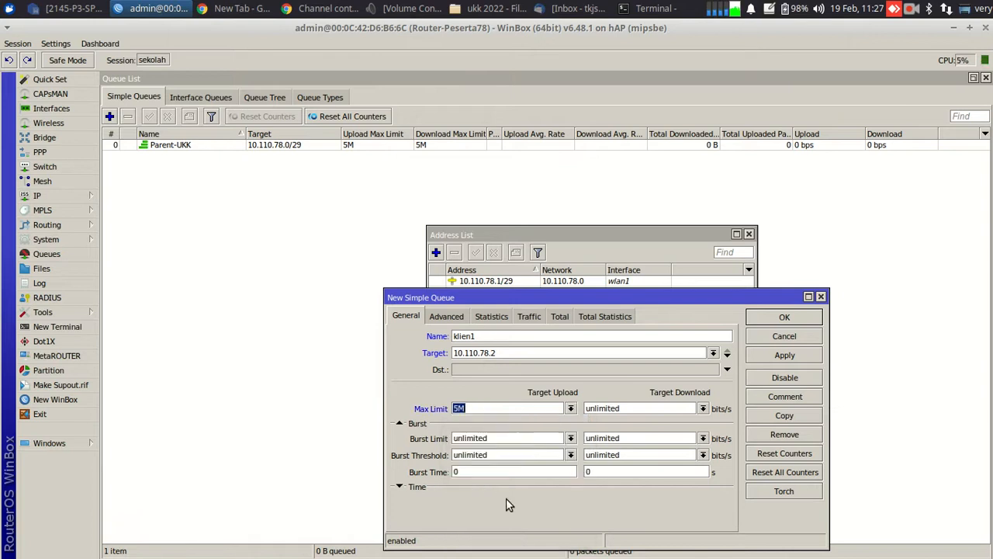
{"action": "left_click", "coordinate": [702, 409]}
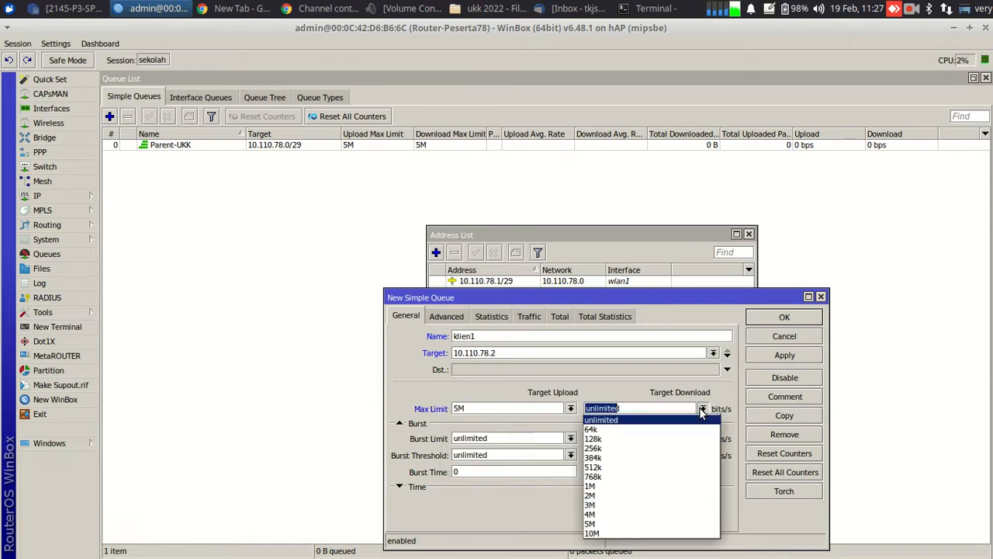
{"action": "left_click", "coordinate": [607, 524]}
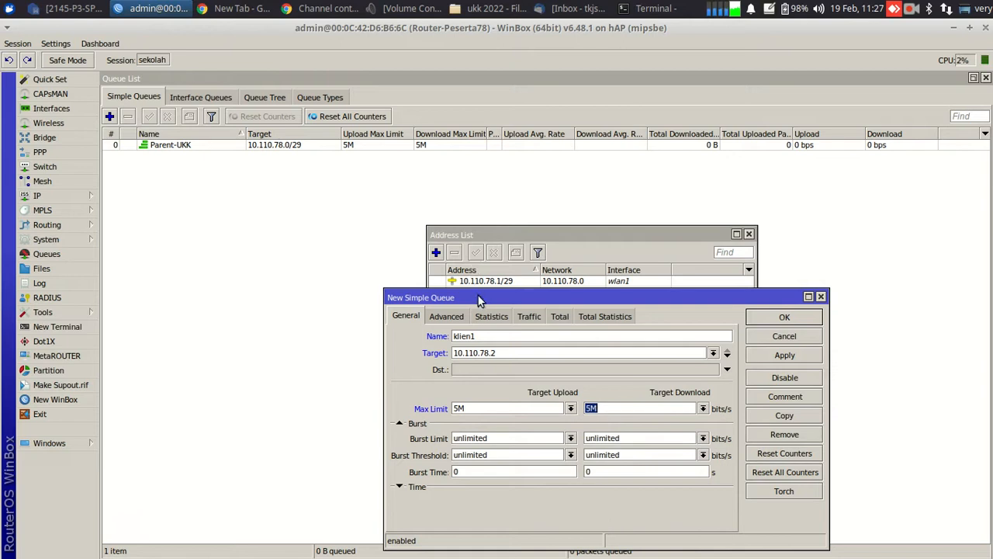
{"action": "left_click_drag", "start_coordinate": [479, 300], "coordinate": [472, 195]}
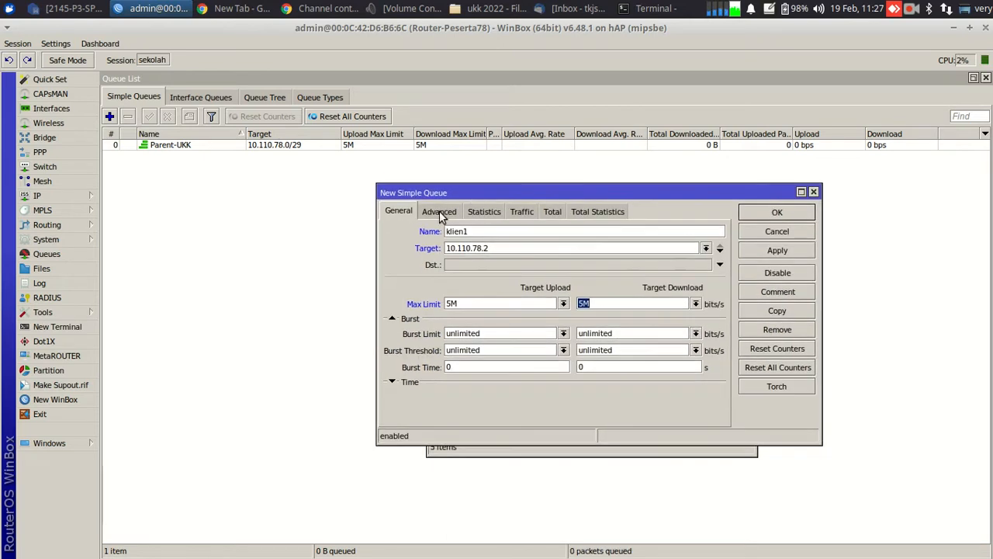
{"action": "left_click", "coordinate": [441, 214]}
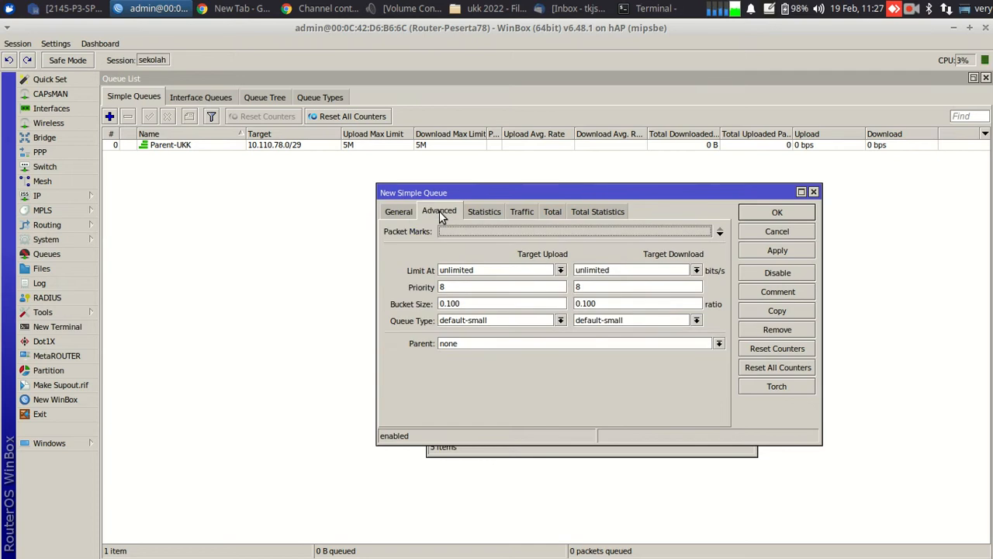
Set klien1's limit-at to 1M/1M, keep default-small type, parent Parent-UKK, and apply
{"action": "left_click", "coordinate": [558, 272]}
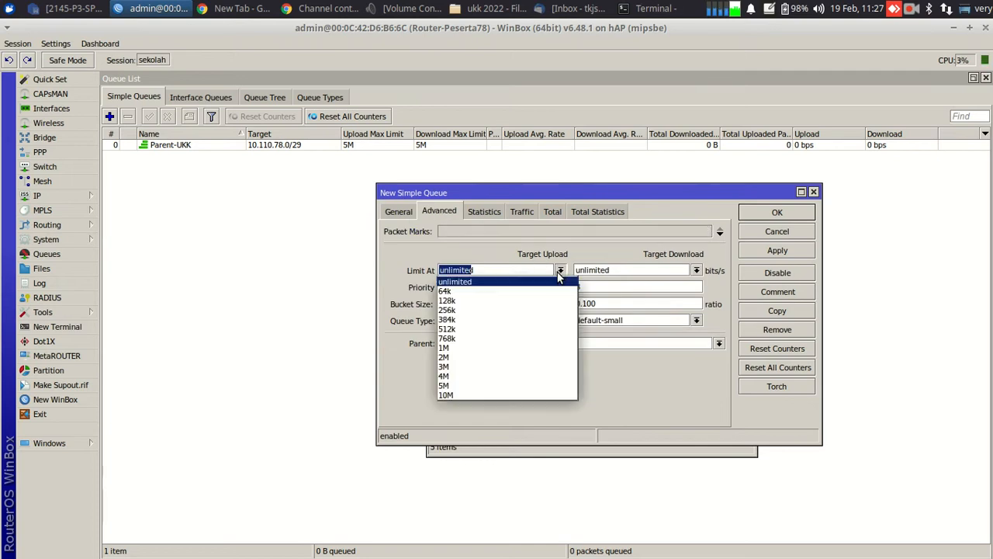
{"action": "left_click", "coordinate": [470, 348]}
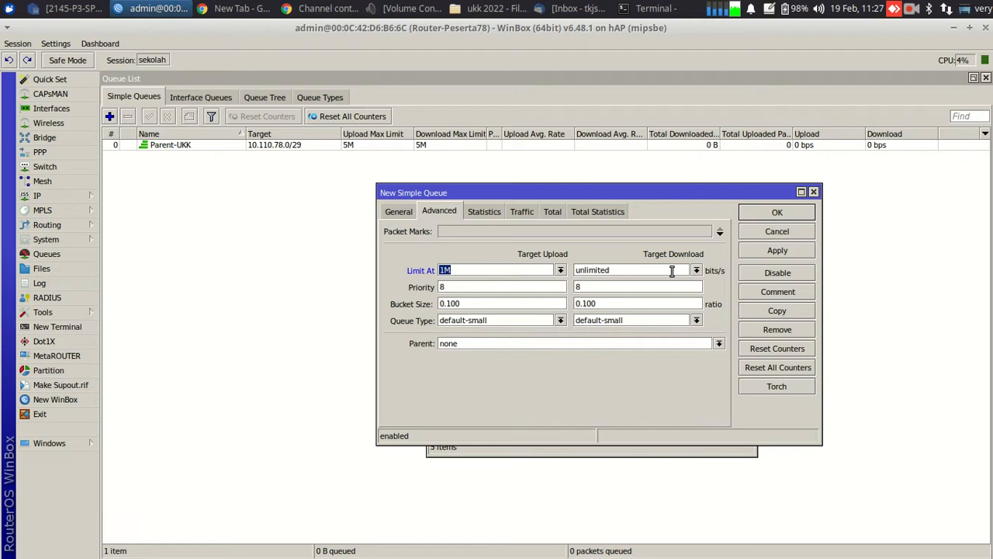
{"action": "left_click", "coordinate": [696, 270]}
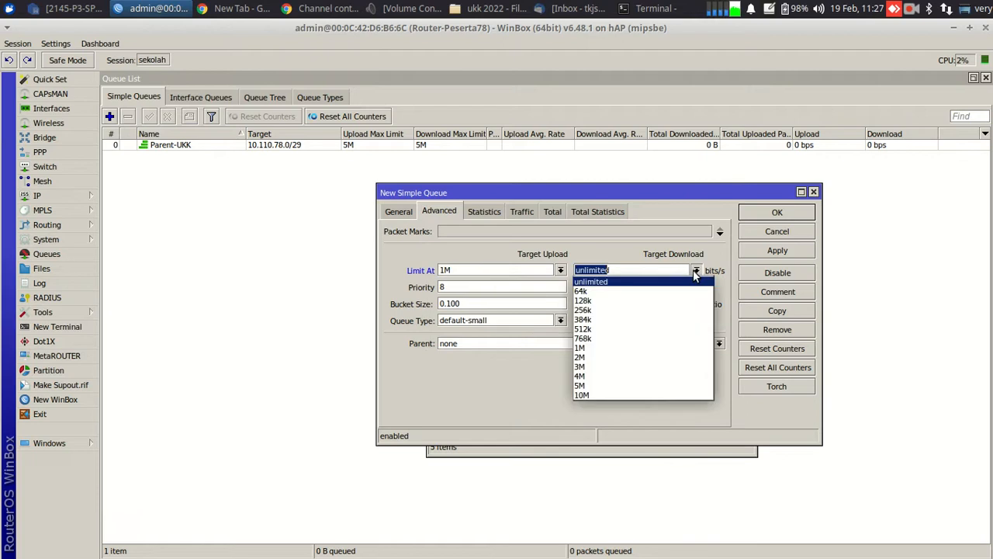
{"action": "left_click", "coordinate": [611, 348]}
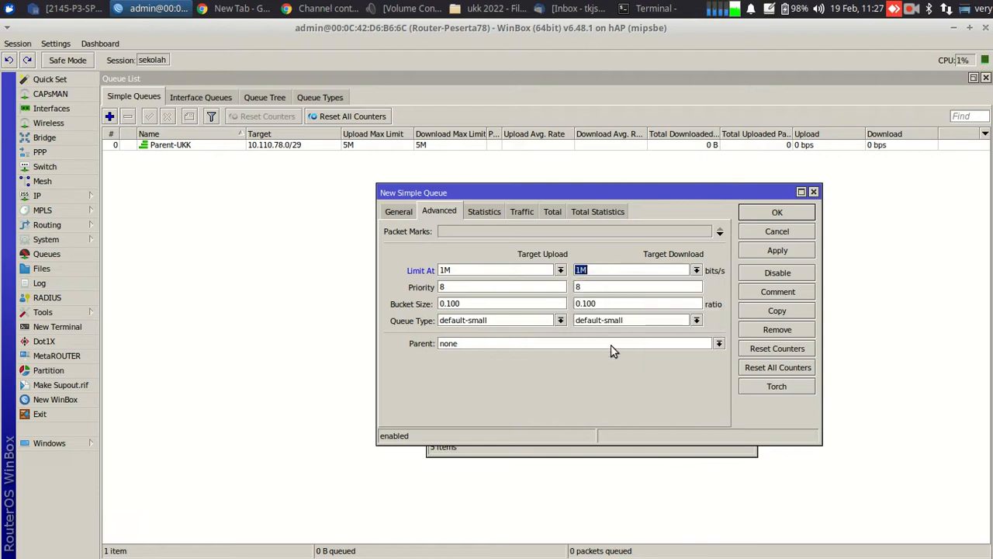
{"action": "left_click", "coordinate": [559, 320]}
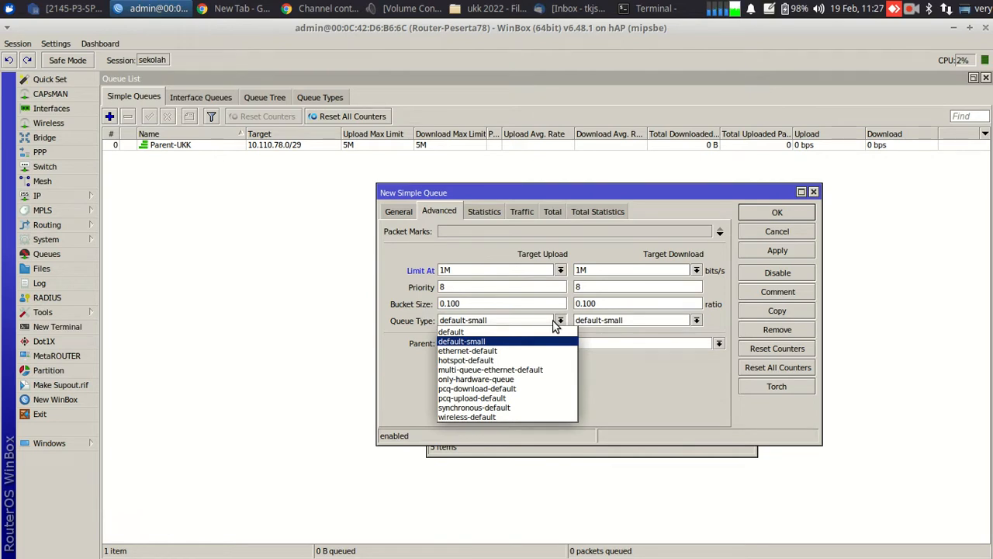
{"action": "left_click", "coordinate": [554, 323]}
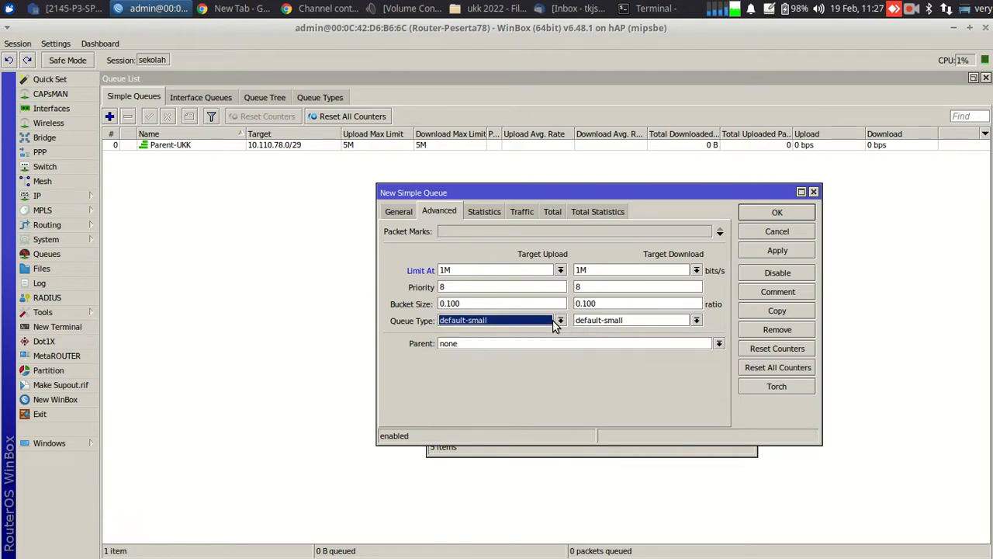
{"action": "left_click", "coordinate": [524, 346]}
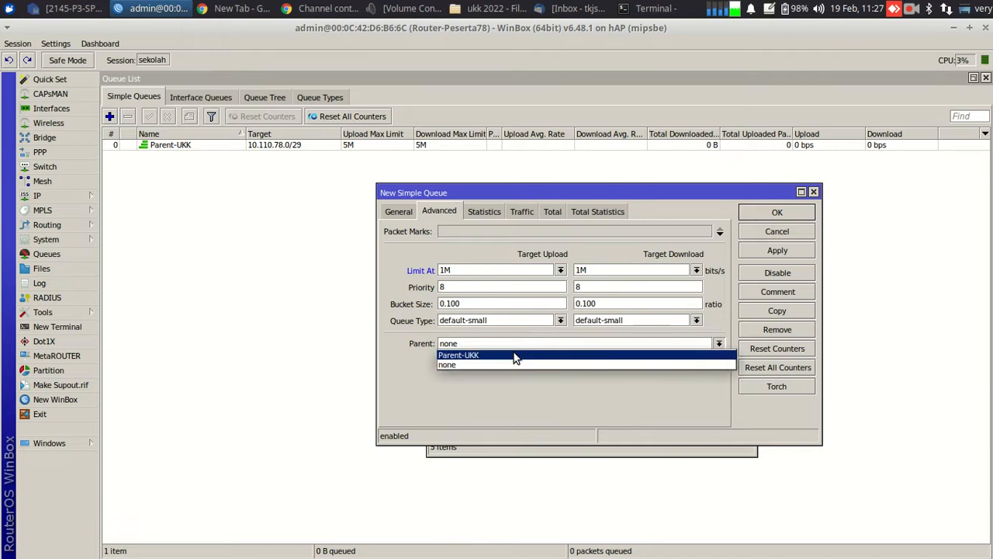
{"action": "left_click", "coordinate": [514, 356]}
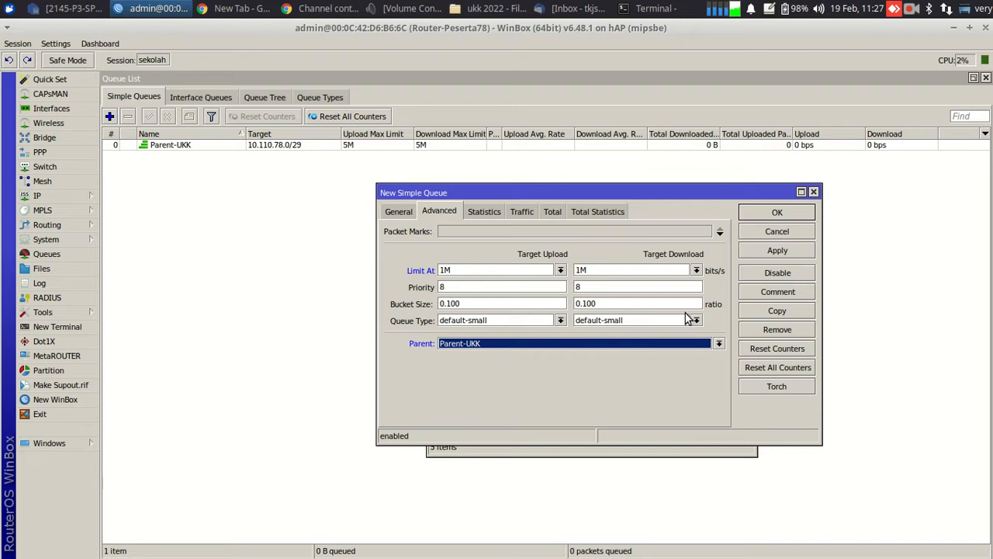
{"action": "left_click", "coordinate": [764, 250]}
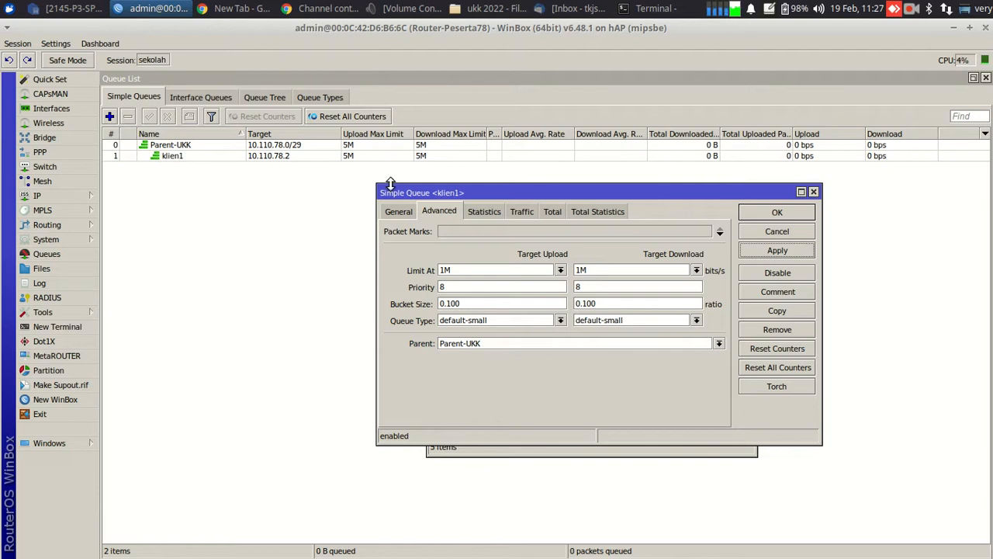
{"action": "left_click", "coordinate": [762, 311]}
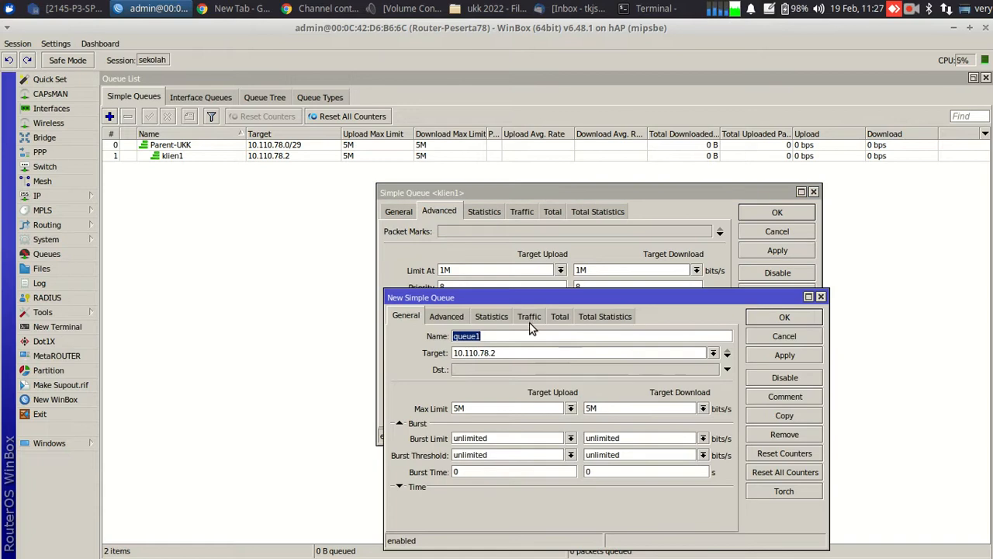
Save the copy as klien2 targeting 10.110.78.3
{"action": "type", "text": "klien2"}
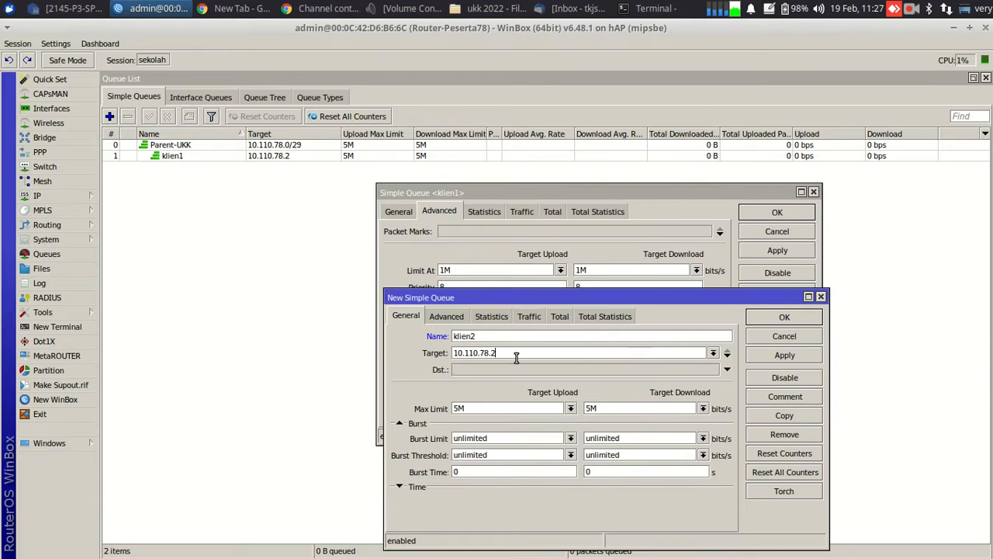
{"action": "left_click", "coordinate": [516, 357]}
{"action": "key", "text": "BackSpace"}
{"action": "type", "text": "3"}
{"action": "left_click", "coordinate": [458, 318]}
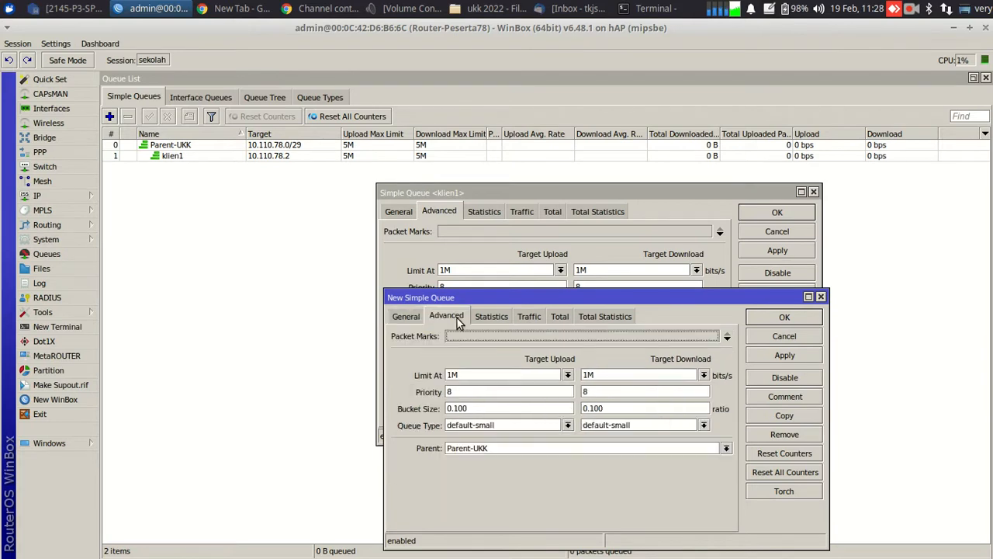
{"action": "left_click", "coordinate": [405, 316]}
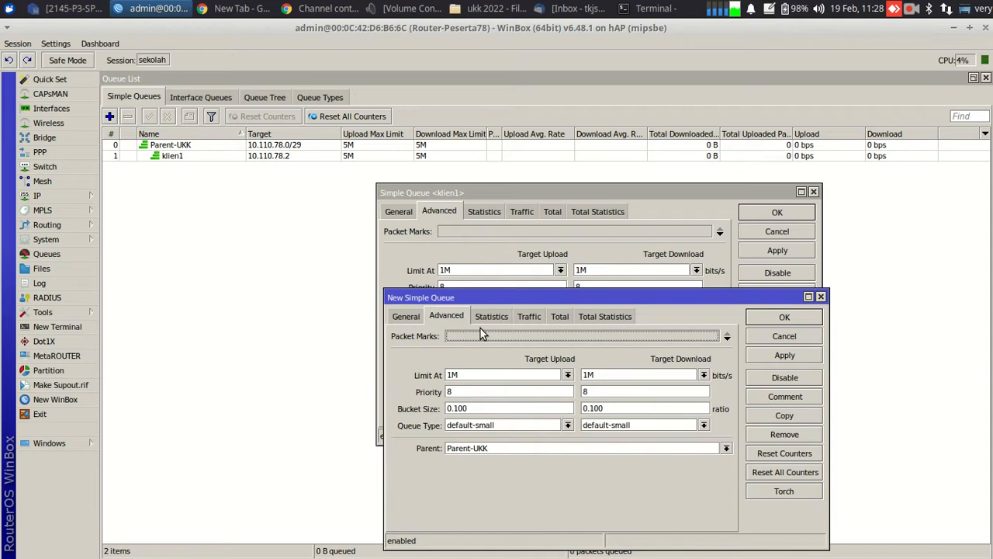
{"action": "left_click", "coordinate": [786, 354]}
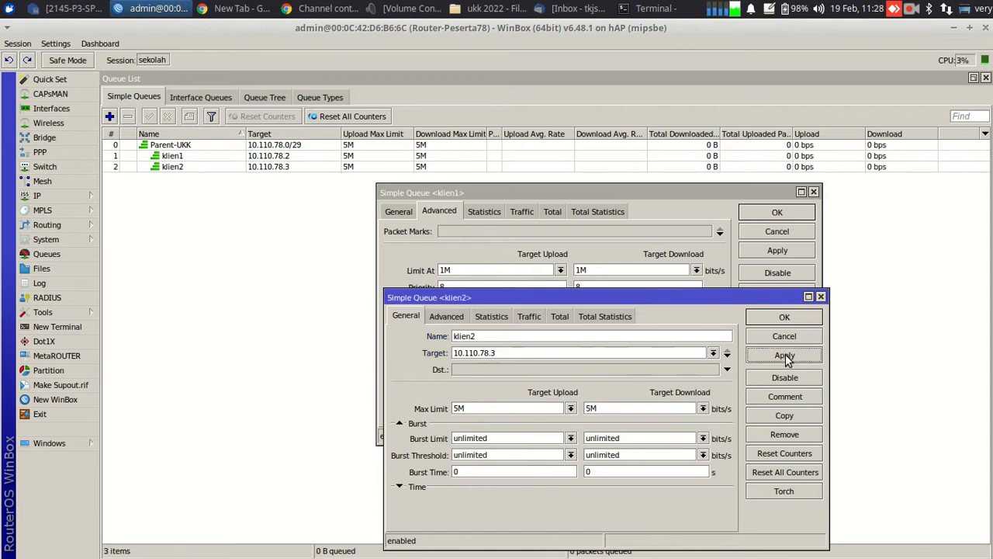
Copy it into klien3 targeting 10.110.78.4 and save
{"action": "left_click", "coordinate": [784, 417]}
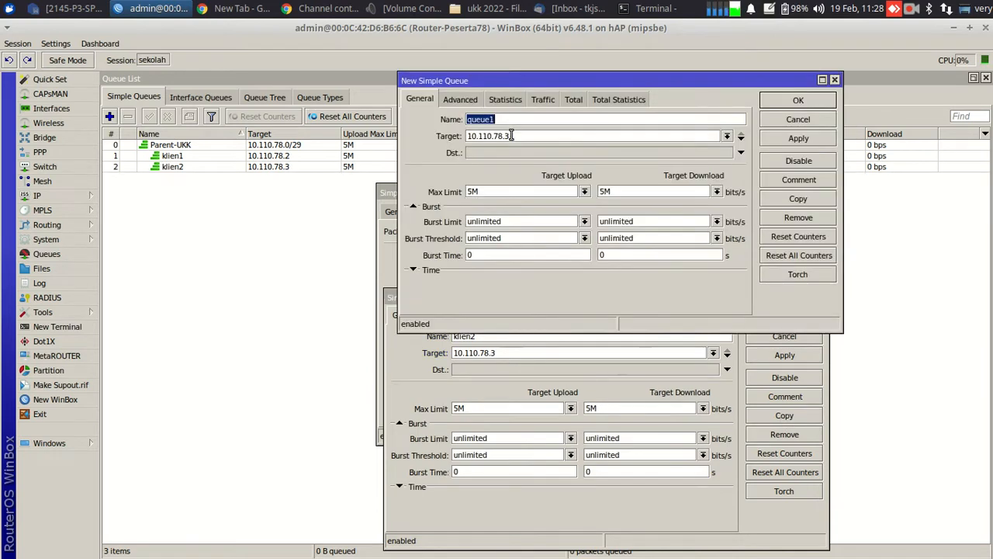
{"action": "type", "text": "klien3"}
{"action": "left_click", "coordinate": [514, 136]}
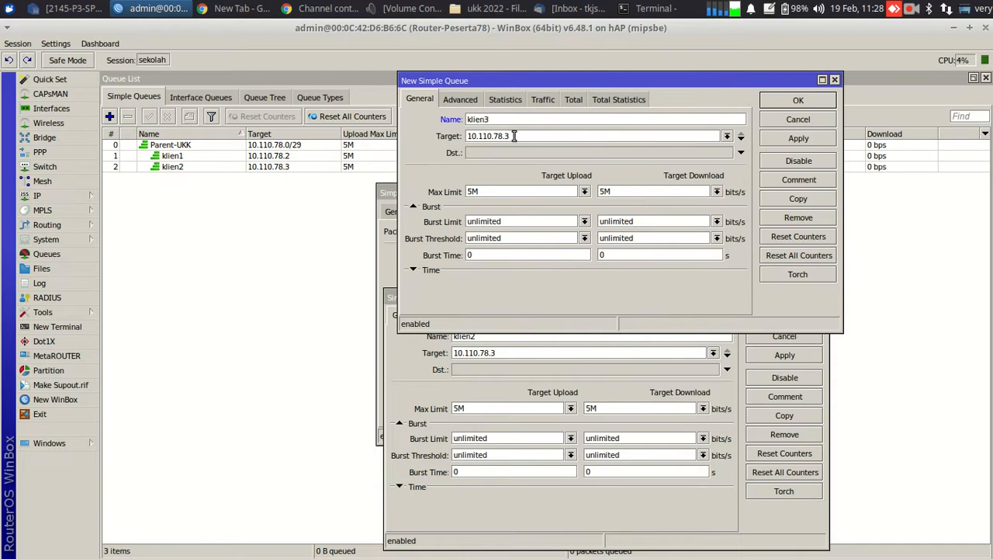
{"action": "key", "text": "BackSpace"}
{"action": "type", "text": "4"}
{"action": "left_click", "coordinate": [789, 143]}
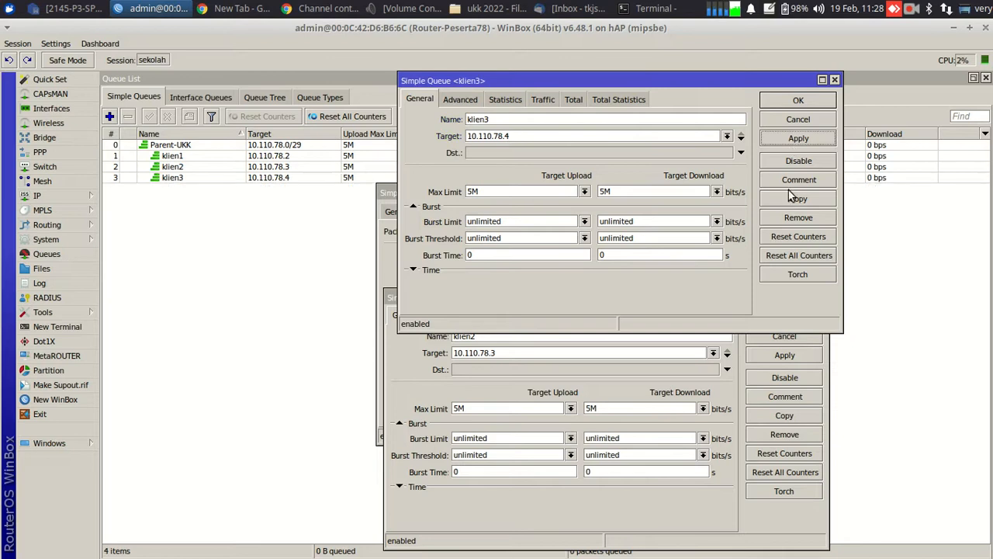
Copy it into klien4 targeting 10.110.78.5 and save
{"action": "left_click", "coordinate": [792, 198]}
{"action": "type", "text": "klien4"}
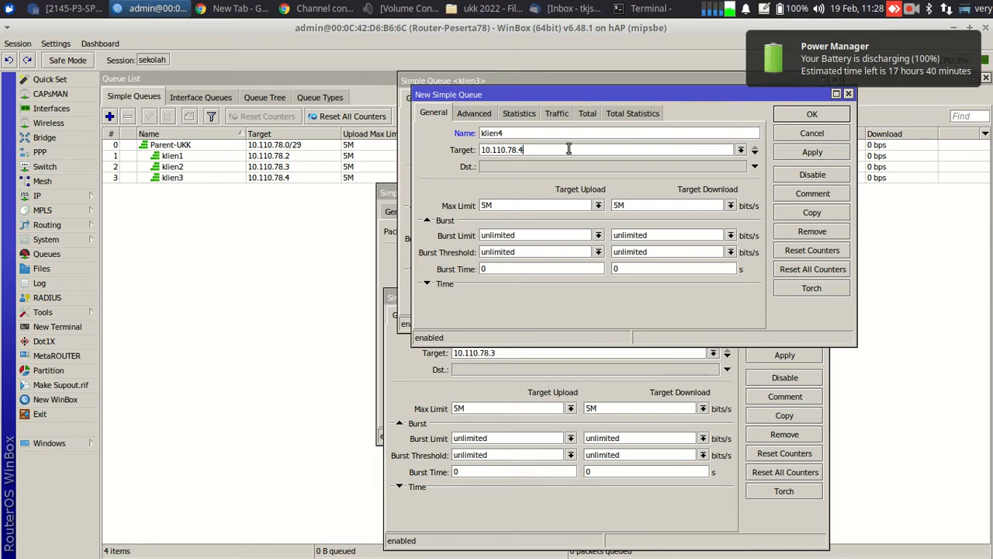
{"action": "key", "text": "BackSpace"}
{"action": "type", "text": "5"}
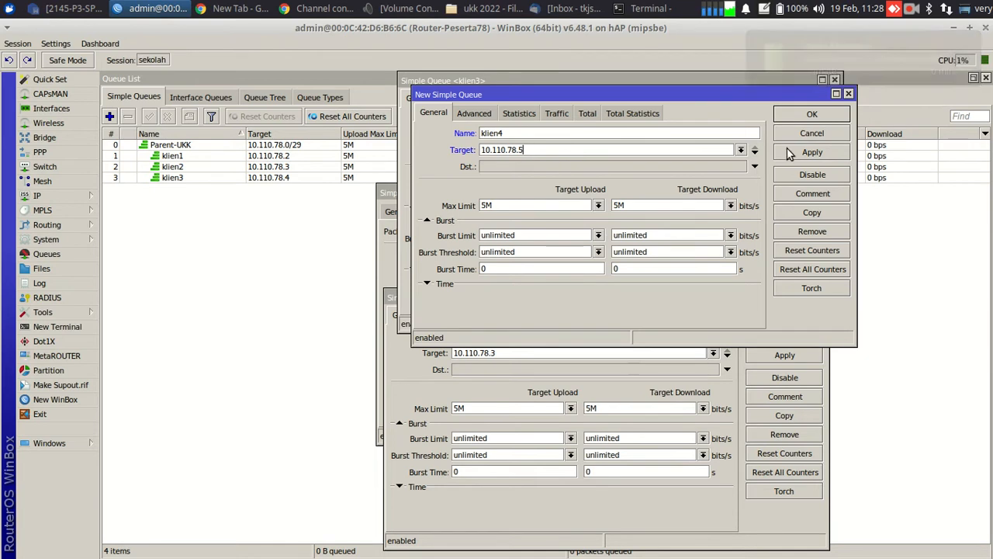
{"action": "left_click", "coordinate": [807, 152]}
Copy it into klien5 targeting 10.110.78.6 and save
{"action": "left_click", "coordinate": [806, 213]}
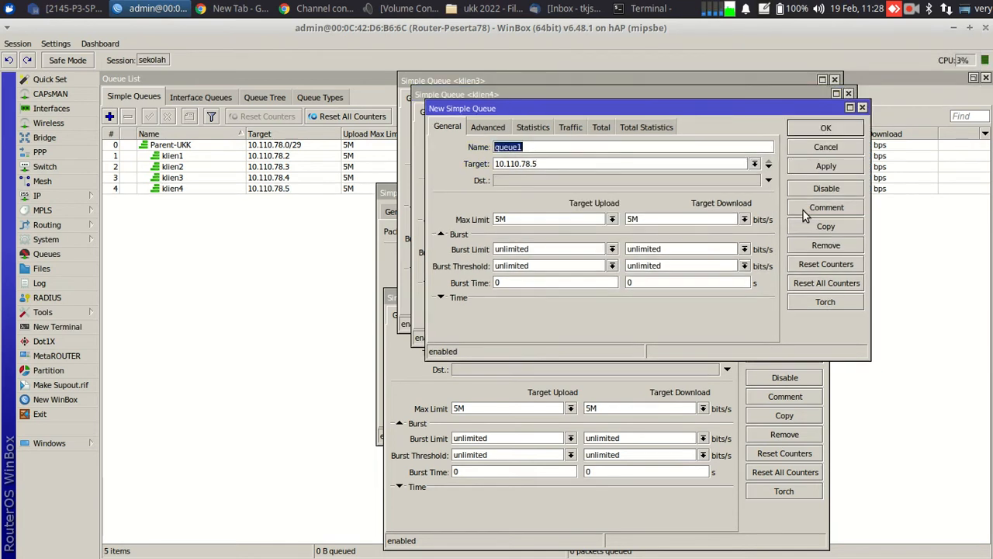
{"action": "type", "text": "klien5"}
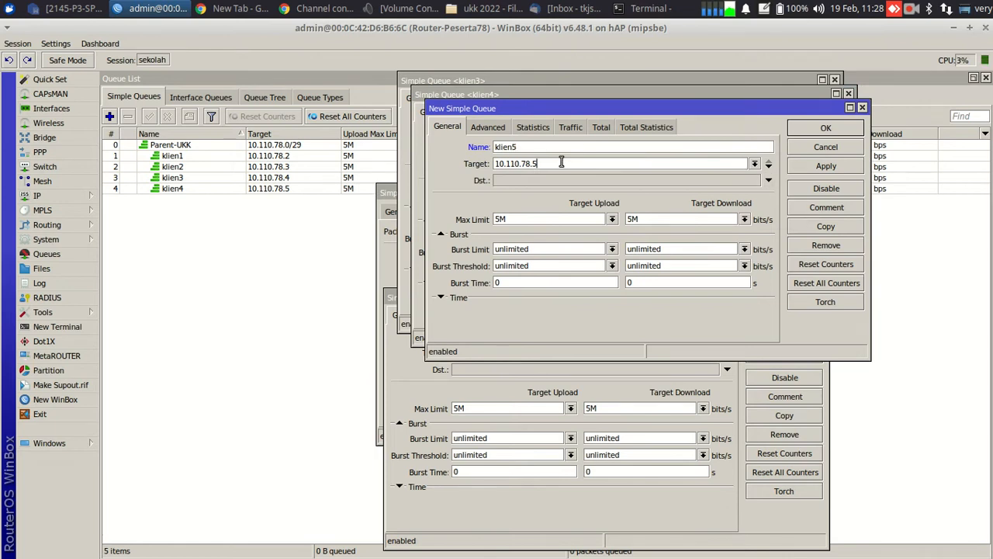
{"action": "key", "text": "BackSpace"}
{"action": "type", "text": "6"}
{"action": "left_click", "coordinate": [820, 129]}
Close the klien queue windows and the address list in WinBox
{"action": "left_click", "coordinate": [807, 117]}
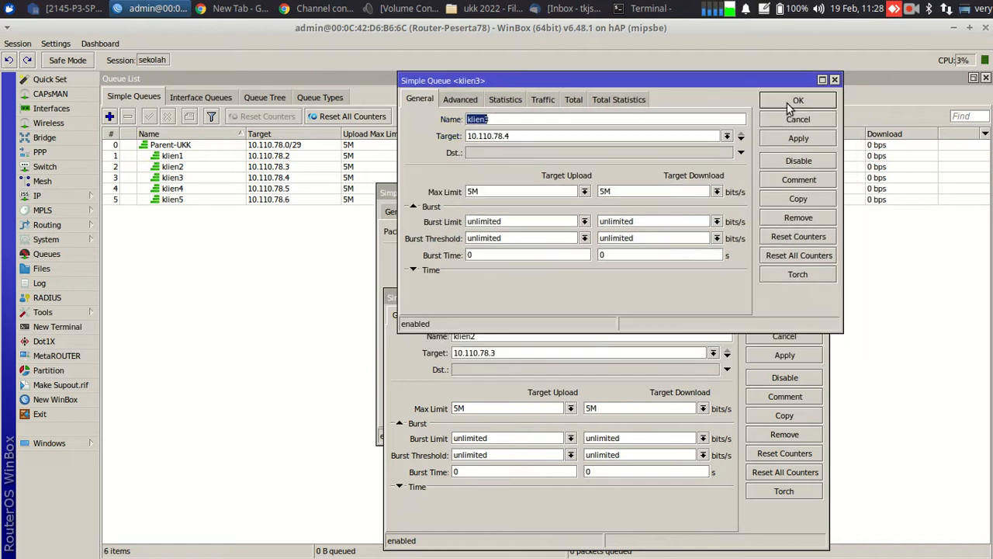
{"action": "left_click", "coordinate": [788, 105]}
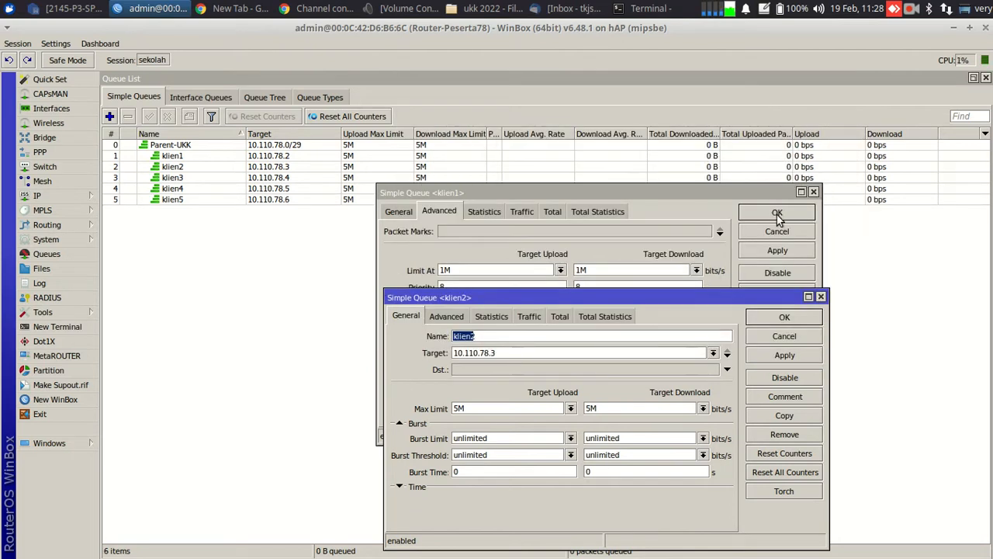
{"action": "left_click", "coordinate": [776, 213]}
{"action": "left_click", "coordinate": [770, 317]}
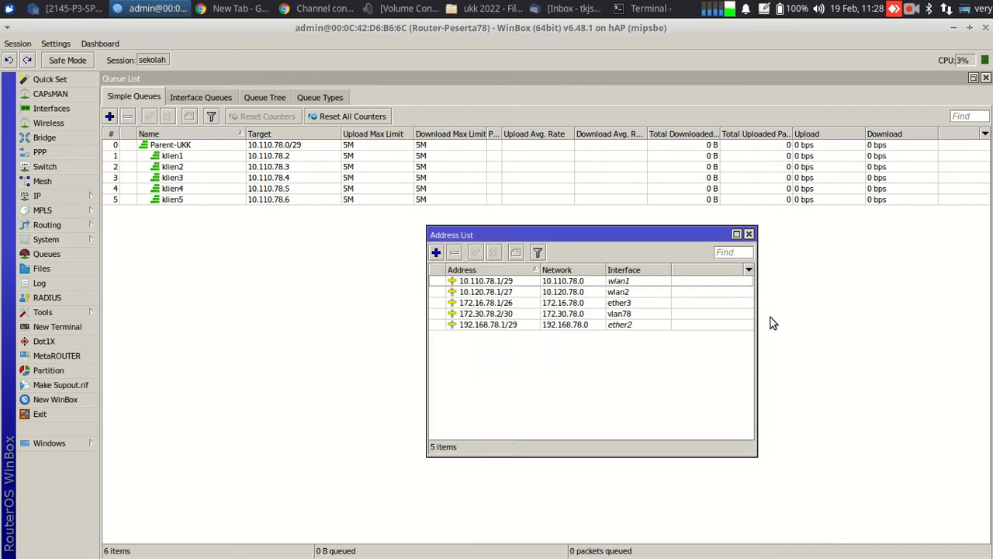
{"action": "left_click", "coordinate": [749, 234]}
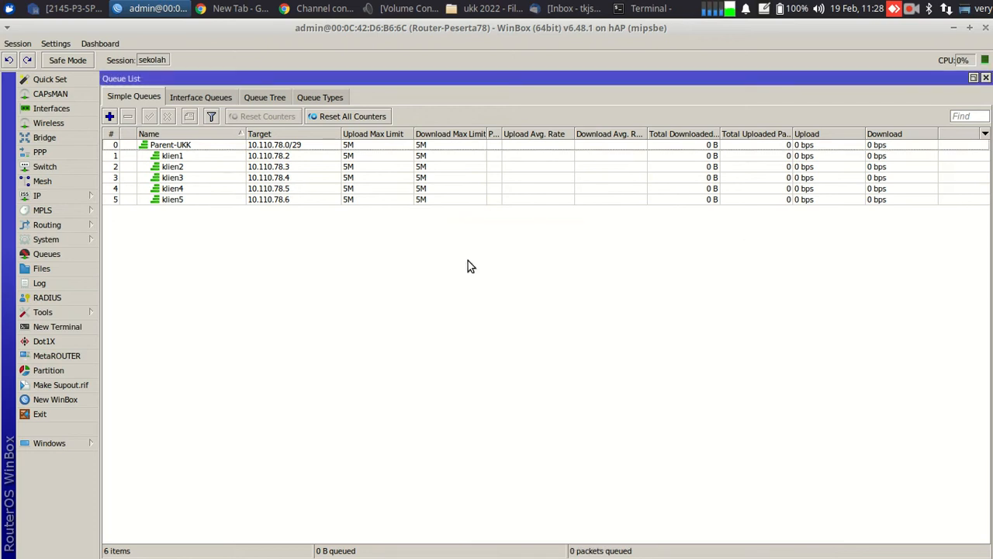
Disconnect from the siswa Wi-Fi and join guru@peserta78-UKK
{"action": "left_click", "coordinate": [946, 9]}
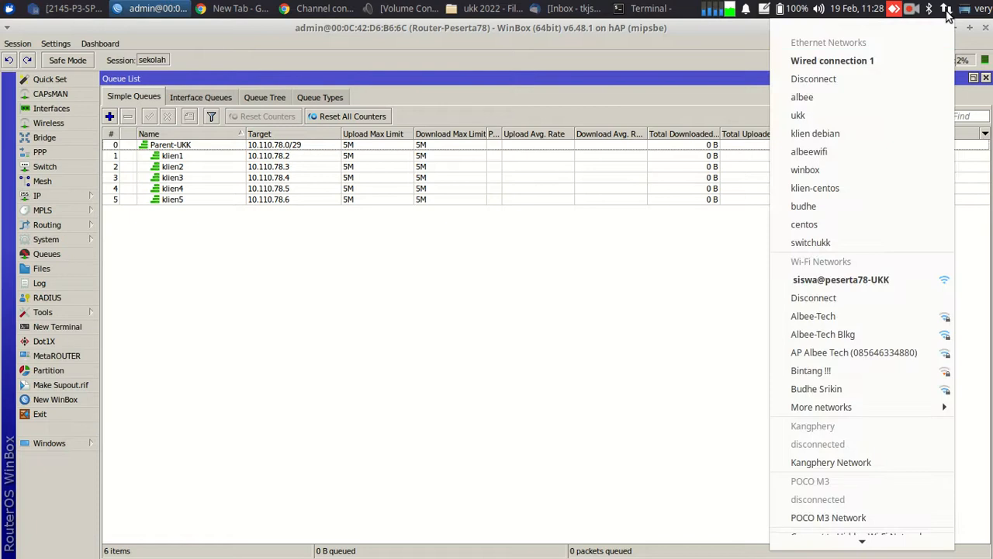
{"action": "left_click", "coordinate": [867, 61]}
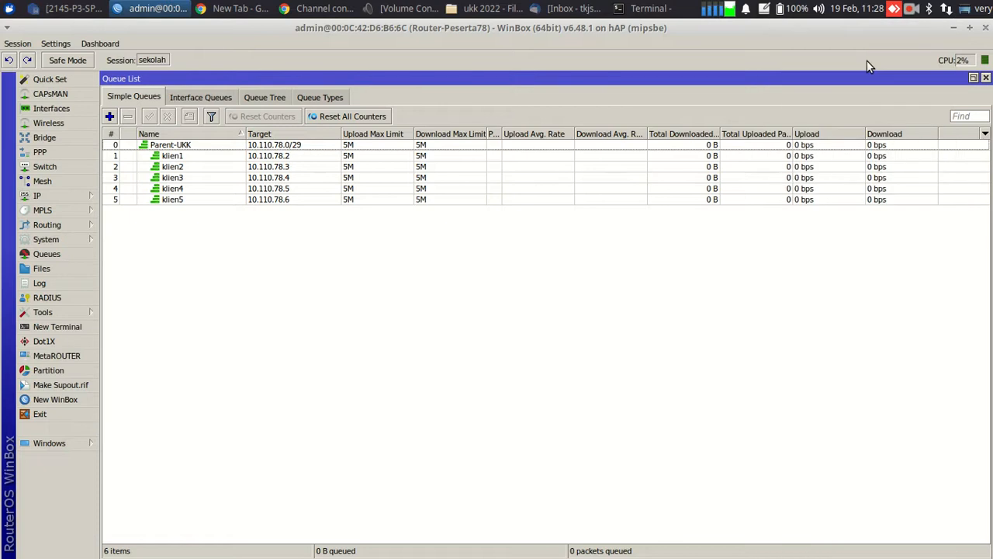
{"action": "left_click", "coordinate": [947, 8]}
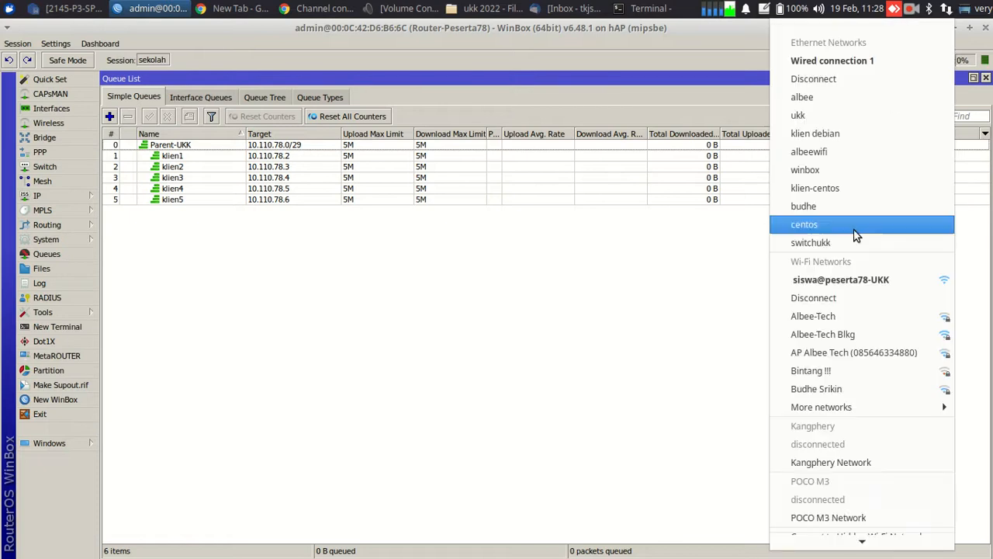
{"action": "left_click", "coordinate": [851, 293]}
{"action": "left_click", "coordinate": [946, 11]}
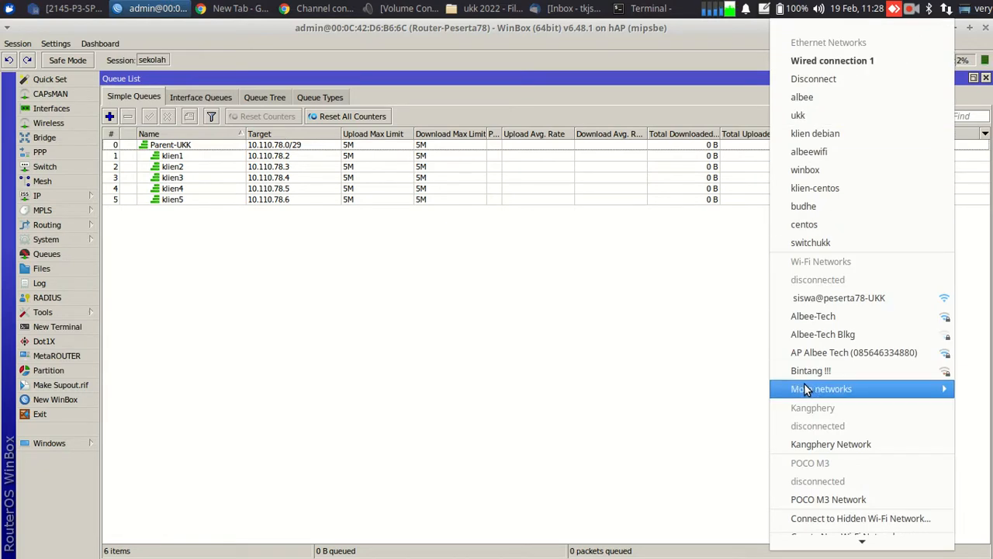
{"action": "mouse_move", "coordinate": [804, 390]}
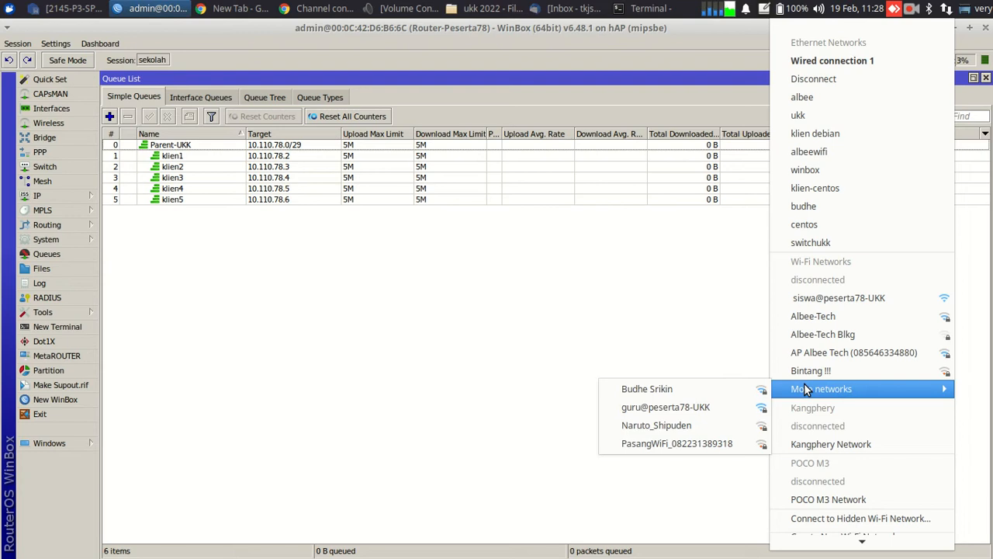
{"action": "left_click", "coordinate": [703, 411]}
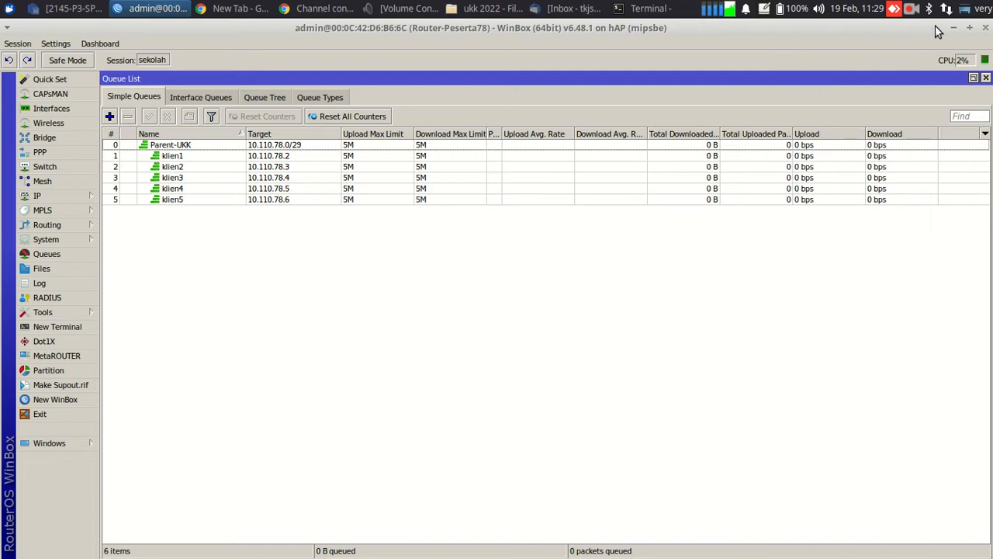
Disconnect the wired link and confirm the laptop's address is 10.110.78.2
{"action": "left_click", "coordinate": [946, 9]}
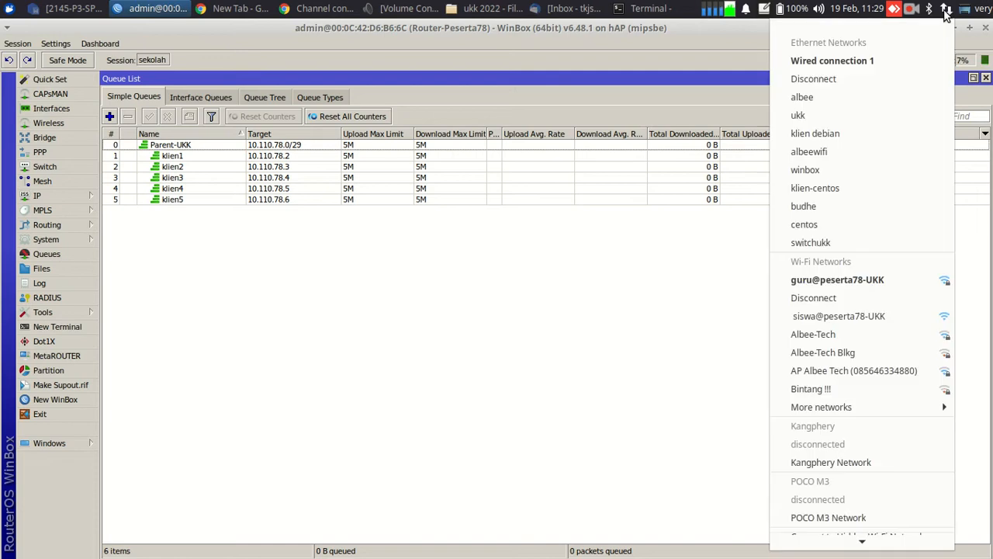
{"action": "left_click", "coordinate": [866, 85]}
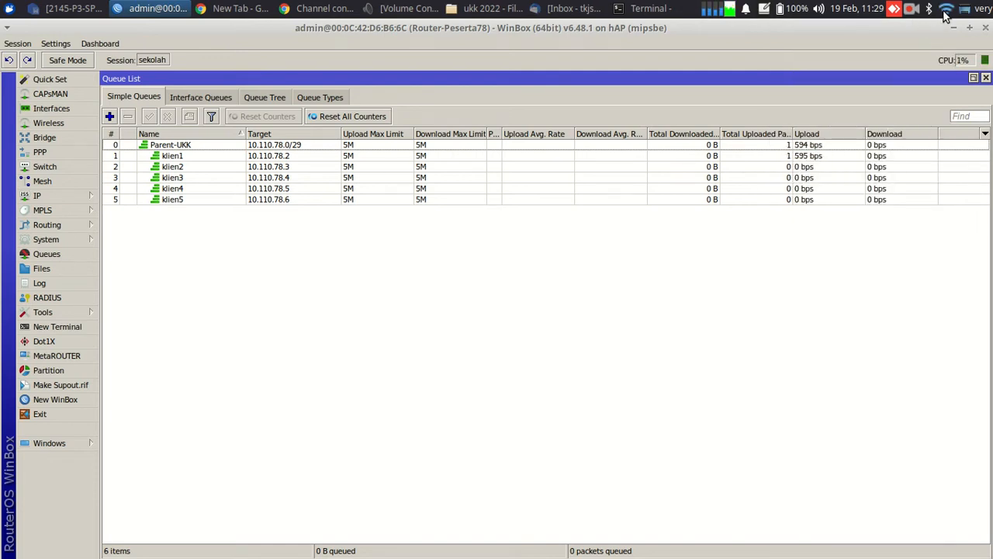
{"action": "left_click", "coordinate": [946, 8]}
{"action": "mouse_move", "coordinate": [825, 539]}
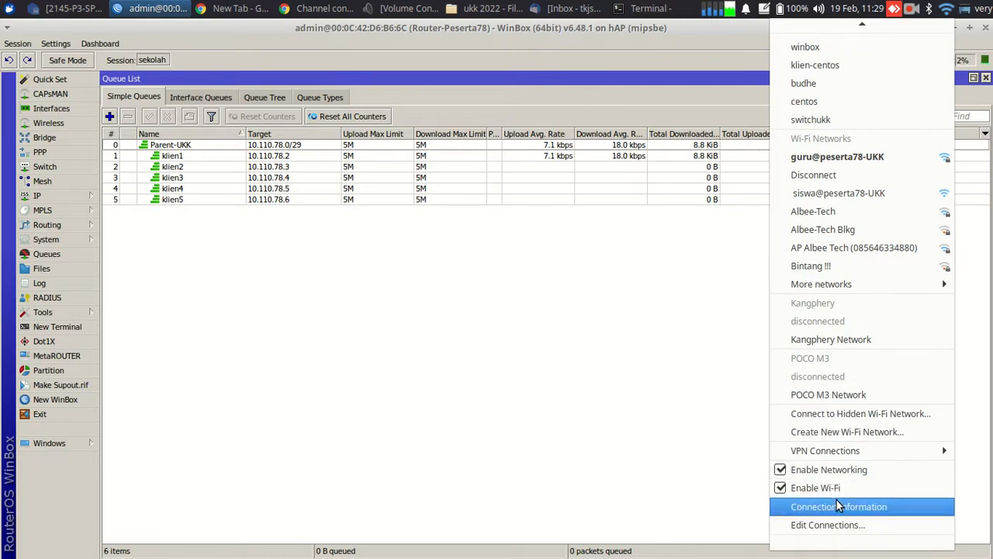
{"action": "left_click", "coordinate": [836, 500]}
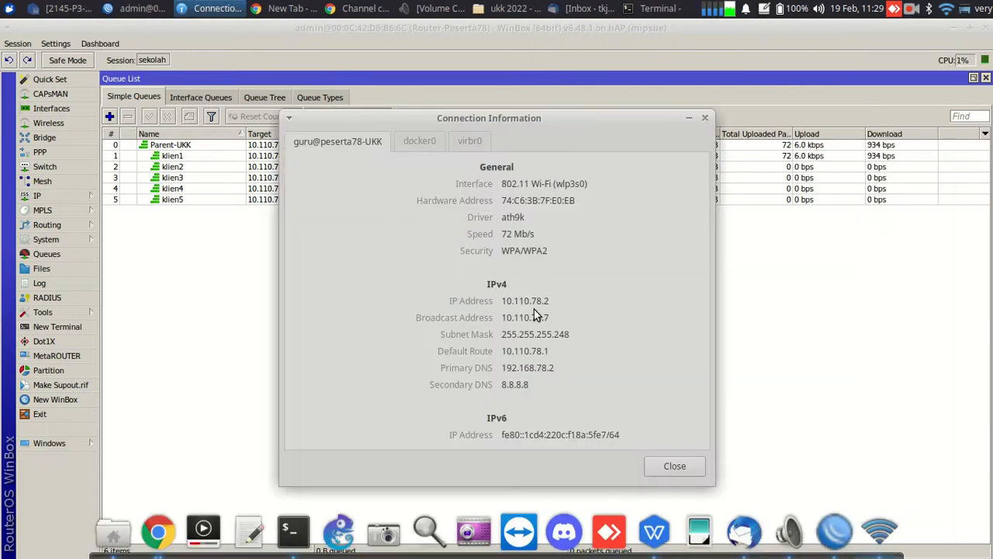
{"action": "left_click", "coordinate": [756, 321]}
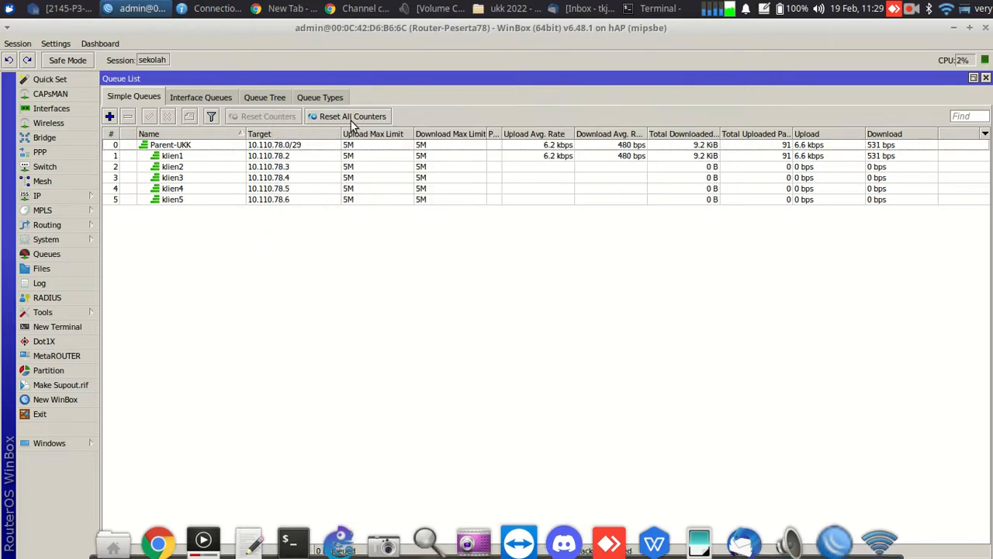
Search 'speedtest' in incognito Chrome, run Google's speed test, and watch klien1 in WinBox
{"action": "left_click", "coordinate": [293, 8]}
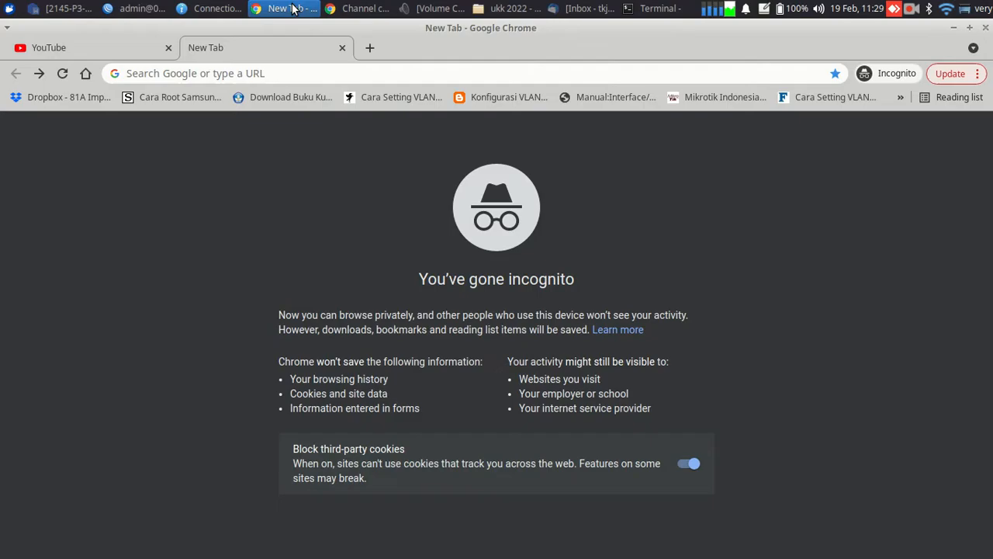
{"action": "left_click", "coordinate": [301, 76]}
{"action": "type", "text": "spee"}
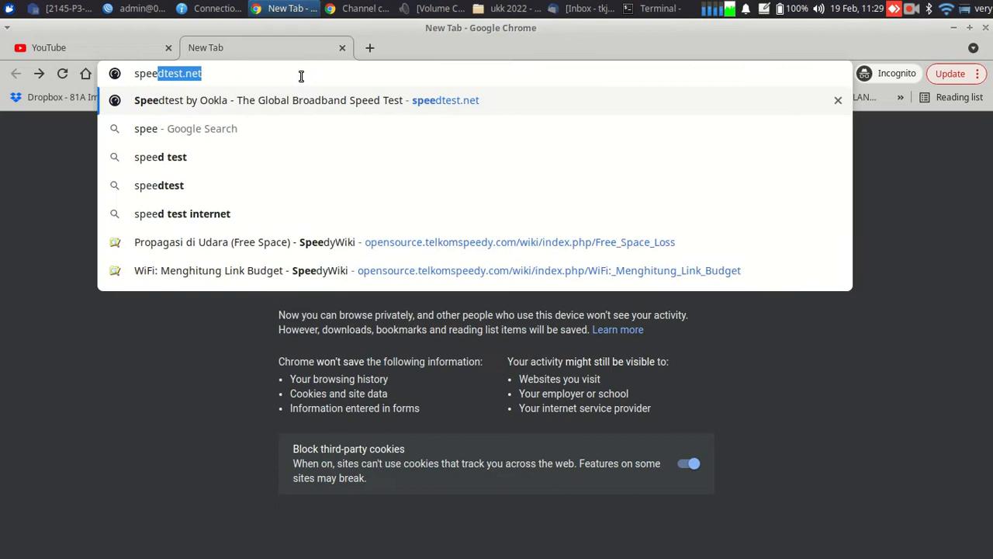
{"action": "type", "text": "dtes"}
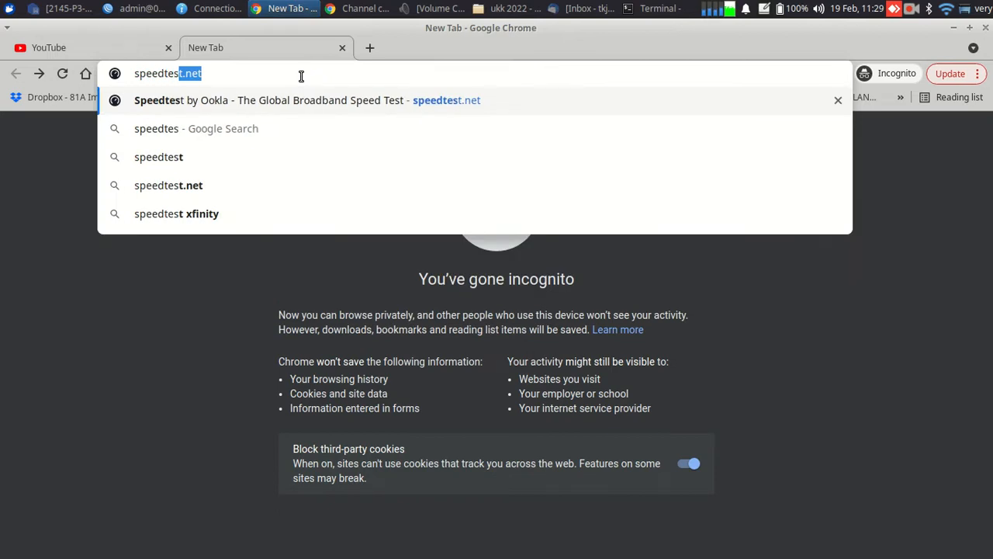
{"action": "type", "text": "t"}
{"action": "key", "text": "Delete"}
{"action": "key", "text": "Return"}
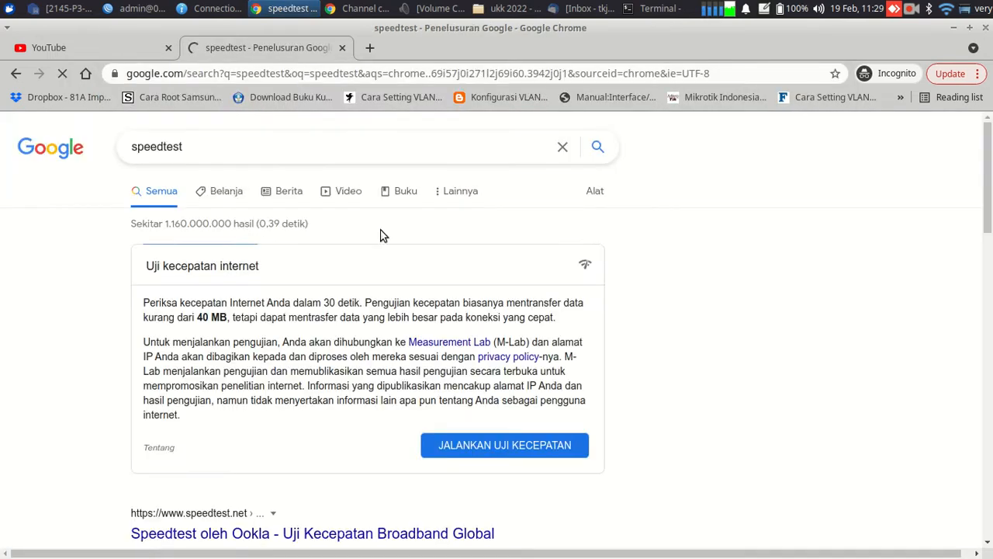
{"action": "left_click", "coordinate": [483, 454]}
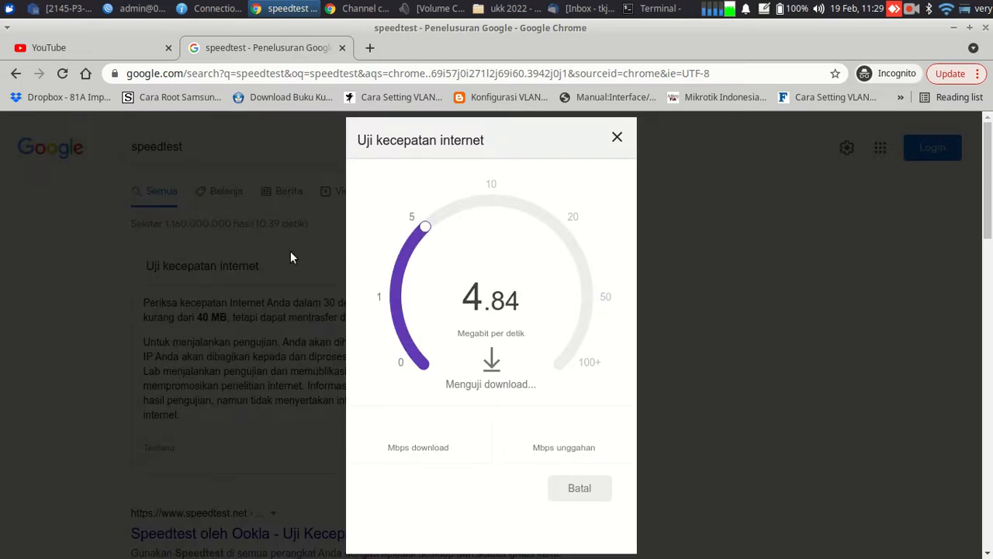
{"action": "left_click", "coordinate": [140, 8]}
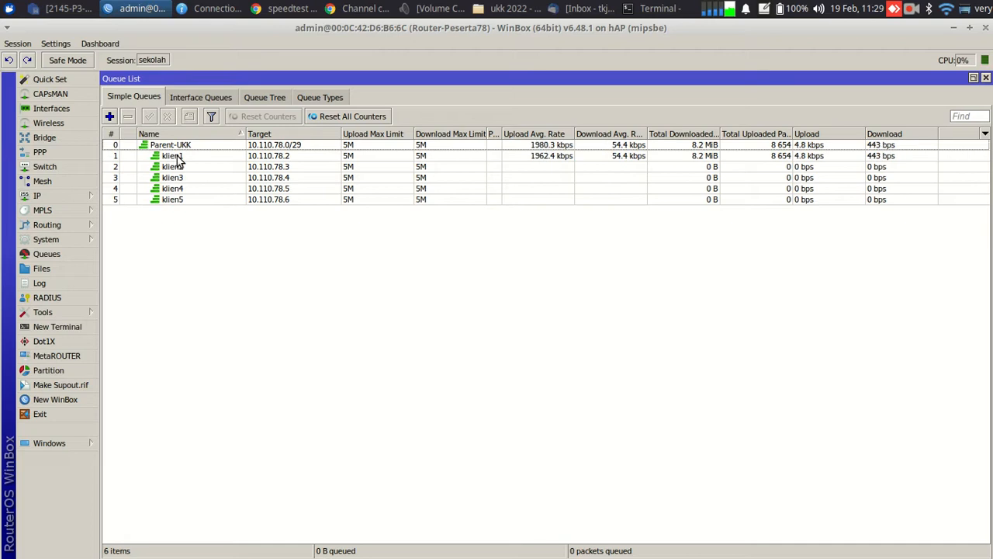
Compare the klien1 and klien2 queue traffic in Simple Queues
{"action": "left_click", "coordinate": [177, 160]}
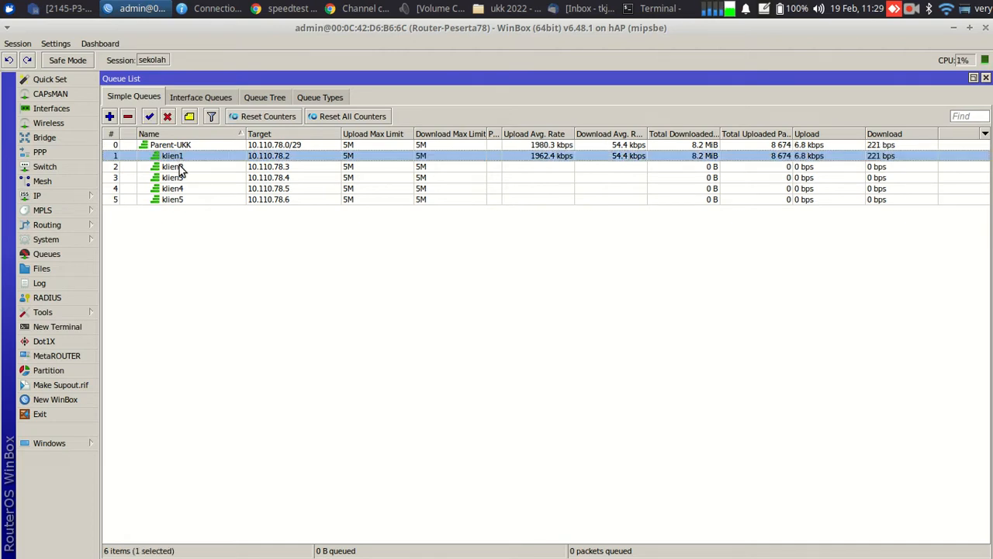
{"action": "left_click", "coordinate": [180, 168]}
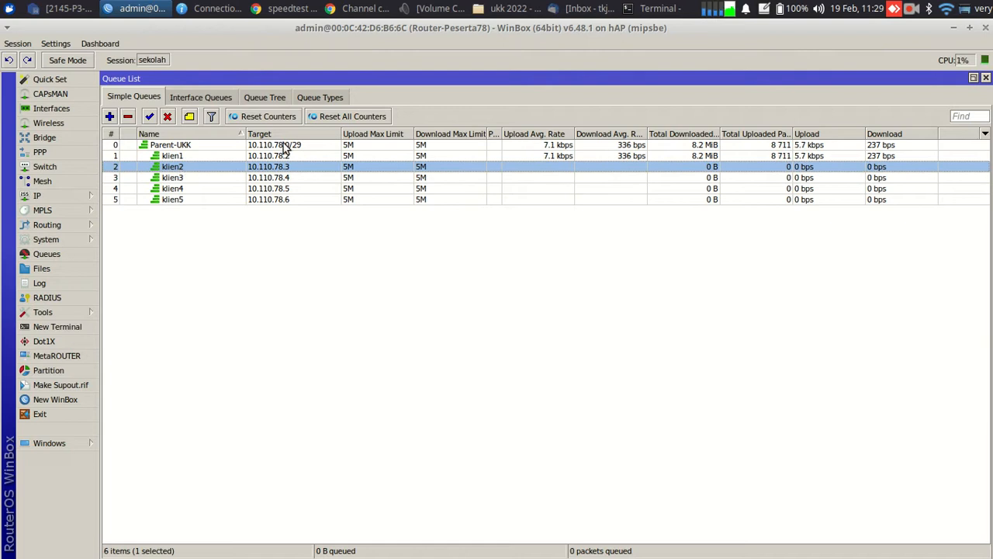
{"action": "left_click", "coordinate": [196, 157]}
{"action": "left_click", "coordinate": [196, 168]}
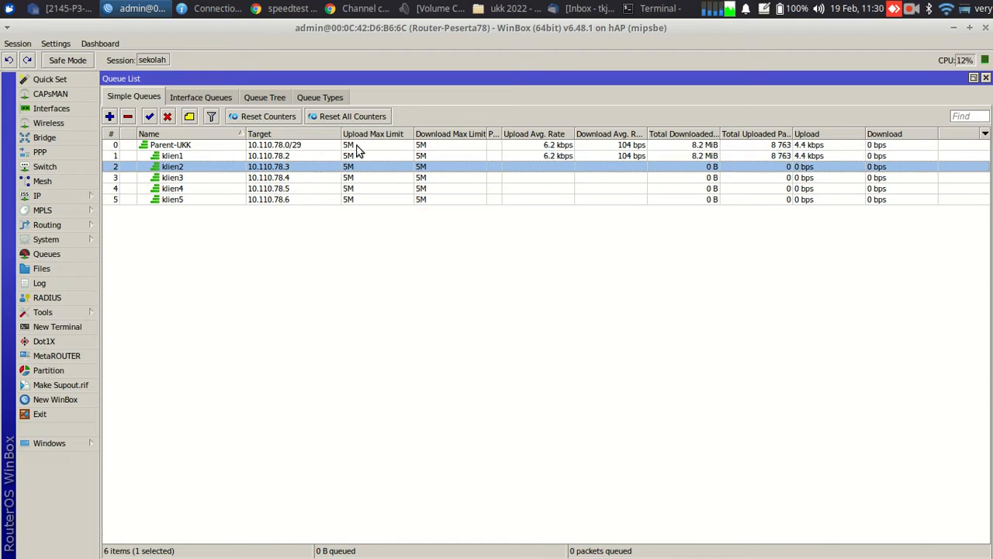
{"action": "left_click", "coordinate": [181, 157]}
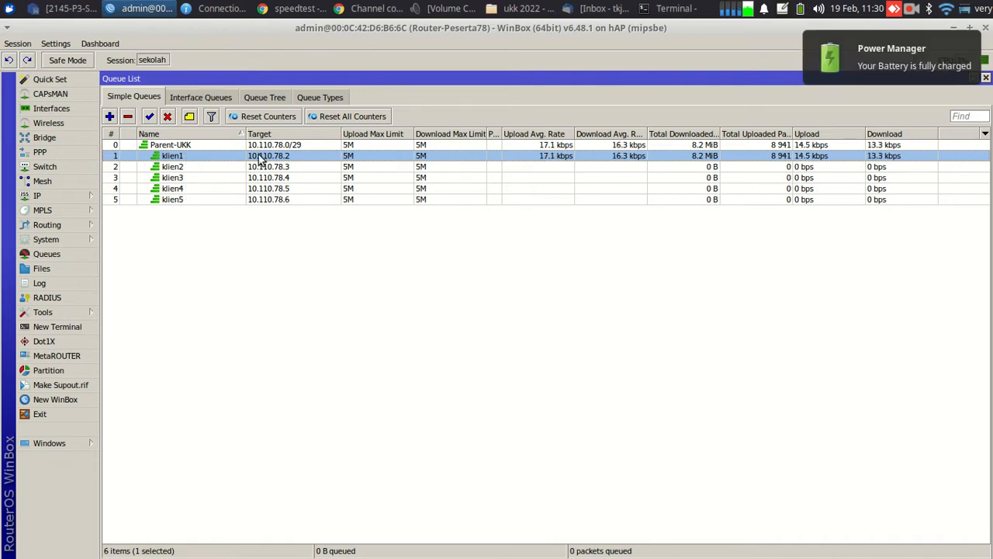
Read the 4.82 Mbps down / 4.77 up result in Chrome, then return to WPS Writer
{"action": "left_click", "coordinate": [286, 7]}
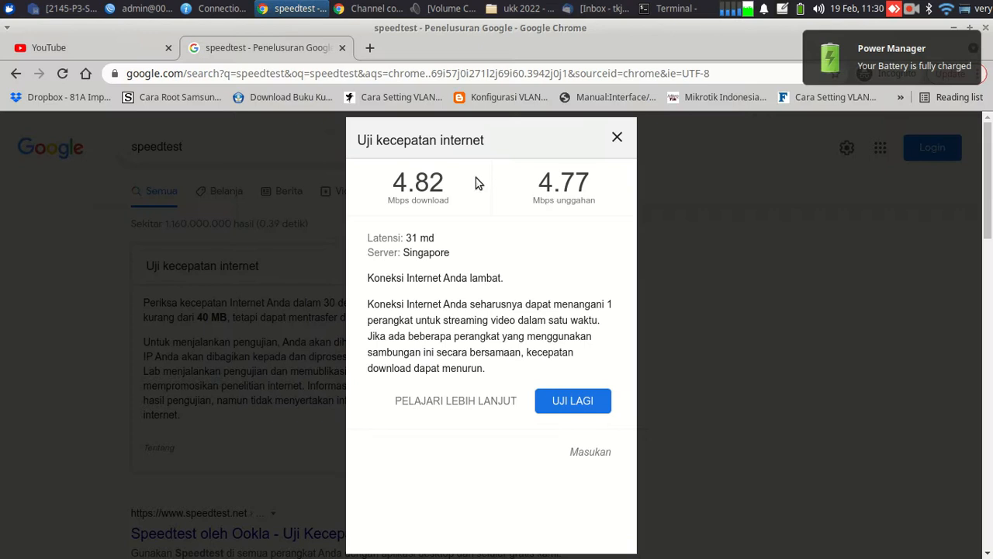
{"action": "left_click", "coordinate": [620, 142]}
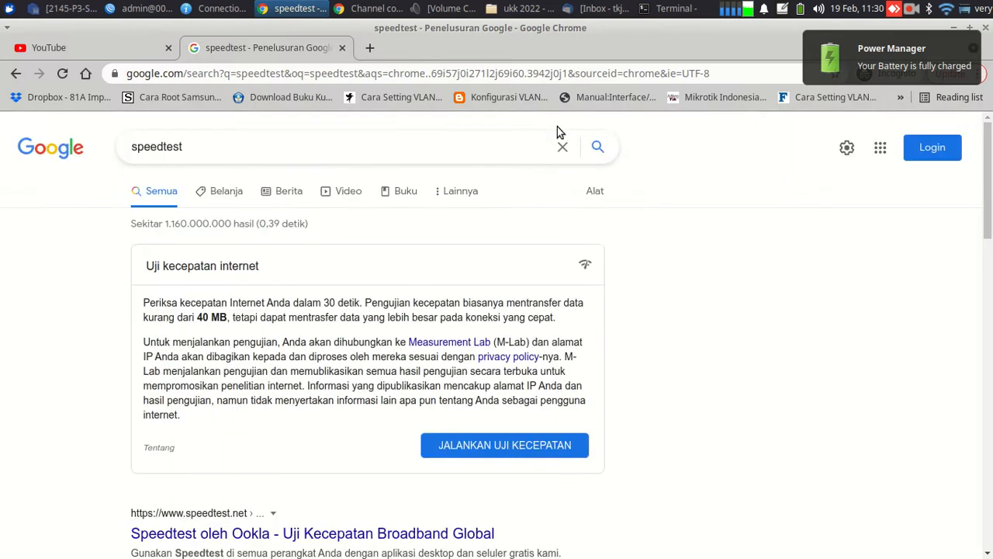
{"action": "left_click", "coordinate": [70, 8]}
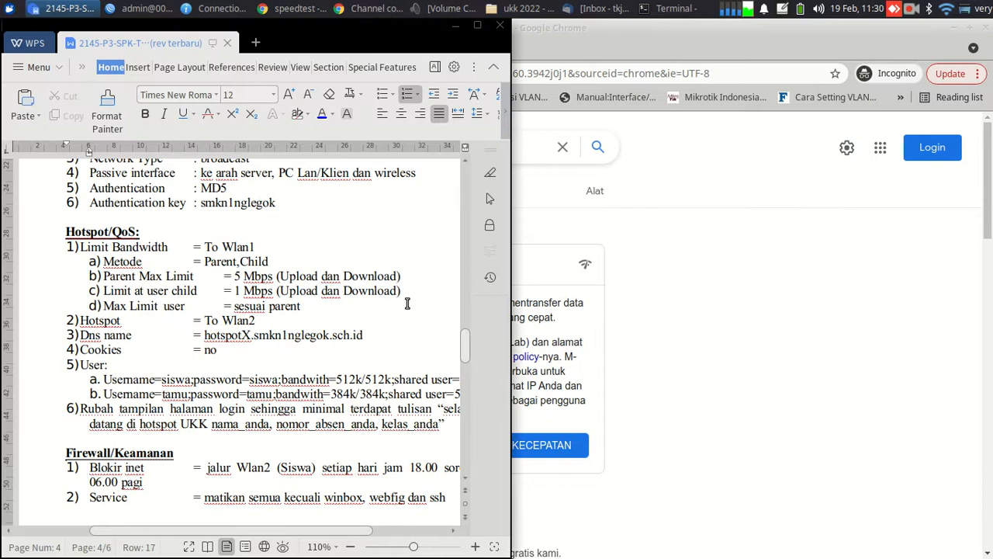
Reconnect to wired ukk, read the siswa and tamu User requirements, then return to WinBox
{"action": "left_click", "coordinate": [944, 17]}
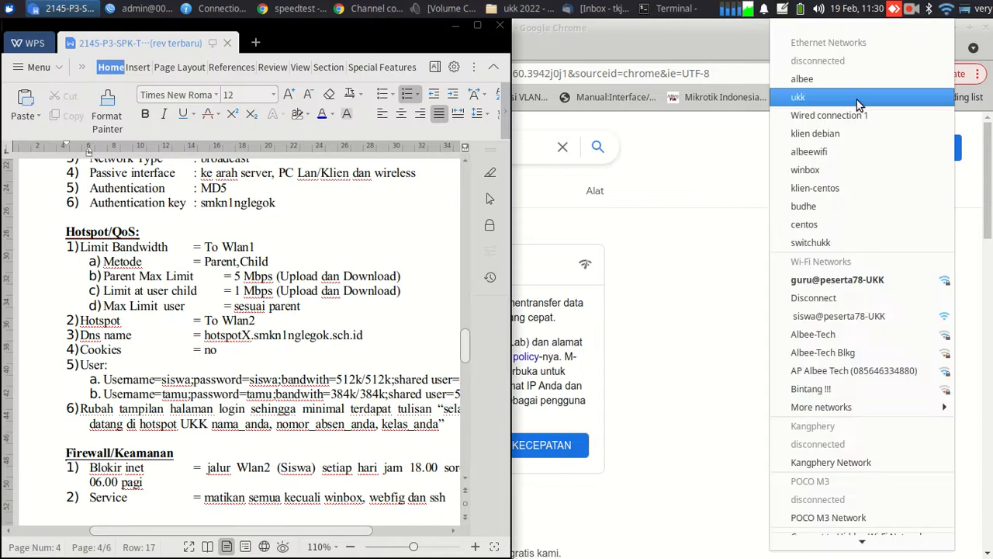
{"action": "left_click", "coordinate": [856, 114]}
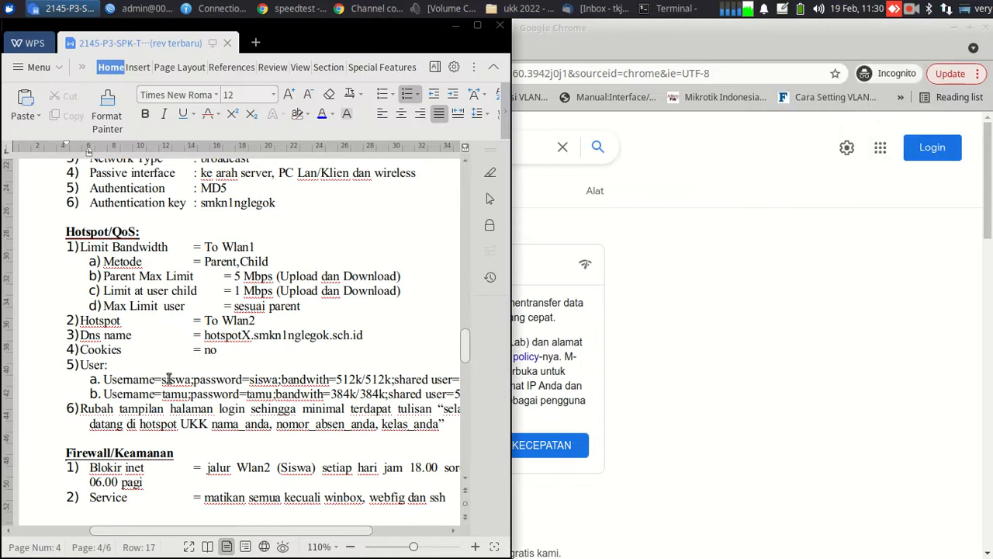
{"action": "left_click", "coordinate": [81, 321]}
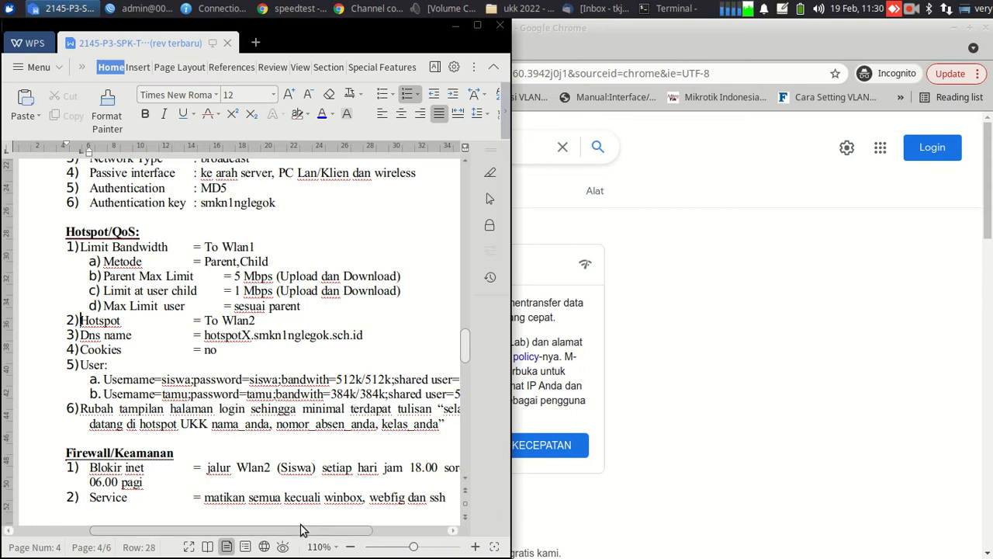
{"action": "left_click_drag", "start_coordinate": [298, 530], "coordinate": [315, 526]}
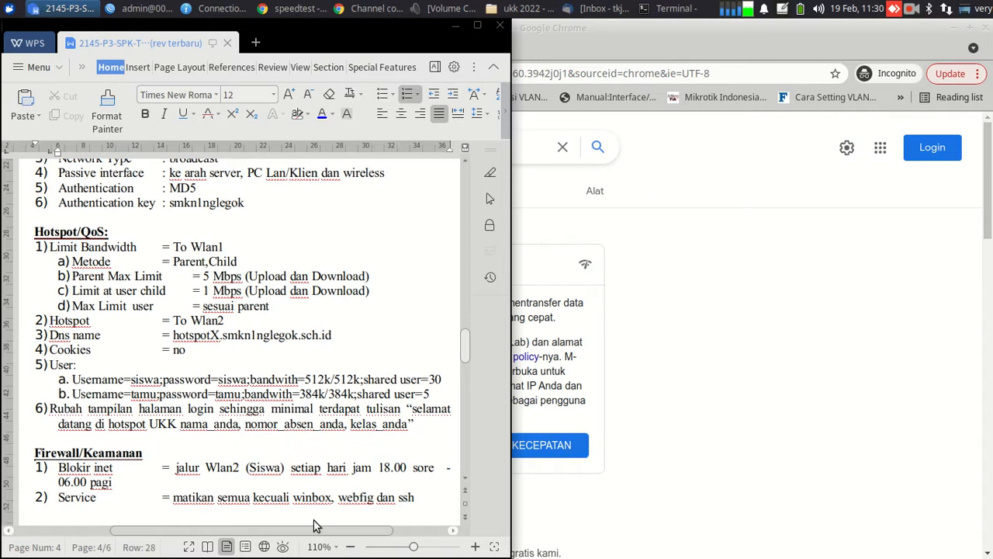
{"action": "left_click_drag", "start_coordinate": [315, 525], "coordinate": [309, 519]}
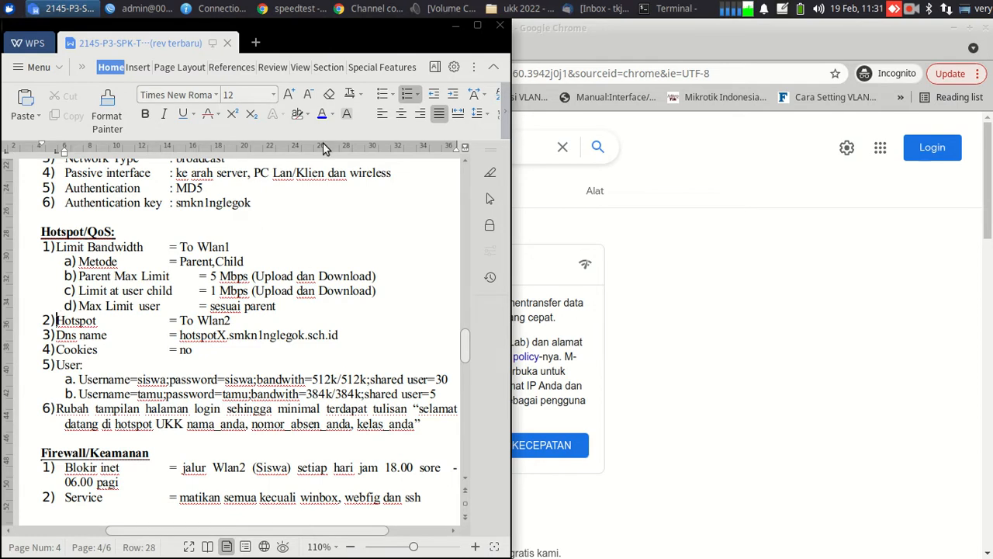
{"action": "left_click", "coordinate": [126, 7]}
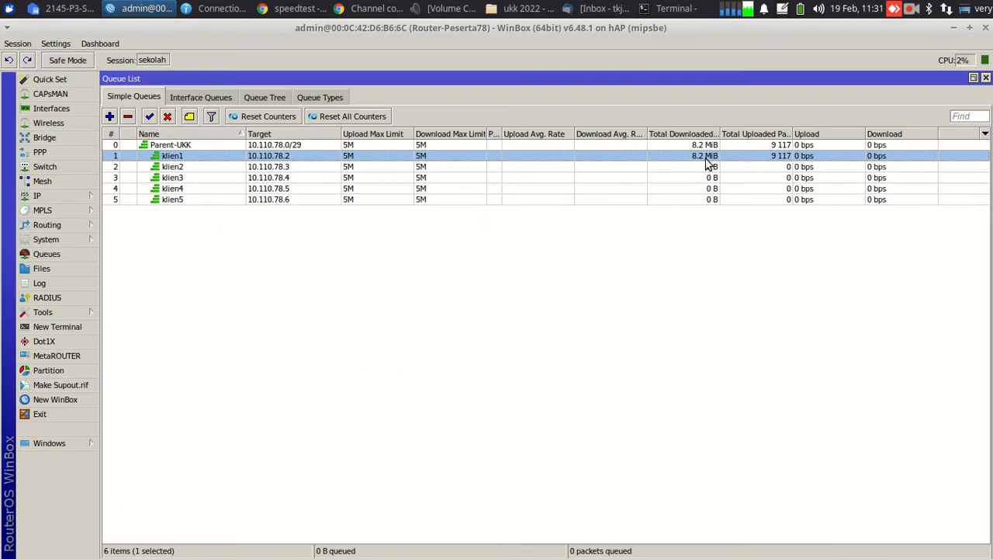
Close all WinBox windows and open the Hotspot User Profiles list
{"action": "left_click", "coordinate": [986, 78]}
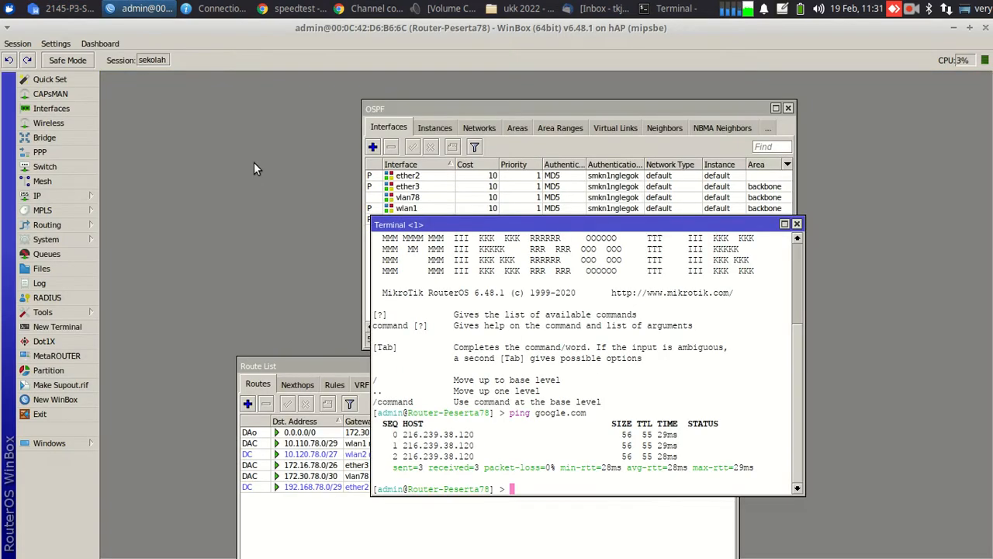
{"action": "left_click", "coordinate": [16, 43]}
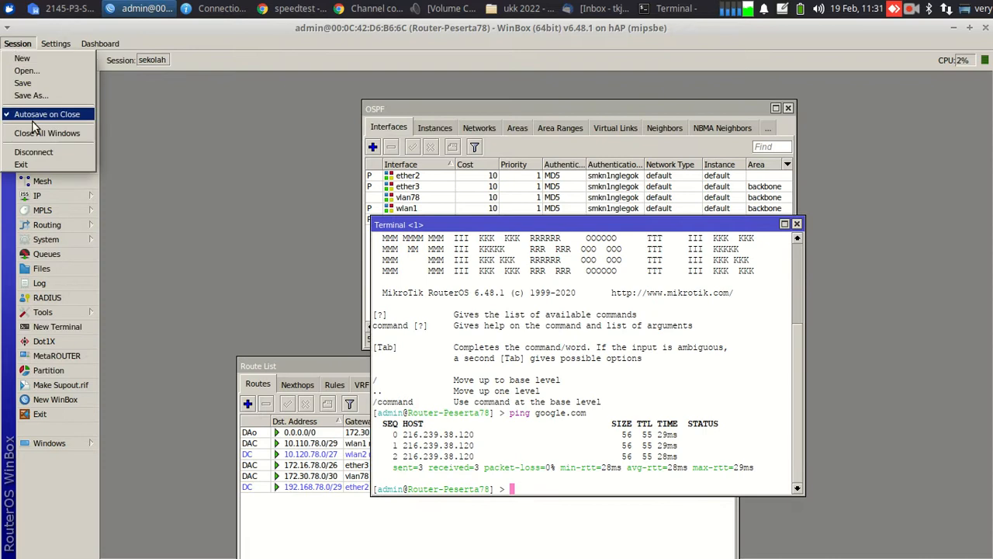
{"action": "left_click", "coordinate": [39, 131]}
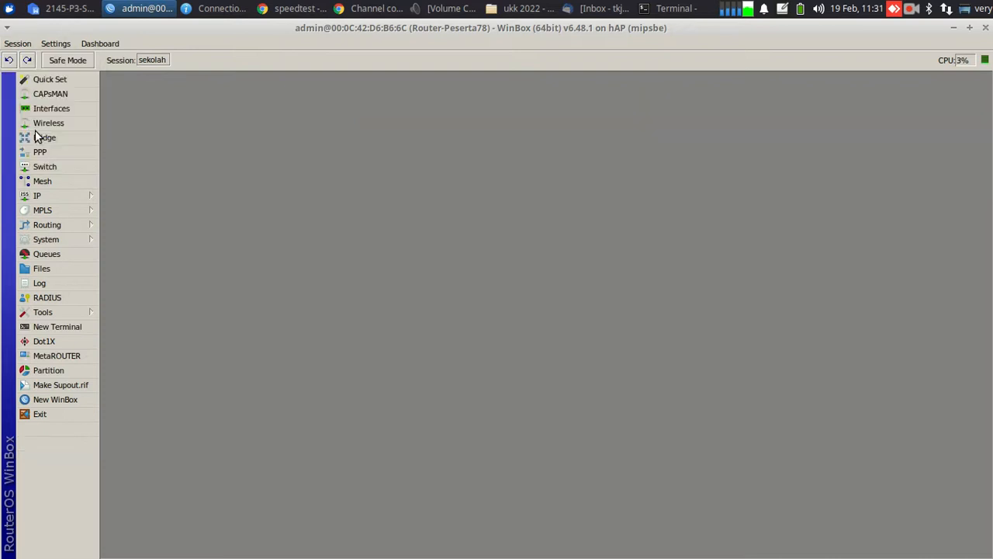
{"action": "left_click", "coordinate": [74, 193]}
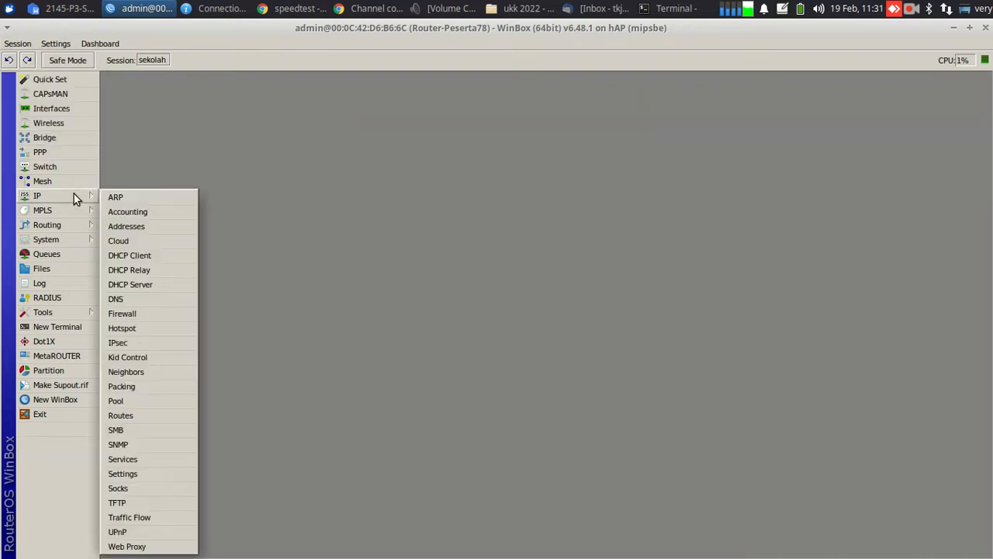
{"action": "left_click", "coordinate": [140, 326]}
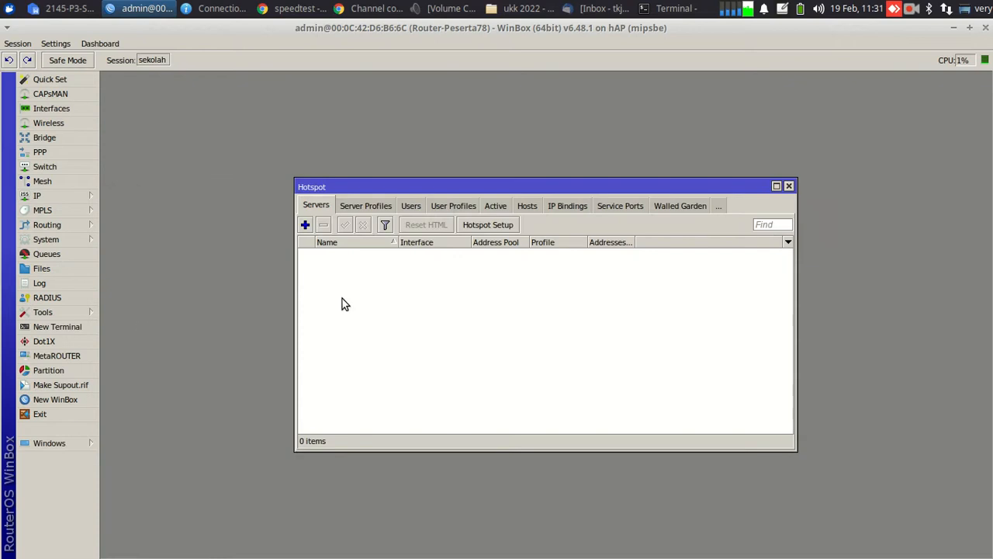
{"action": "left_click", "coordinate": [453, 208]}
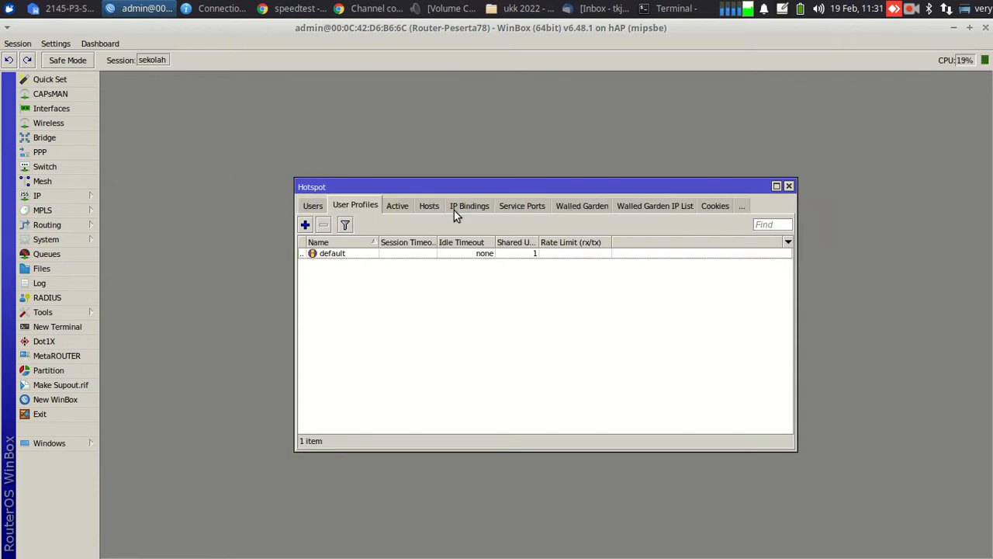
Create the siswa profile with 30 shared users and 512k/512k rate limit
{"action": "left_click", "coordinate": [305, 226]}
{"action": "type", "text": "s"}
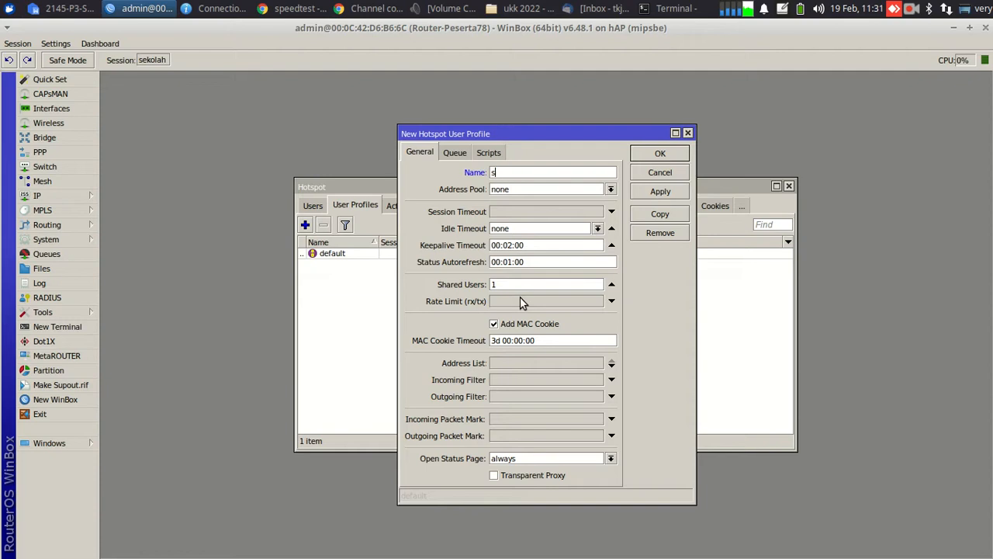
{"action": "type", "text": "iswa"}
{"action": "left_click_drag", "start_coordinate": [534, 288], "coordinate": [481, 286]}
{"action": "type", "text": "30"}
{"action": "left_click", "coordinate": [507, 304]}
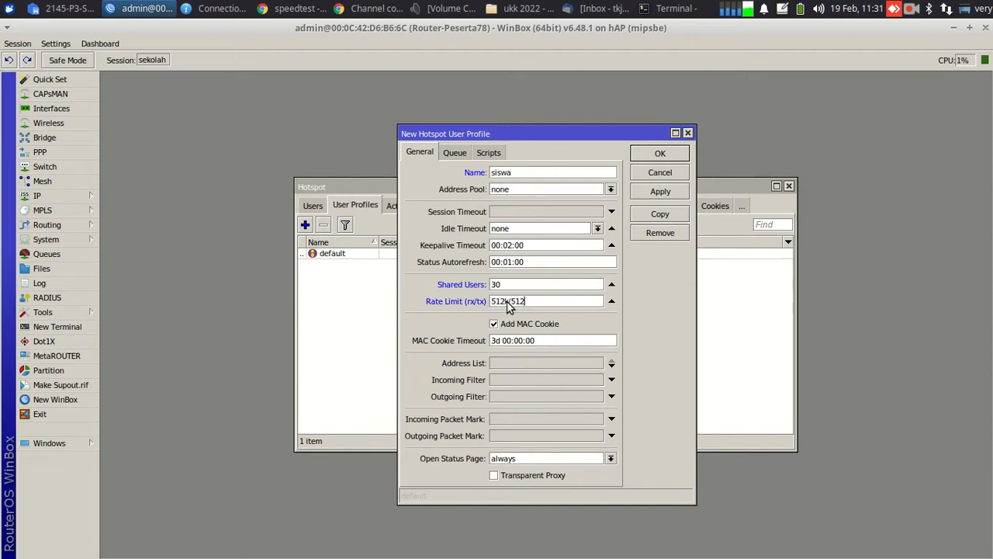
{"action": "left_click", "coordinate": [649, 195]}
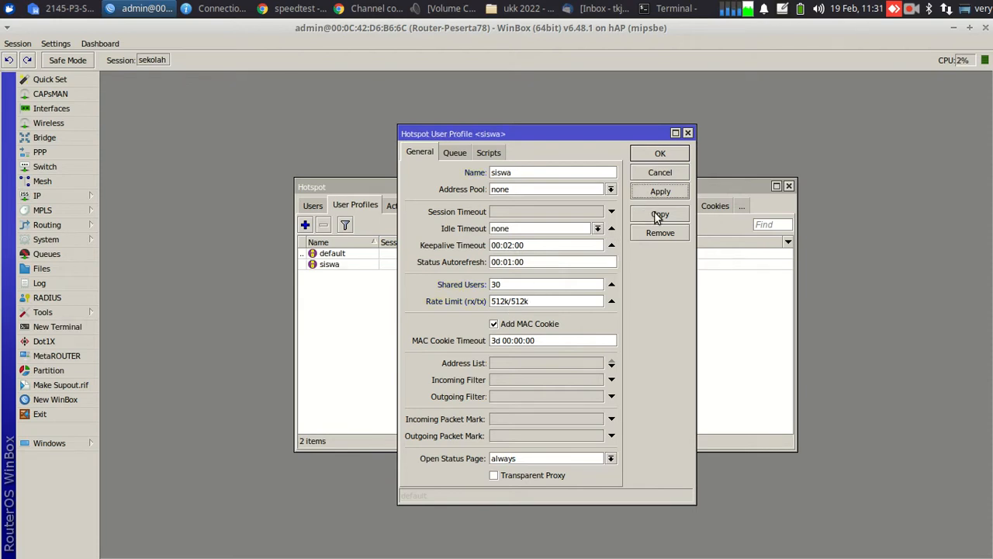
Copy it as tamu with 5 shared users and 384k/384k rate limit
{"action": "left_click", "coordinate": [658, 217]}
{"action": "type", "text": "tamu"}
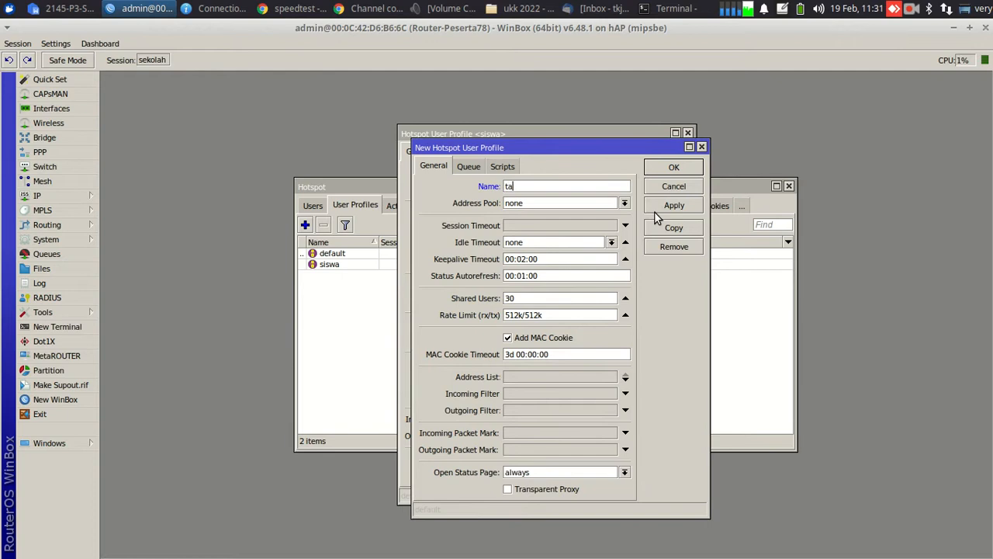
{"action": "double_click", "coordinate": [515, 300]}
{"action": "type", "text": "5"}
{"action": "left_click_drag", "start_coordinate": [552, 315], "coordinate": [421, 310]}
{"action": "type", "text": "3"}
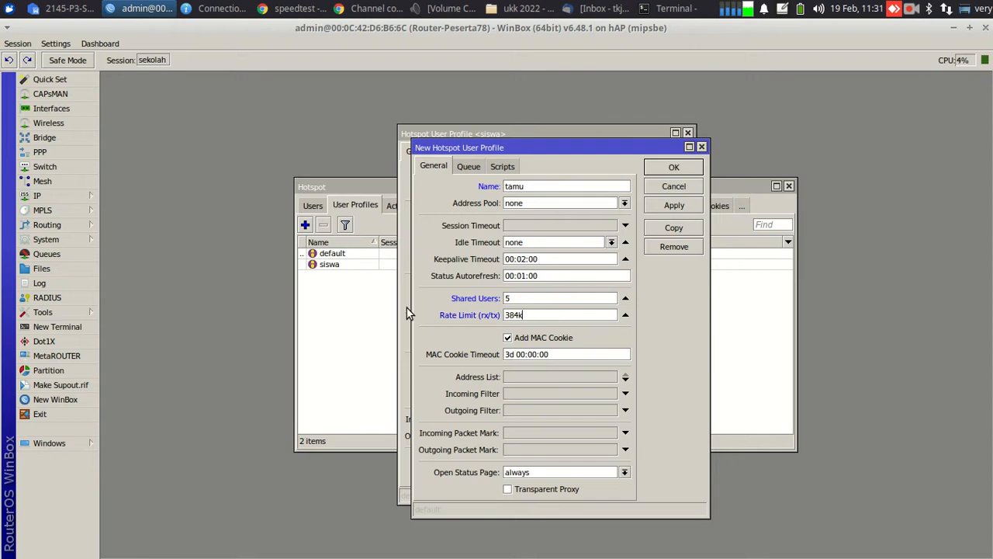
{"action": "type", "text": "84k/384k"}
{"action": "left_click", "coordinate": [667, 170]}
{"action": "left_click", "coordinate": [657, 156]}
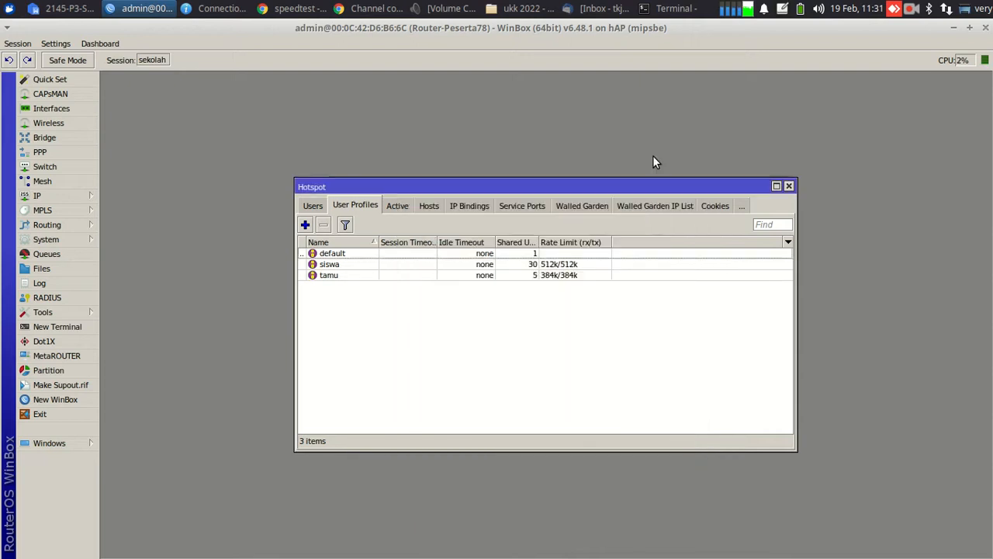
Add hotspot user siswa with its password and the siswa profile
{"action": "left_click", "coordinate": [313, 205]}
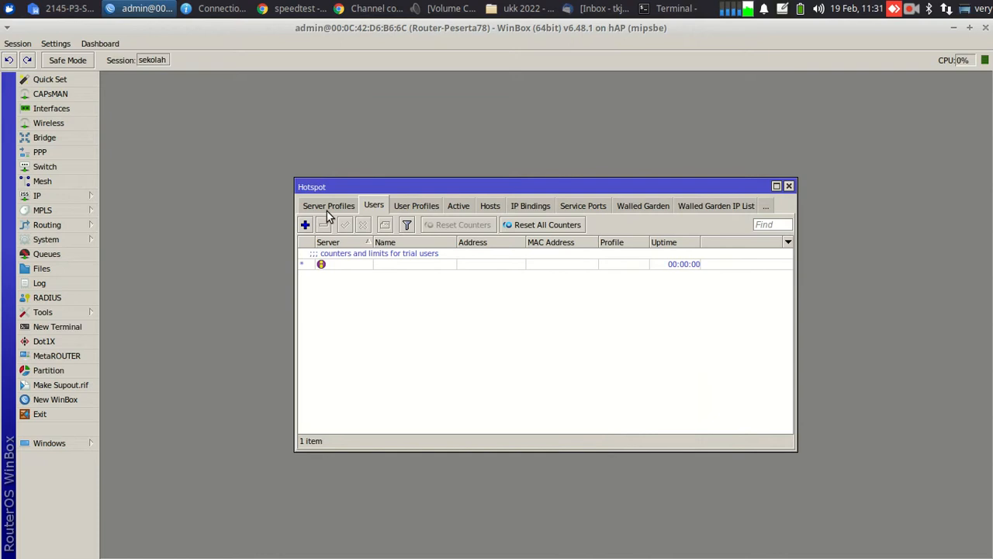
{"action": "left_click", "coordinate": [304, 226]}
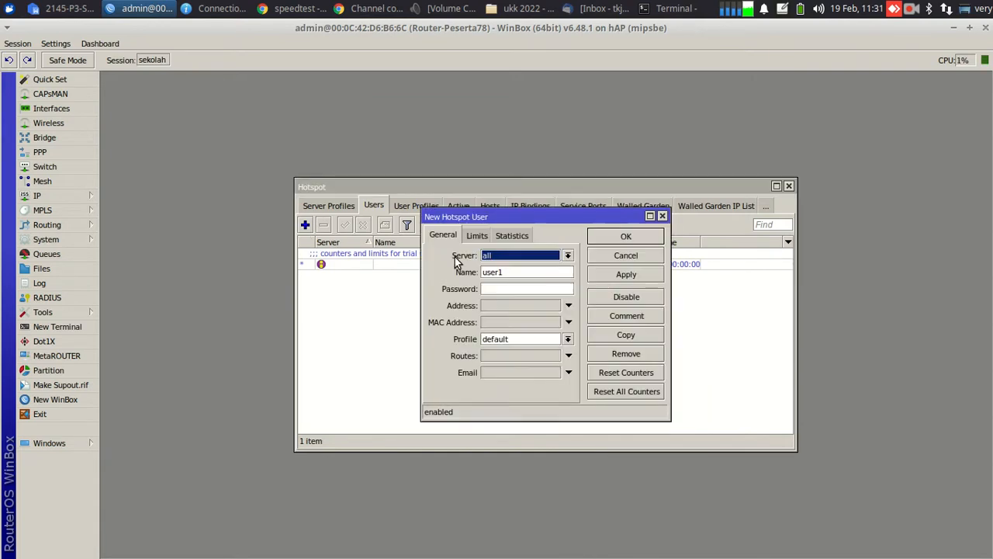
{"action": "left_click_drag", "start_coordinate": [505, 272], "coordinate": [466, 273]}
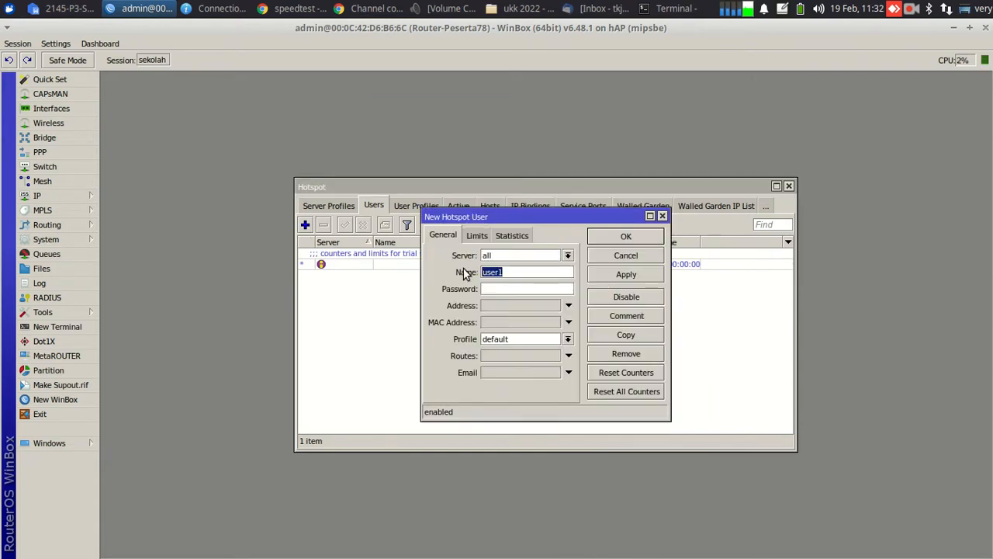
{"action": "type", "text": "sis"}
{"action": "type", "text": "sisw"}
{"action": "type", "text": "a"}
{"action": "left_click", "coordinate": [534, 342]}
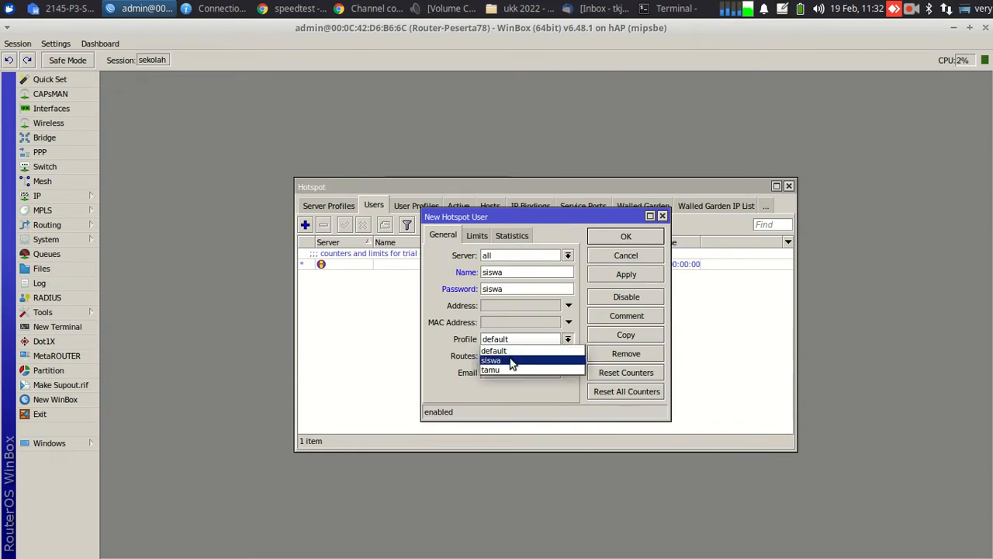
{"action": "left_click", "coordinate": [513, 361]}
{"action": "left_click", "coordinate": [610, 237]}
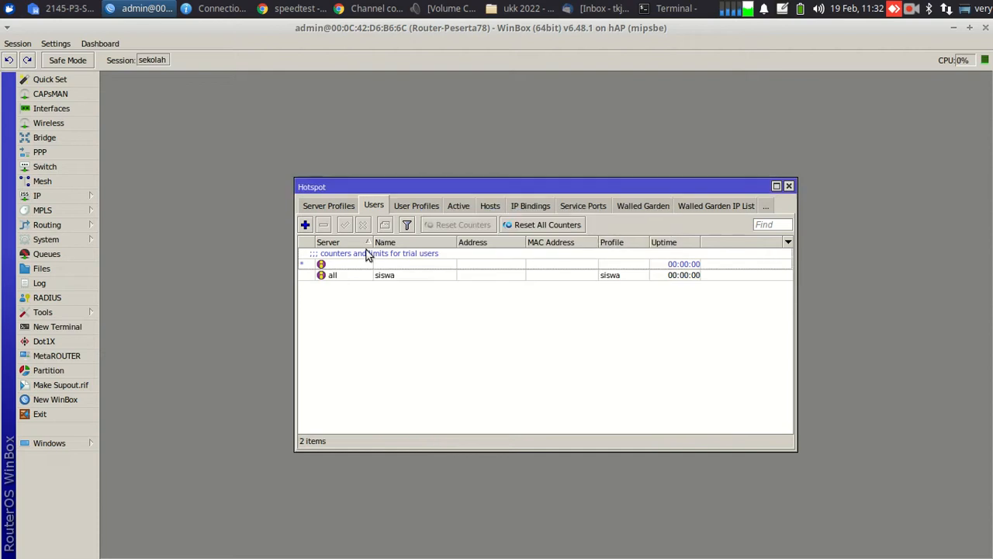
Add hotspot user tamu on the tamu profile, then show the maximized, empty Servers list
{"action": "left_click", "coordinate": [305, 224]}
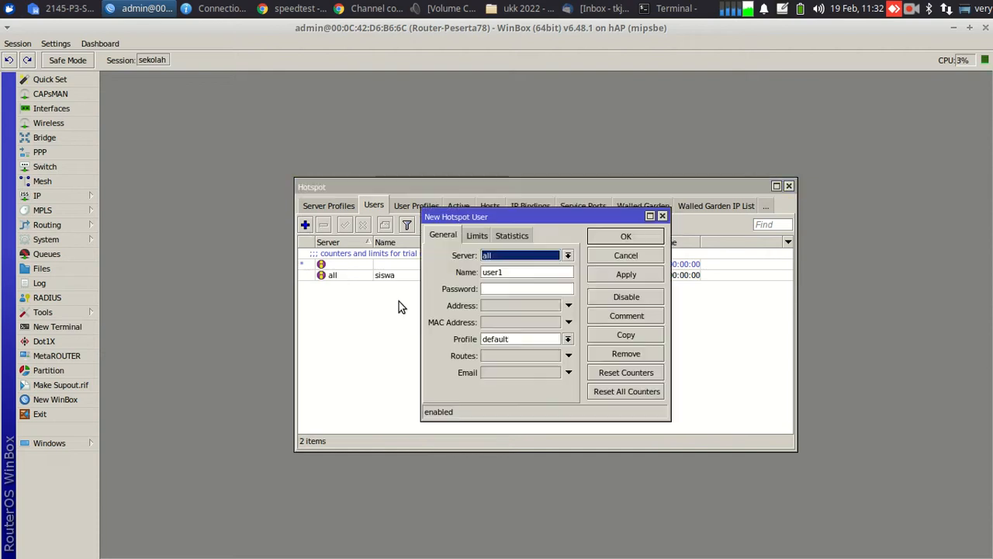
{"action": "double_click", "coordinate": [508, 272]}
{"action": "type", "text": "tamu"}
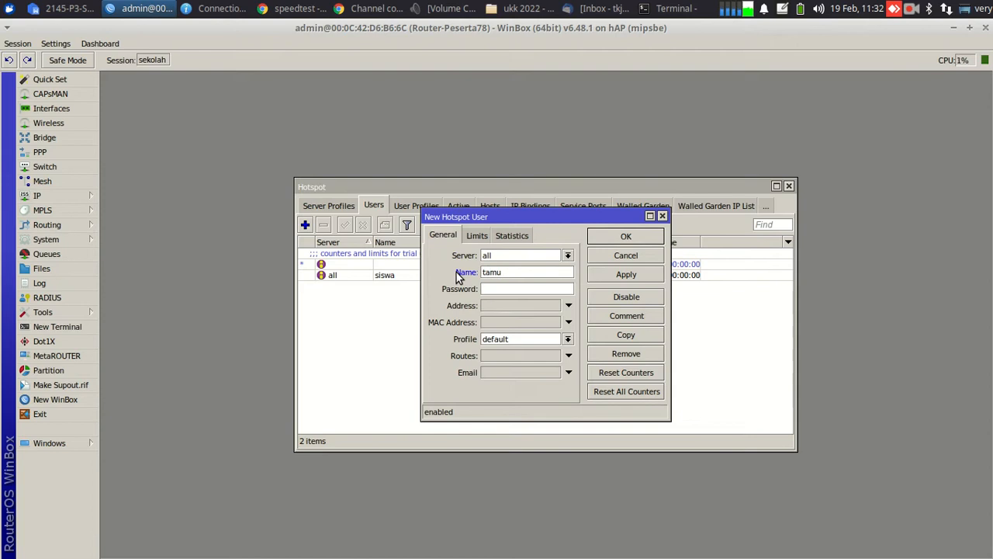
{"action": "left_click", "coordinate": [521, 339]}
{"action": "left_click", "coordinate": [506, 370]}
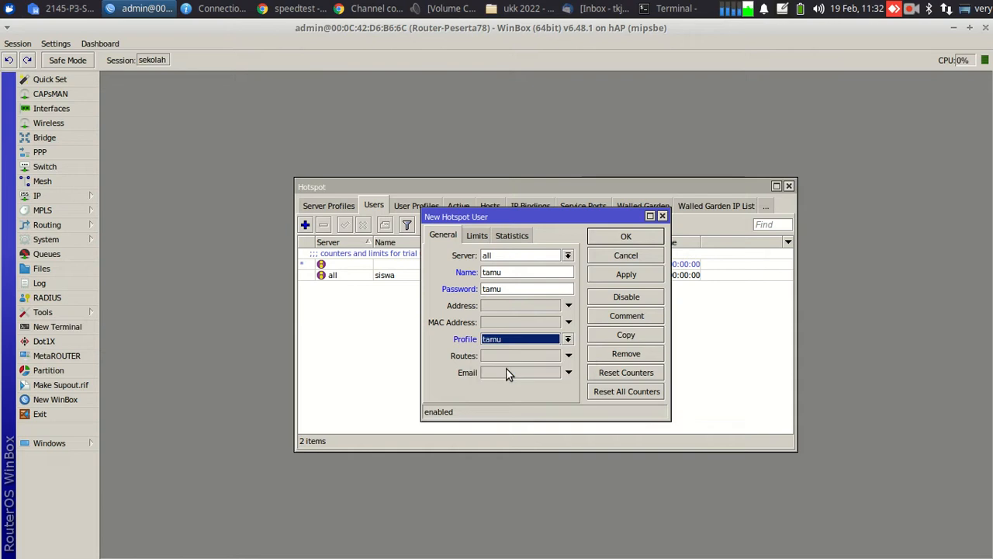
{"action": "left_click", "coordinate": [607, 239]}
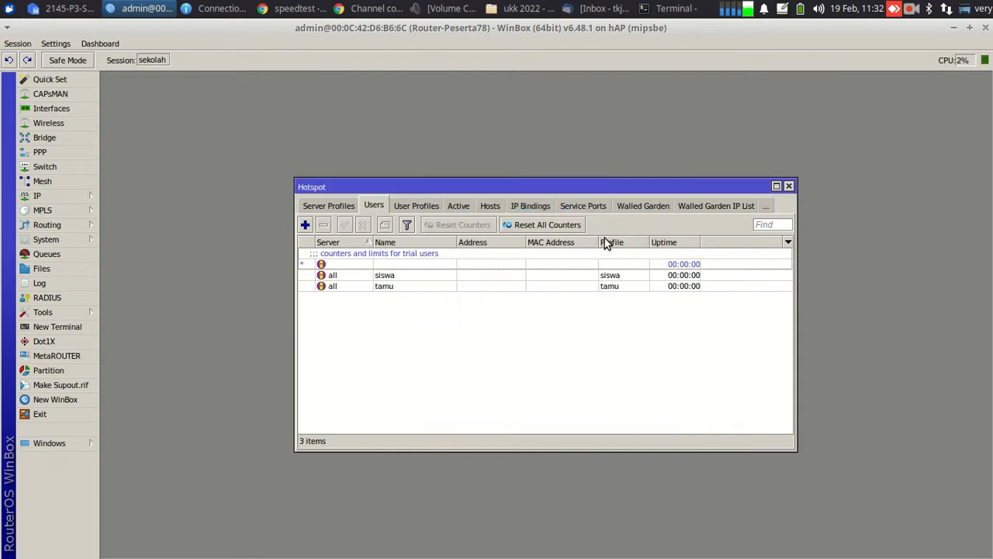
{"action": "left_click", "coordinate": [776, 187]}
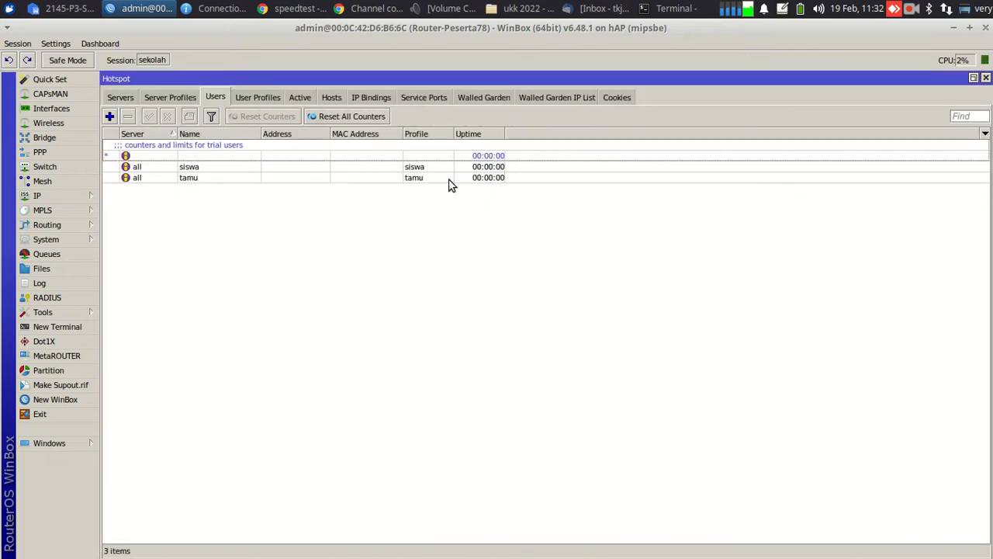
{"action": "left_click", "coordinate": [126, 99]}
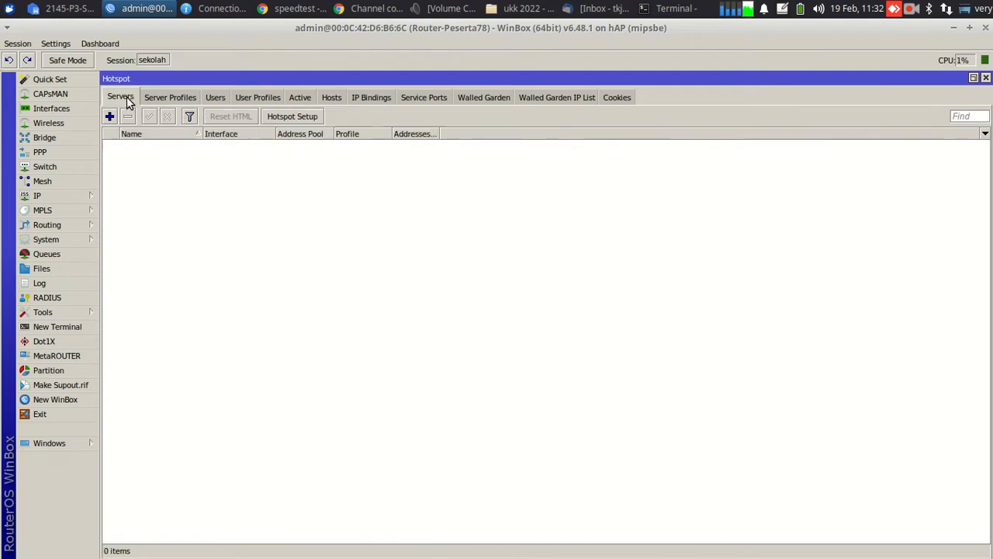
Run Hotspot Setup on wlan2, accepting 10.120.78.1/27, the pool, no certificate and no SMTP
{"action": "left_click", "coordinate": [292, 116]}
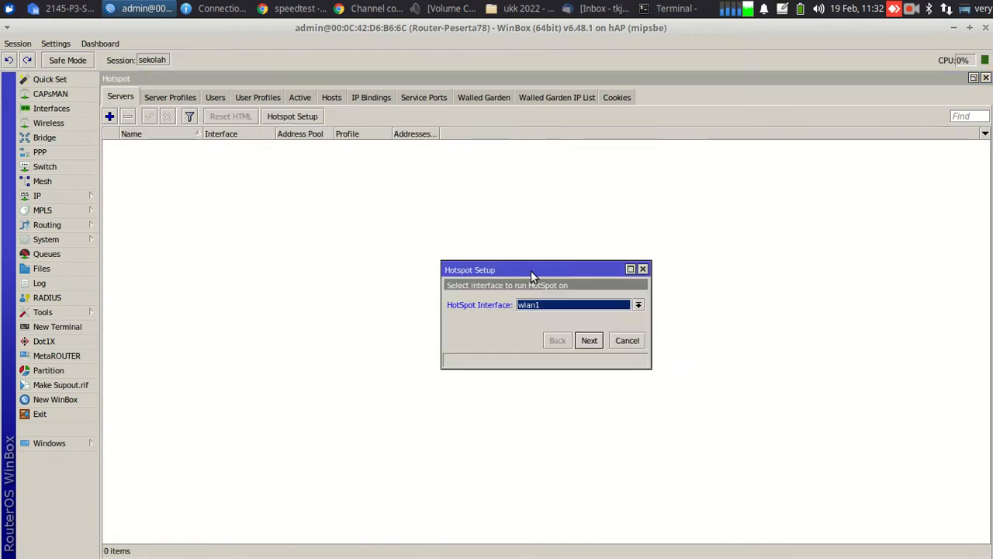
{"action": "left_click", "coordinate": [556, 304]}
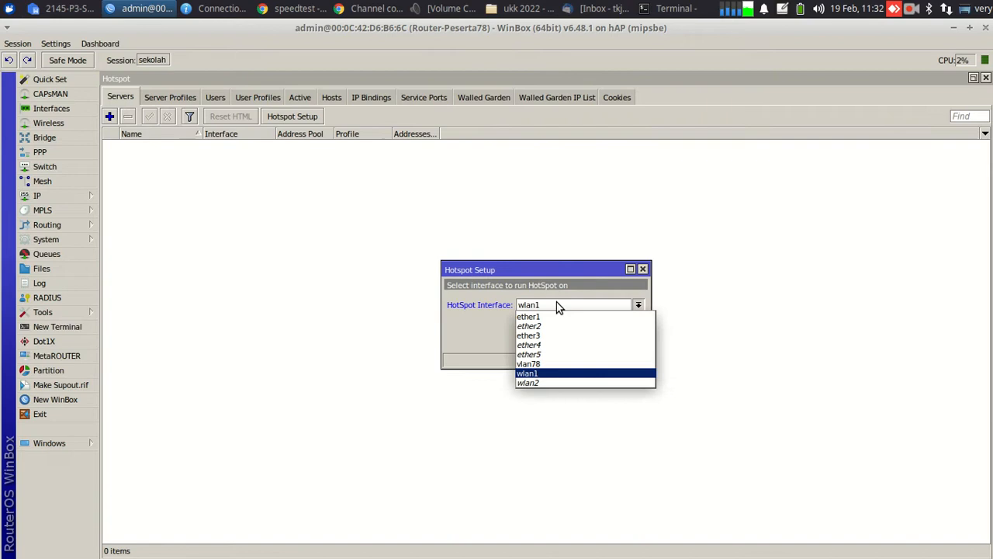
{"action": "left_click", "coordinate": [536, 382]}
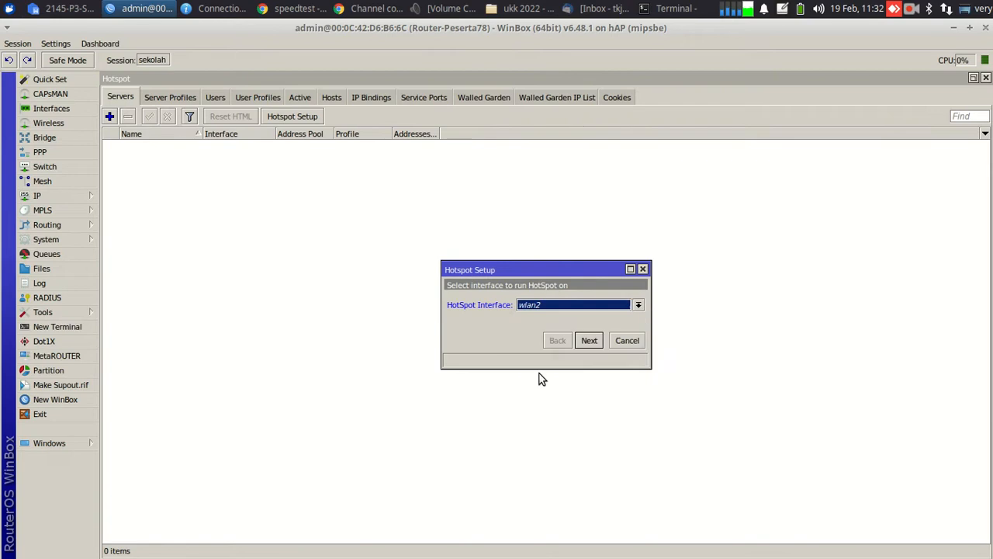
{"action": "left_click", "coordinate": [589, 341]}
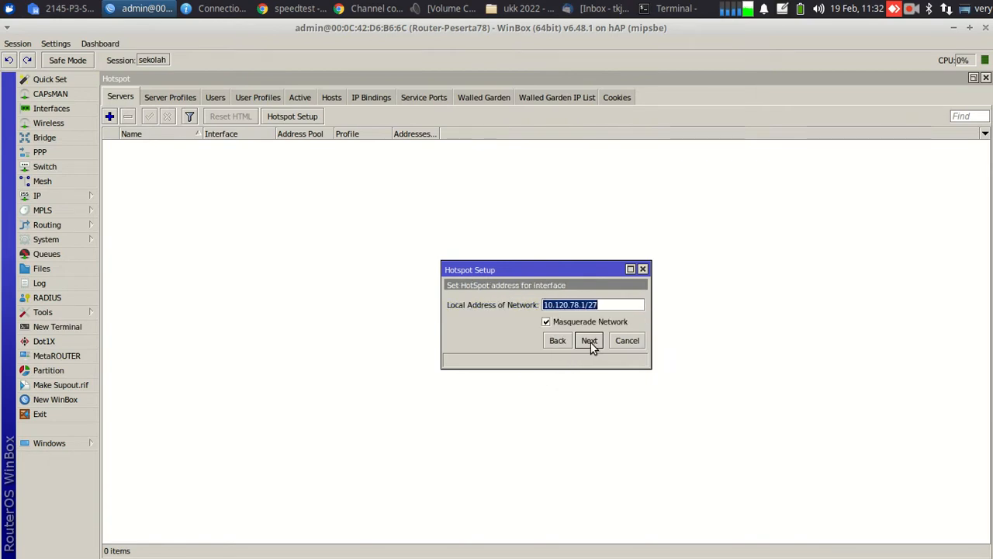
{"action": "left_click", "coordinate": [589, 341]}
{"action": "left_click", "coordinate": [589, 340]}
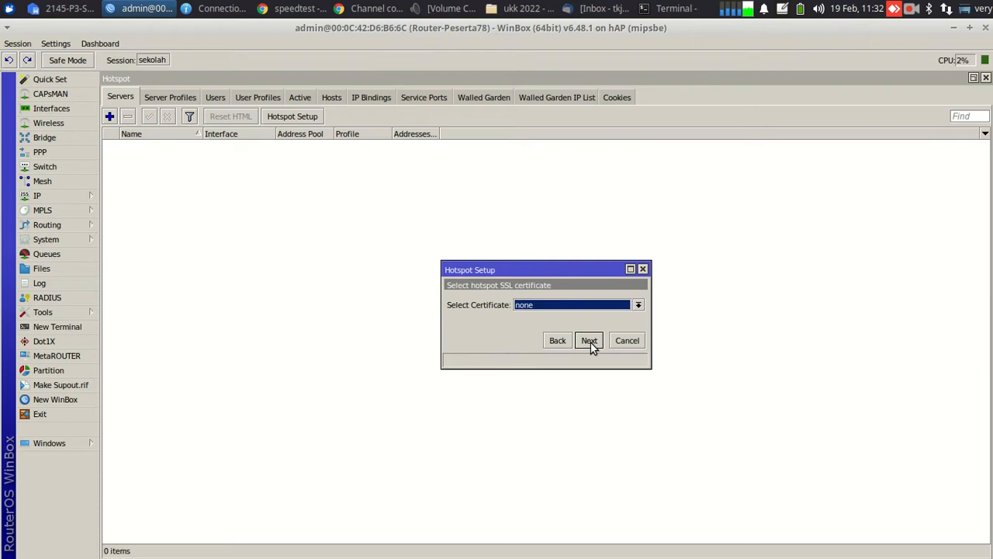
{"action": "left_click", "coordinate": [589, 340]}
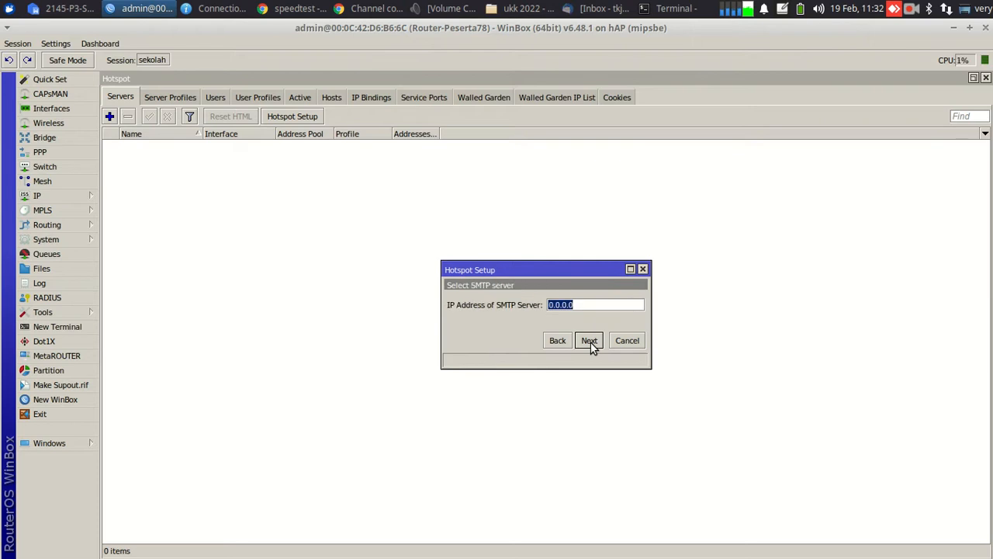
{"action": "left_click", "coordinate": [588, 341]}
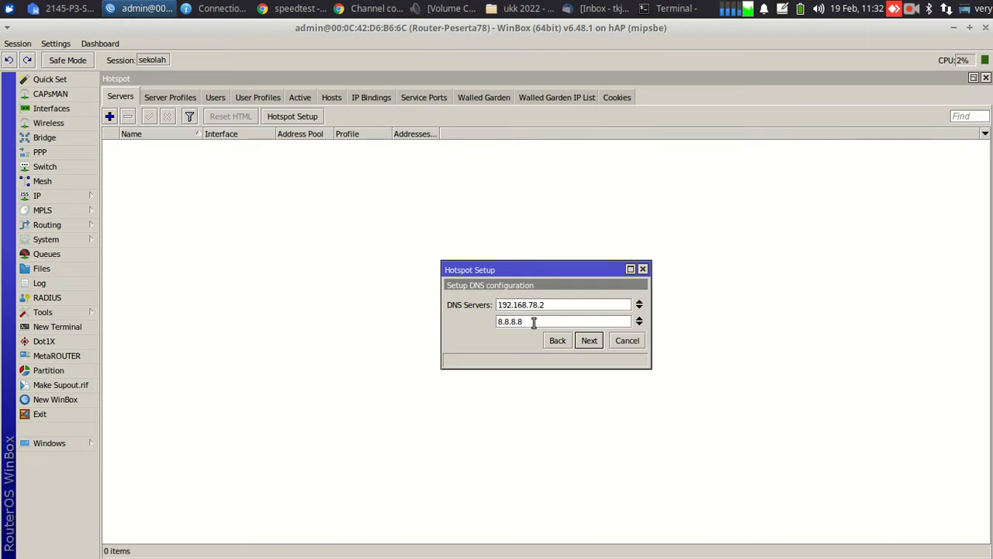
Add 10.120.78.1 as a third DNS server beside 192.168.78.2 and 8.8.8.8
{"action": "left_click", "coordinate": [639, 324]}
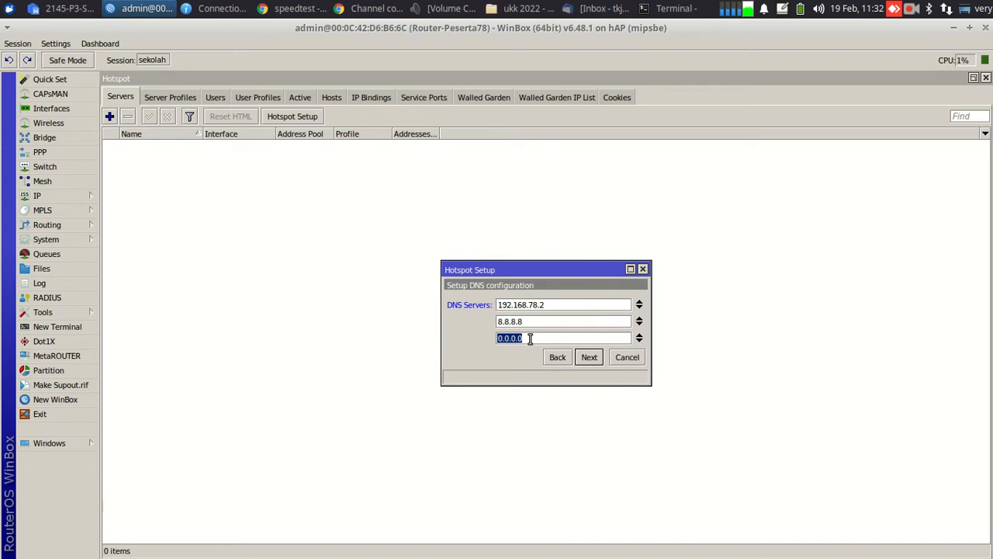
{"action": "type", "text": "10.120.78."}
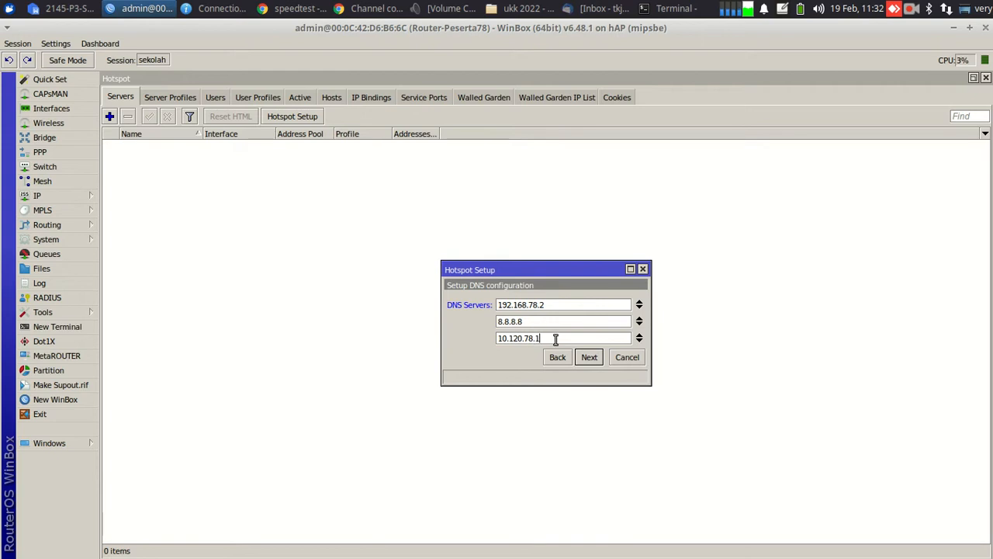
{"action": "type", "text": "1"}
{"action": "left_click_drag", "start_coordinate": [536, 339], "coordinate": [489, 339]}
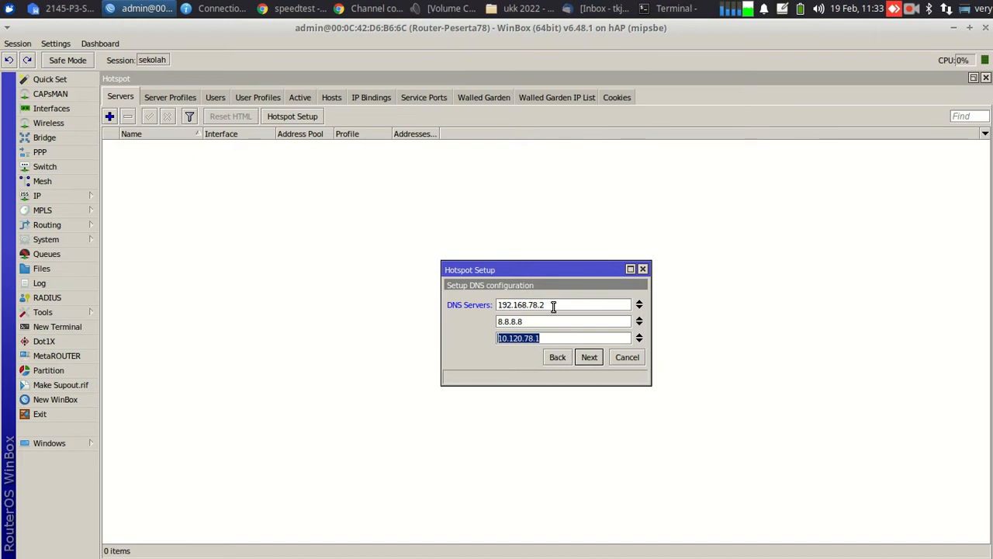
{"action": "left_click_drag", "start_coordinate": [552, 304], "coordinate": [492, 312]}
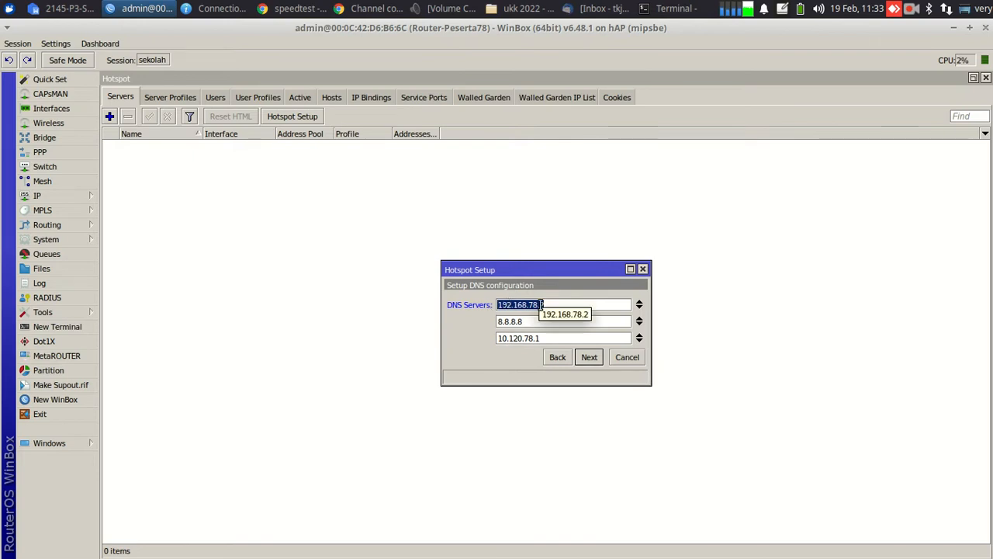
{"action": "left_click_drag", "start_coordinate": [524, 322], "coordinate": [494, 323]}
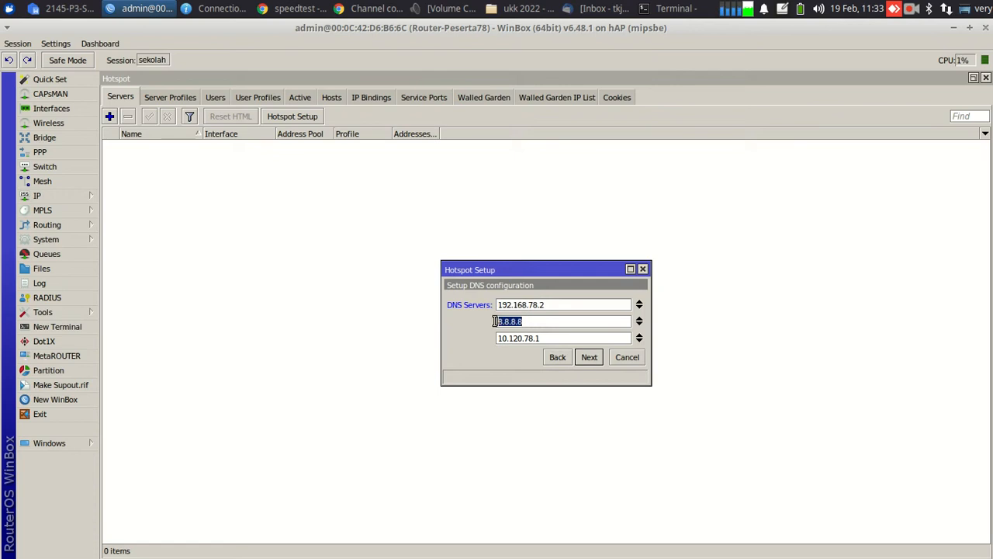
{"action": "left_click_drag", "start_coordinate": [567, 305], "coordinate": [473, 305]}
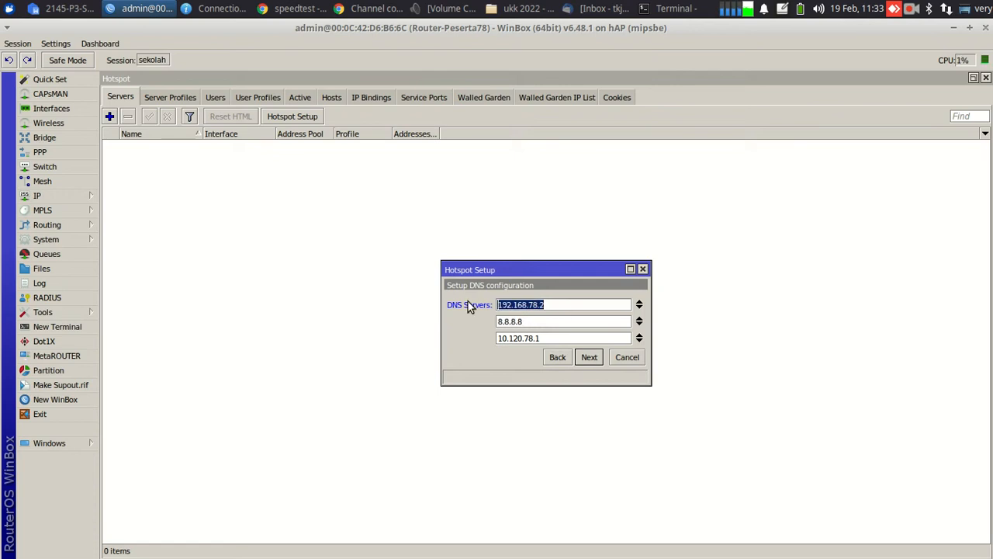
{"action": "left_click", "coordinate": [532, 321]}
{"action": "left_click_drag", "start_coordinate": [532, 321], "coordinate": [495, 322]}
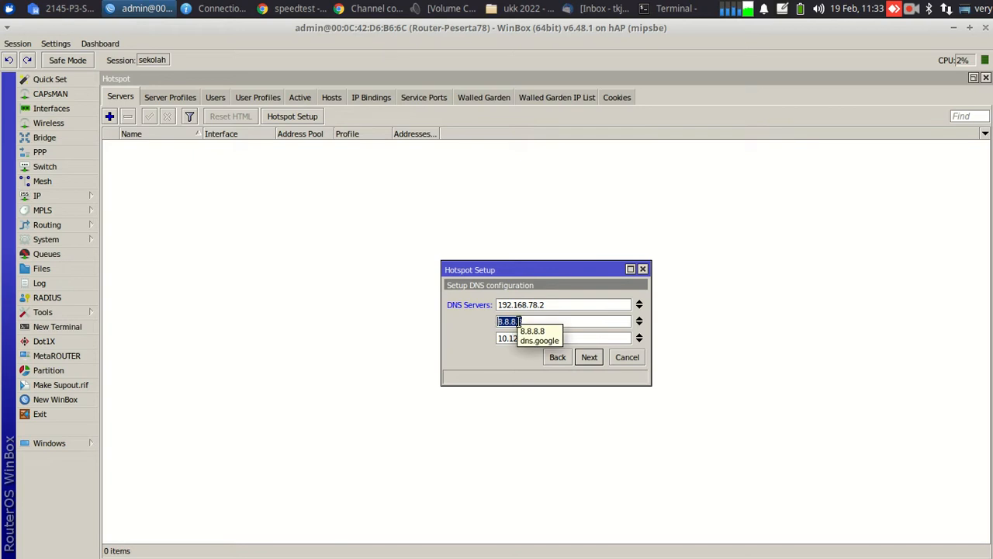
{"action": "left_click", "coordinate": [592, 360]}
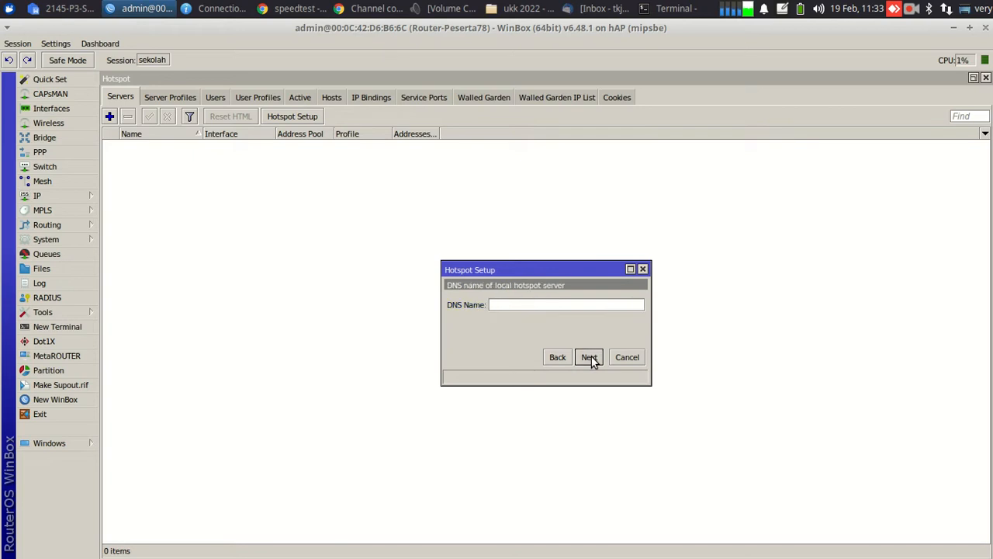
Set DNS name hotspot78.smkn1nglegok.sch.id and complete the wizard
{"action": "type", "text": "hotspot78.smkr"}
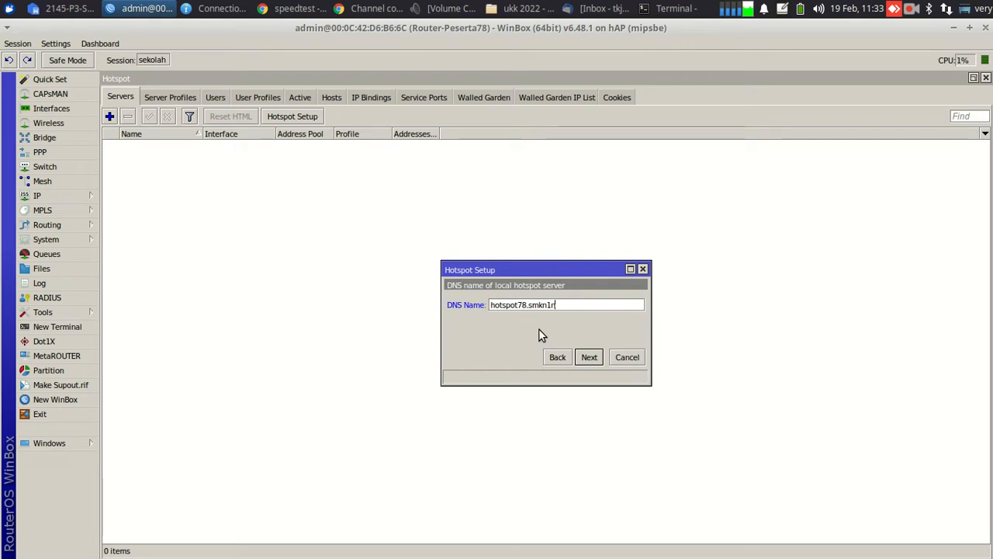
{"action": "type", "text": "1nglegok.sch.id"}
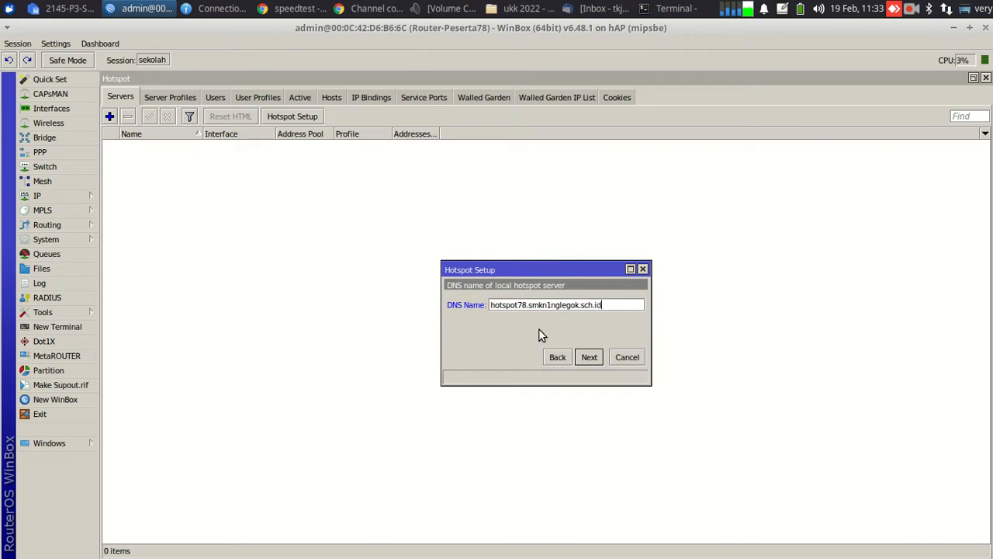
{"action": "left_click", "coordinate": [588, 356]}
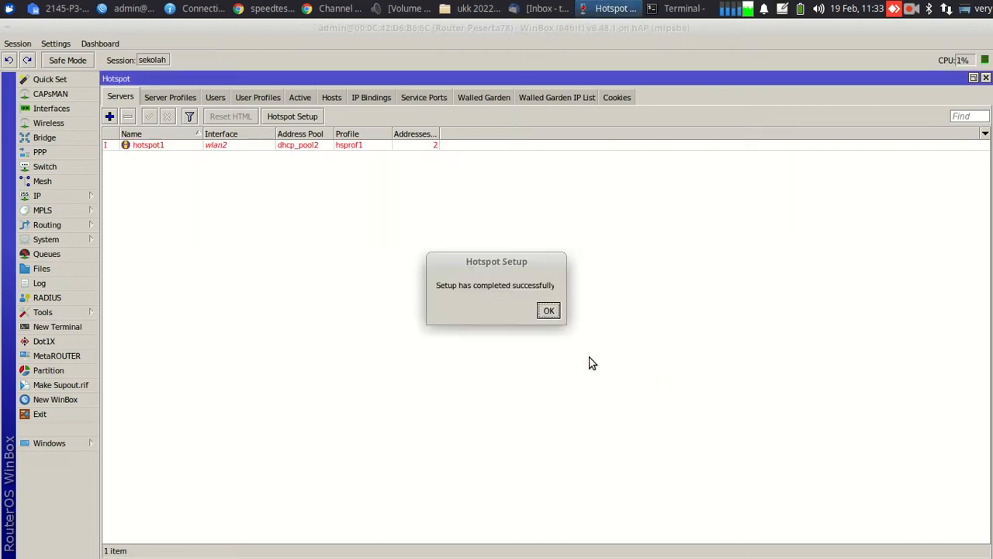
{"action": "left_click", "coordinate": [549, 312]}
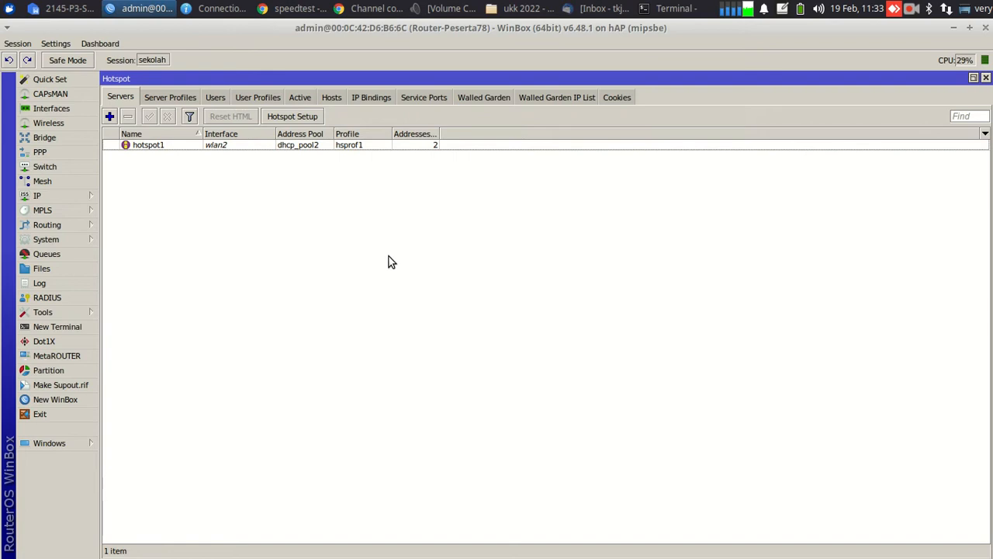
Uncheck Cookie on hsprof1's Login tab, leaving only HTTP CHAP, and save
{"action": "left_click", "coordinate": [178, 96]}
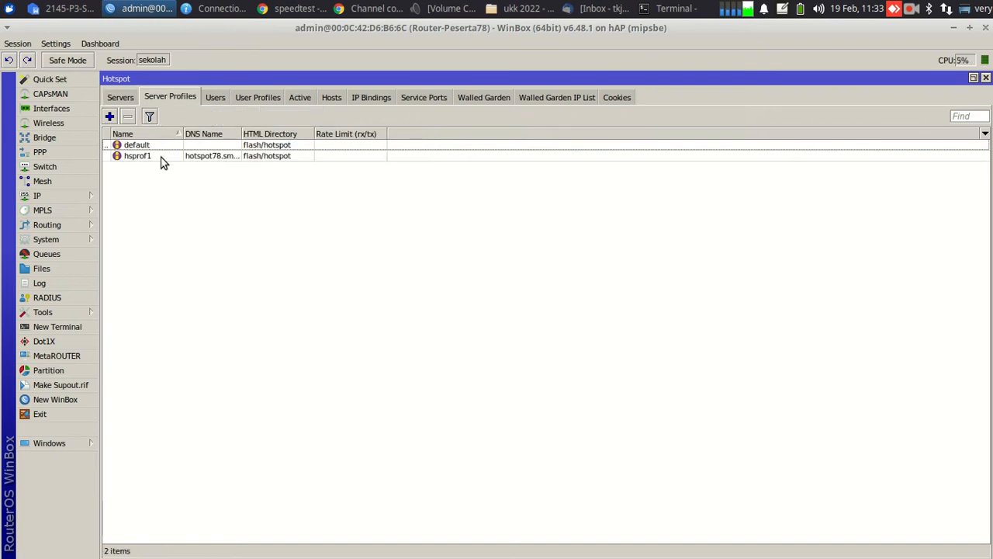
{"action": "double_click", "coordinate": [196, 157]}
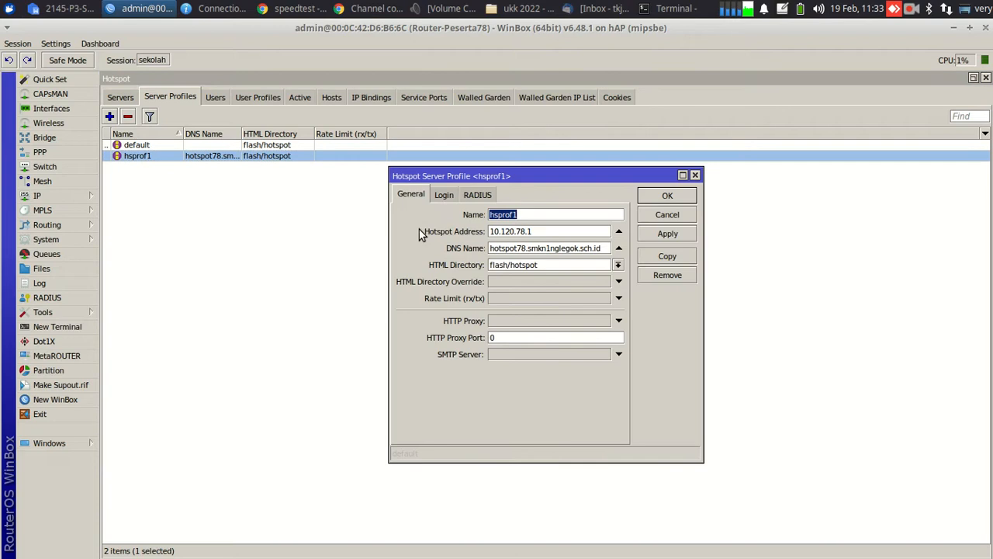
{"action": "left_click", "coordinate": [441, 197]}
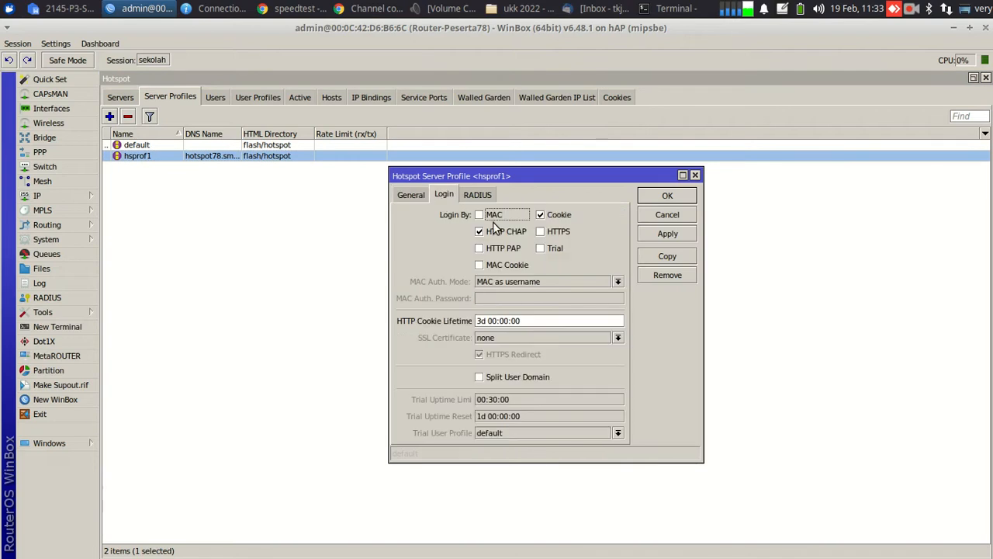
{"action": "left_click", "coordinate": [541, 215]}
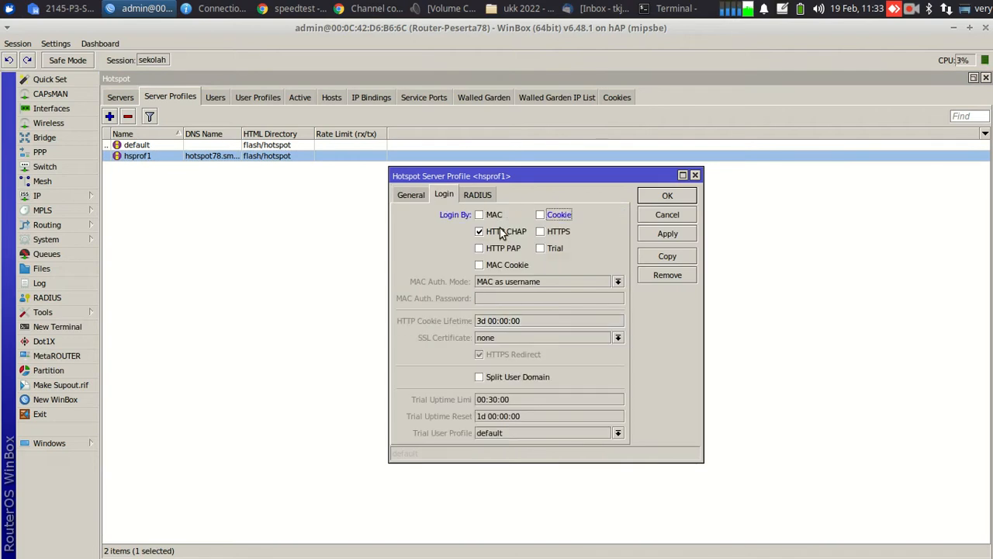
{"action": "left_click", "coordinate": [410, 197]}
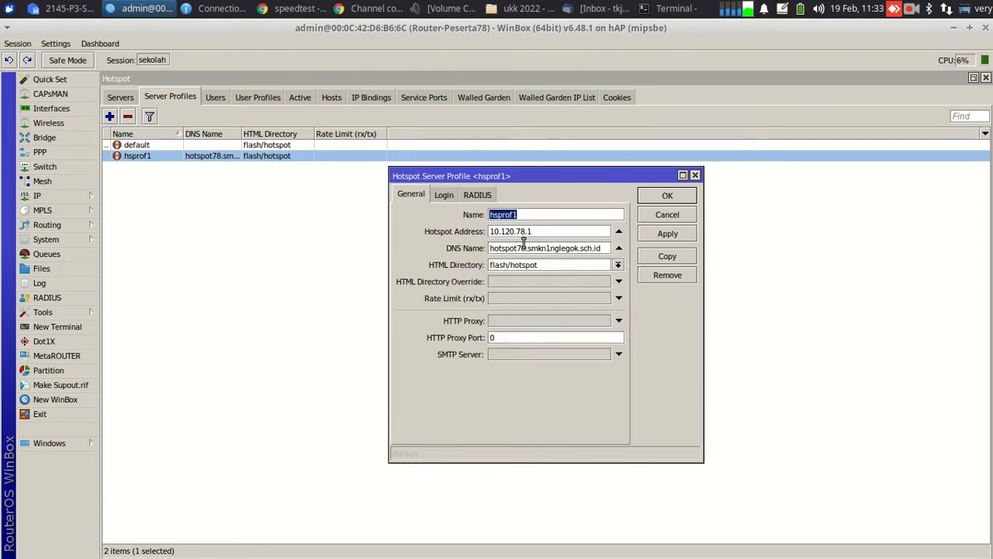
{"action": "left_click", "coordinate": [443, 195]}
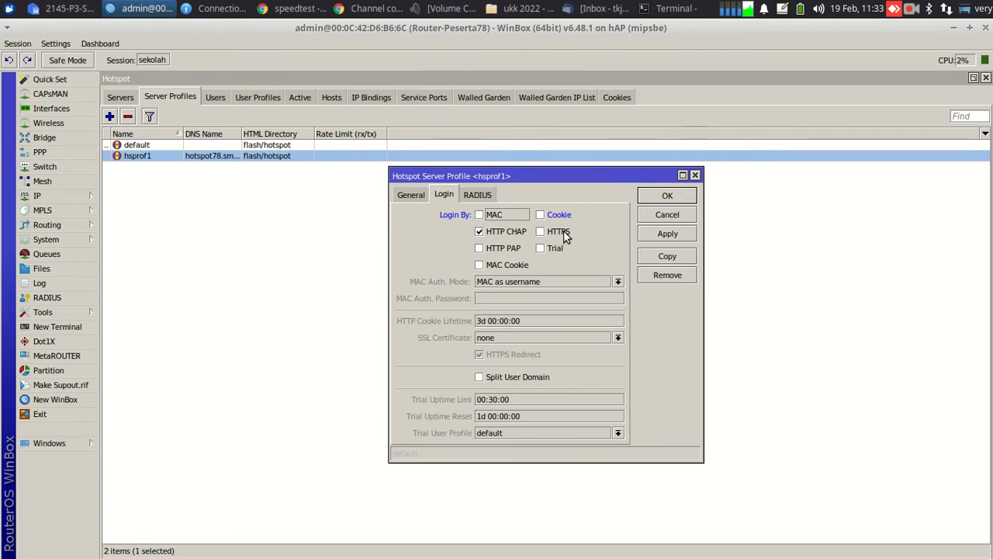
{"action": "left_click", "coordinate": [668, 196]}
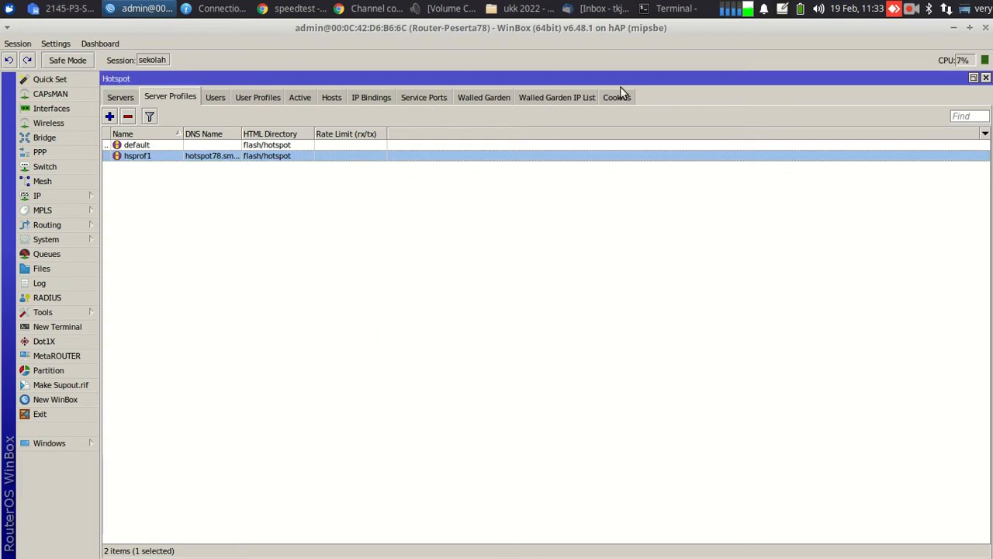
Connect to the siswa@peserta78-UKK Wi-Fi and disconnect Wired connection 1
{"action": "left_click", "coordinate": [945, 11]}
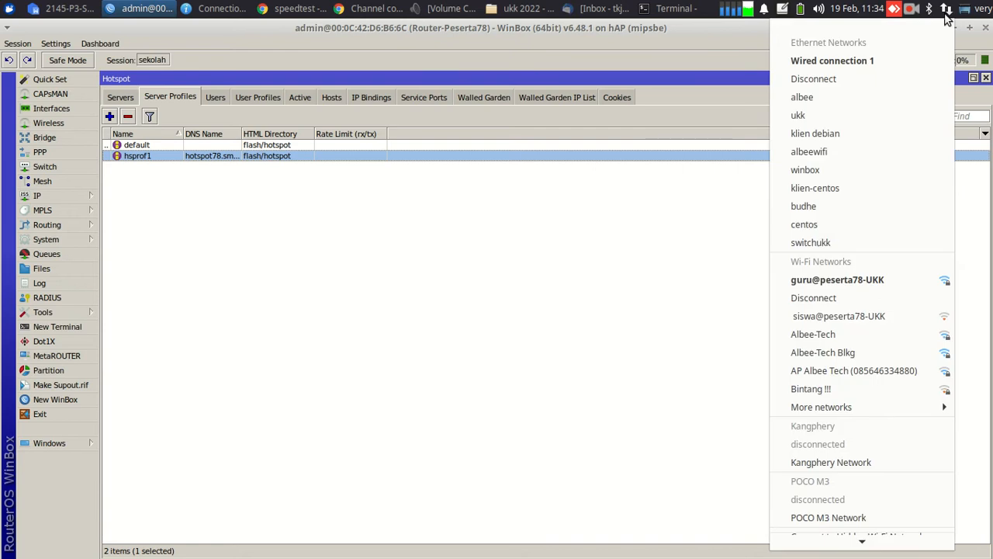
{"action": "left_click", "coordinate": [837, 314]}
{"action": "left_click", "coordinate": [947, 11]}
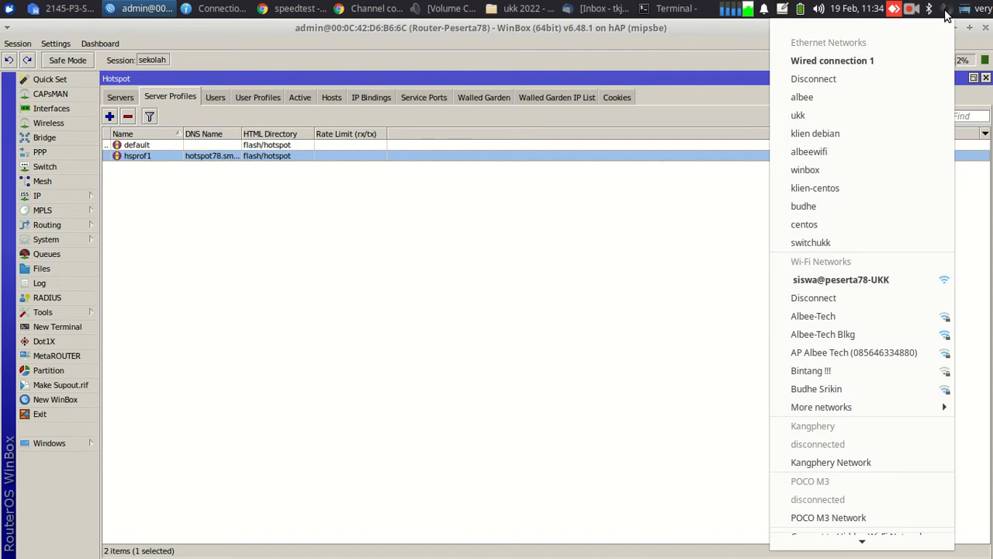
{"action": "left_click", "coordinate": [871, 79]}
Check the Wi-Fi connection information showing hotspot address 10.120.78.2
{"action": "left_click", "coordinate": [946, 11]}
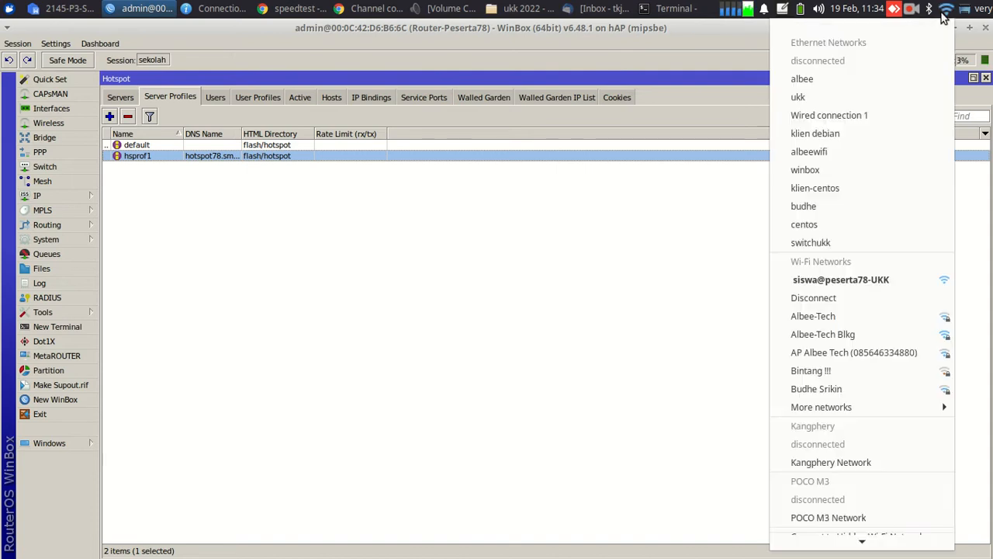
{"action": "mouse_move", "coordinate": [850, 541]}
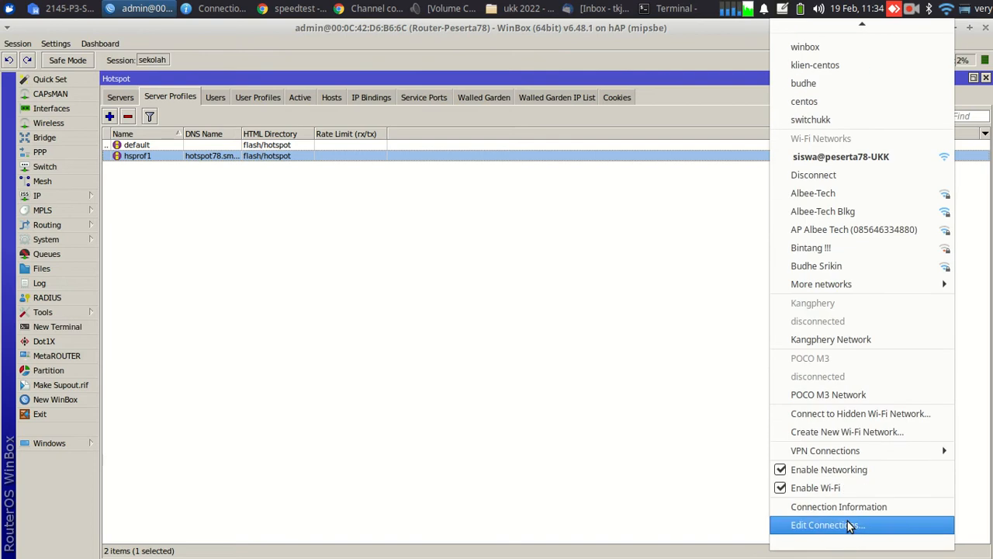
{"action": "left_click", "coordinate": [845, 508]}
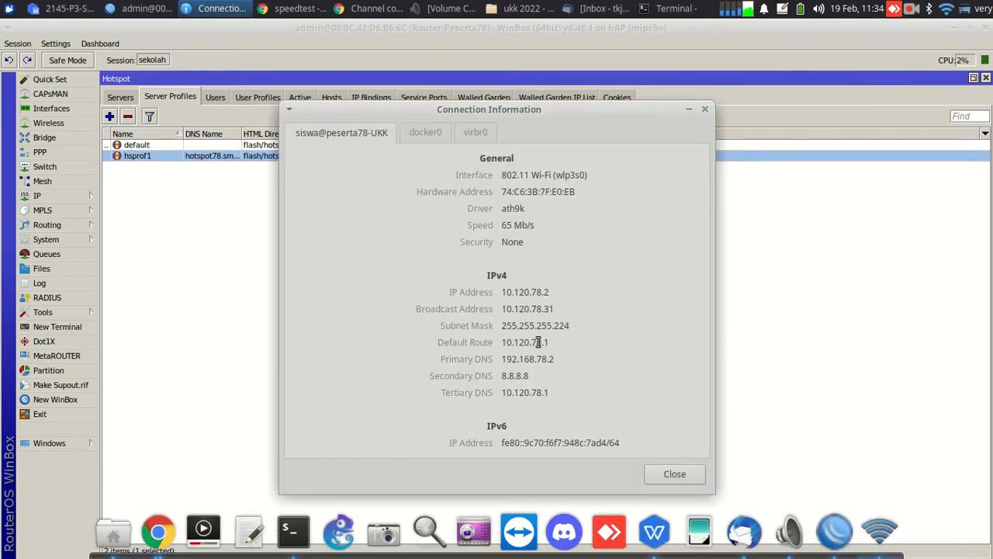
{"action": "left_click", "coordinate": [674, 475]}
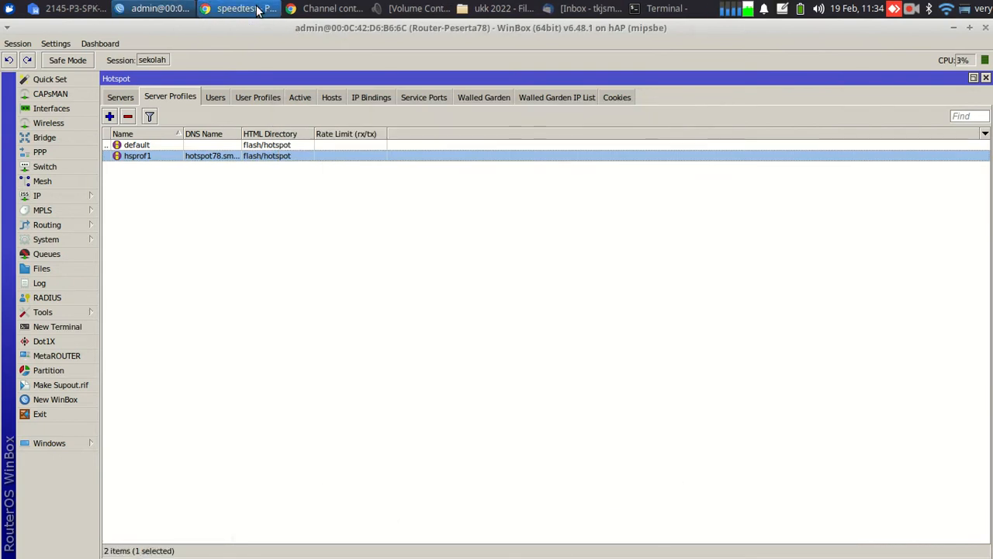
Load hotspot78.smkn1nglegok.sch.id in a new incognito Chrome tab
{"action": "left_click", "coordinate": [258, 9]}
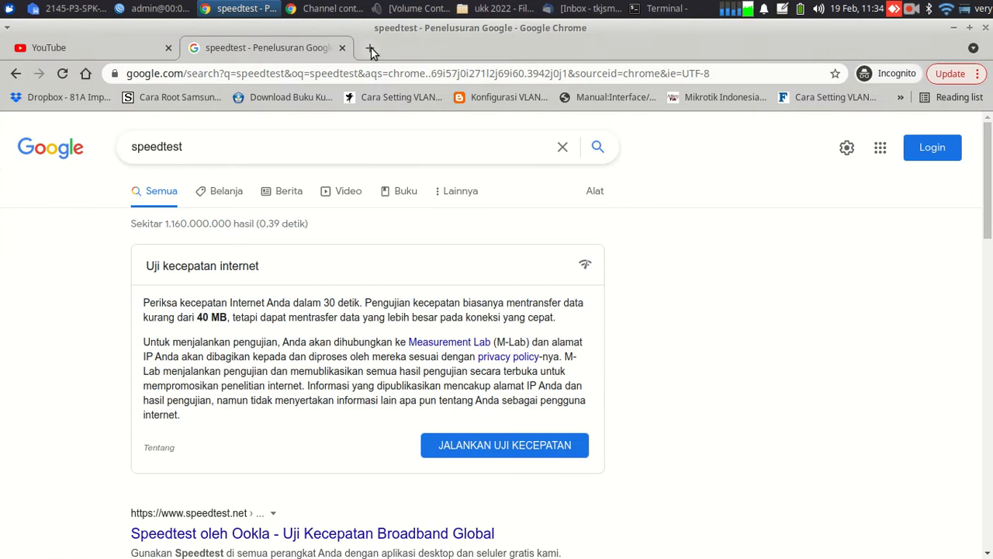
{"action": "left_click", "coordinate": [371, 49]}
{"action": "type", "text": "hot"}
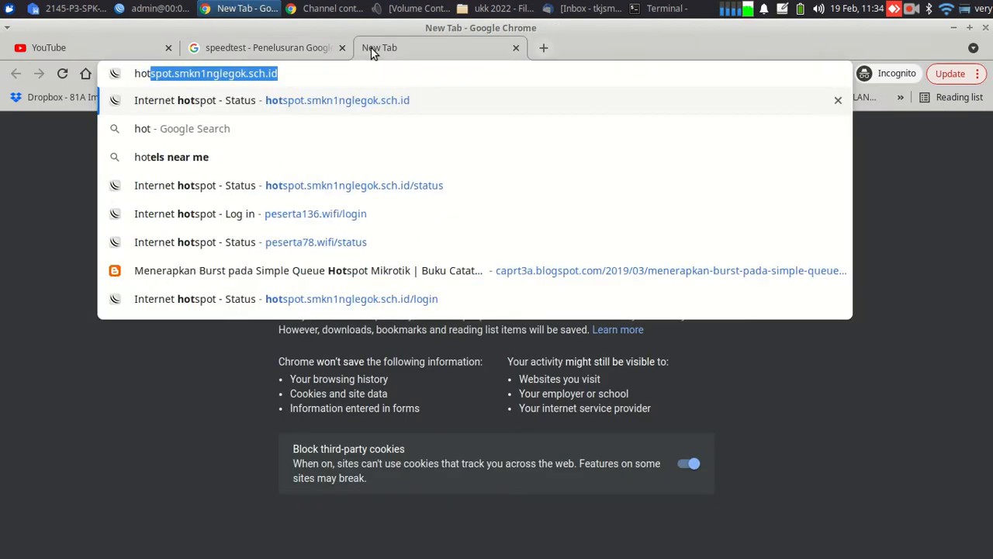
{"action": "type", "text": "spot"}
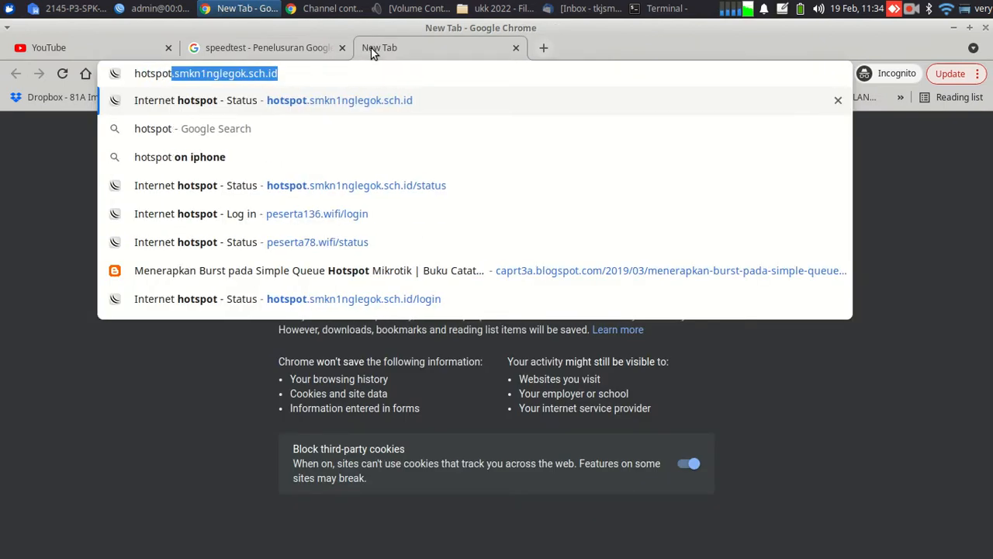
{"action": "type", "text": "78."}
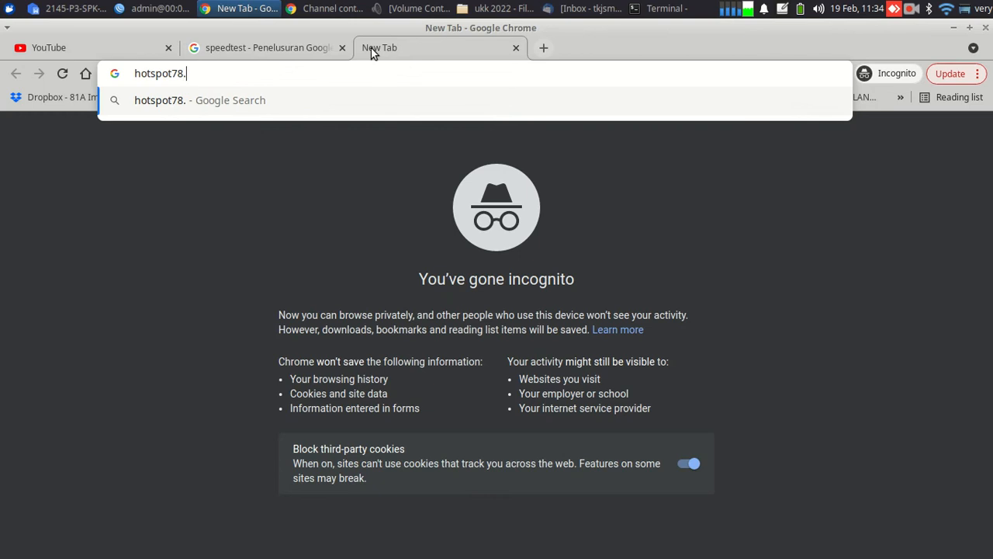
{"action": "type", "text": "smk"}
{"action": "type", "text": "n1"}
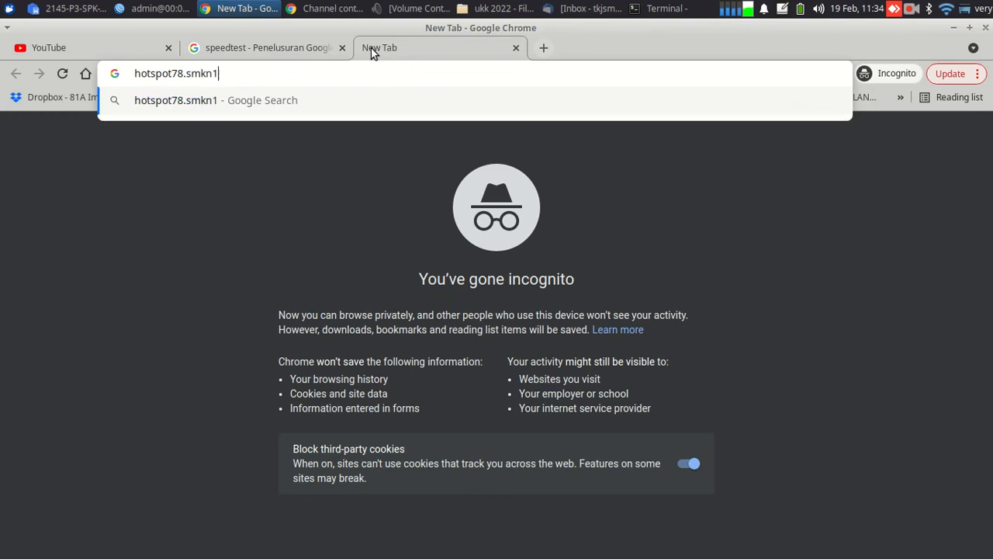
{"action": "type", "text": "ngle"}
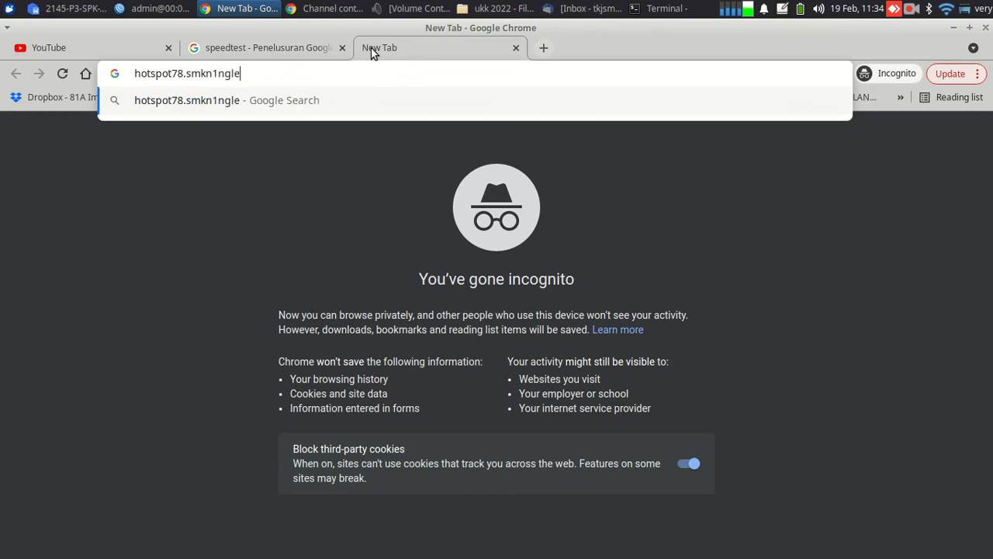
{"action": "type", "text": "gok.sch"}
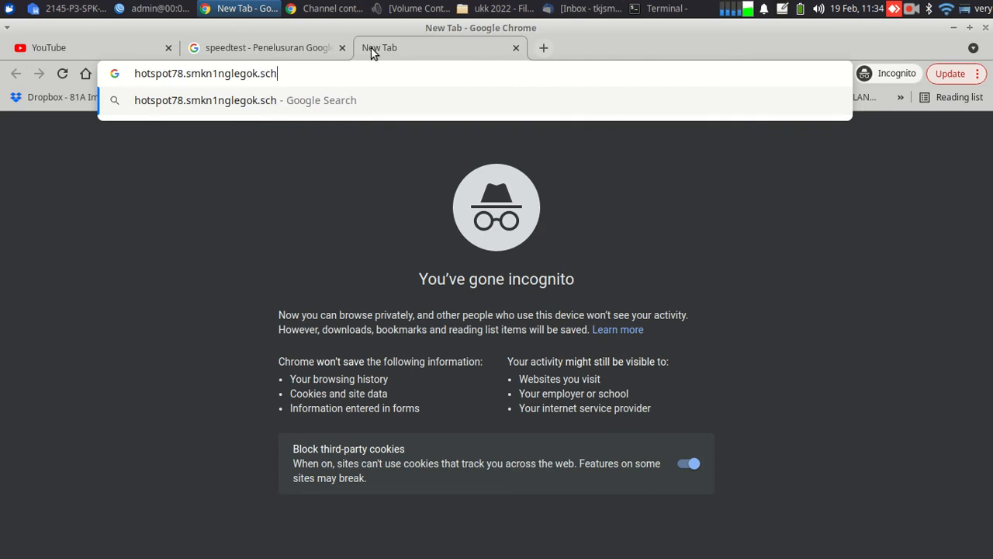
{"action": "type", "text": ".id"}
{"action": "key", "text": "Return"}
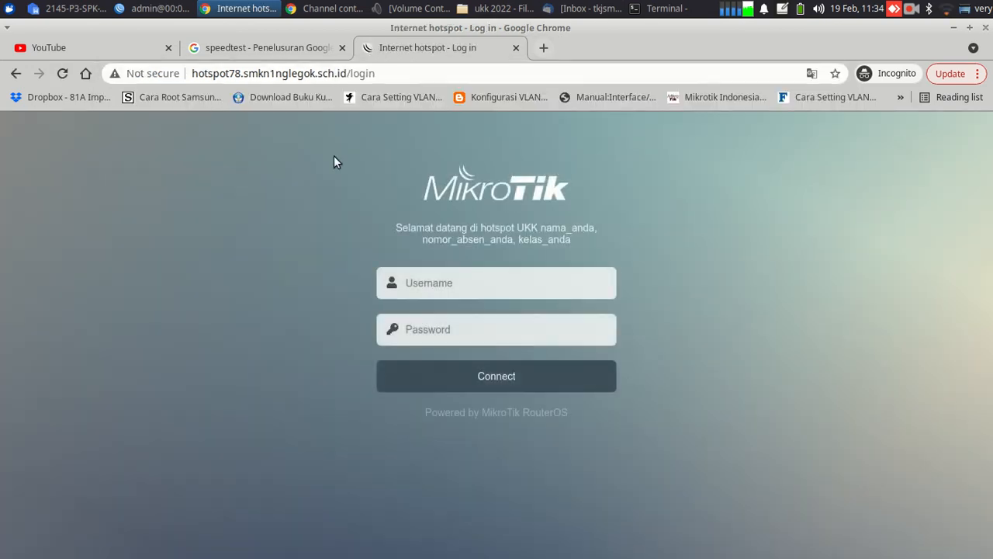
Log in as siswa with its password, then return to the speedtest results tab
{"action": "left_click", "coordinate": [453, 284]}
{"action": "type", "text": "sis"}
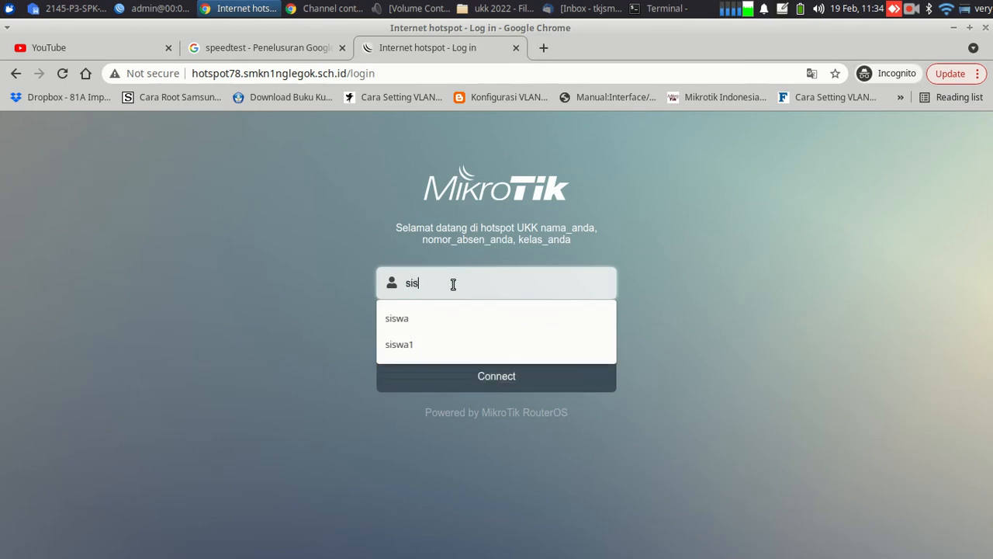
{"action": "type", "text": "wa"}
{"action": "key", "text": "Tab"}
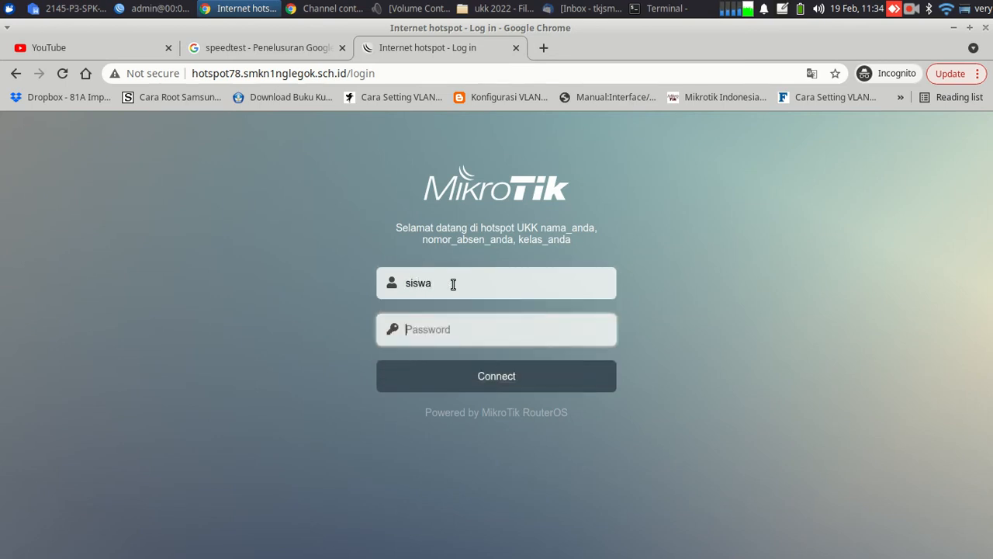
{"action": "type", "text": "sis"}
{"action": "left_click", "coordinate": [471, 380]}
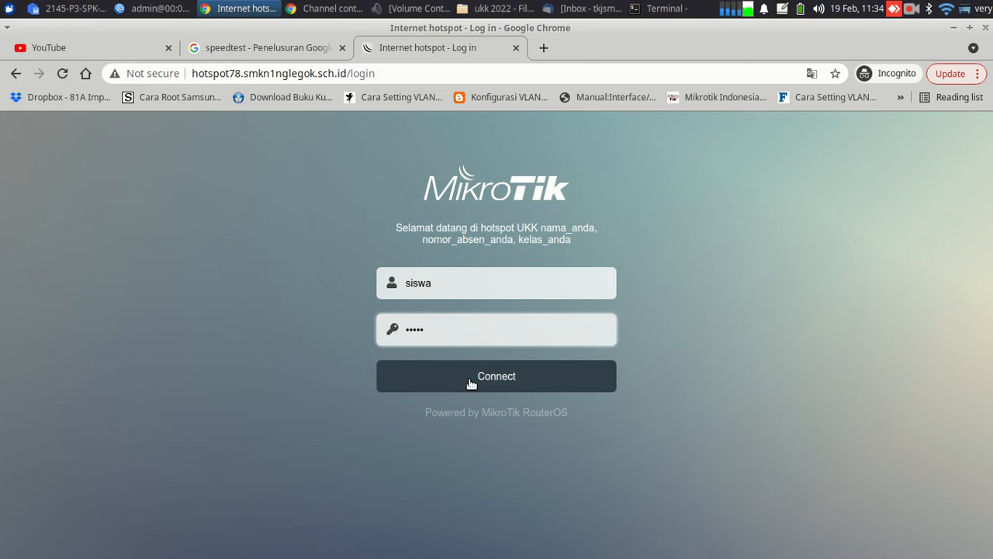
{"action": "left_click", "coordinate": [247, 51]}
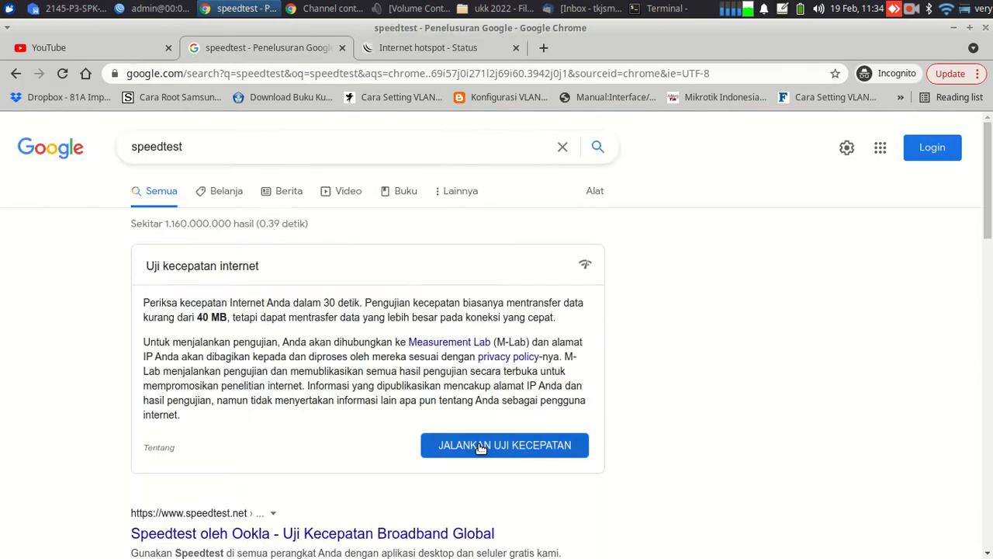
Start the speed test while checking WinBox's Simple Queues shows siswa's 512k limit
{"action": "left_click", "coordinate": [480, 446]}
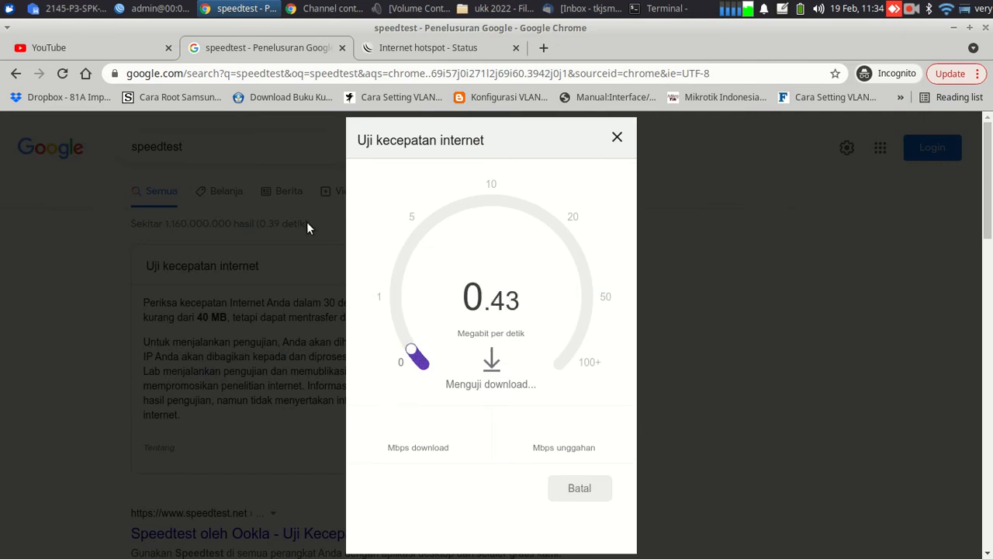
{"action": "left_click", "coordinate": [151, 9]}
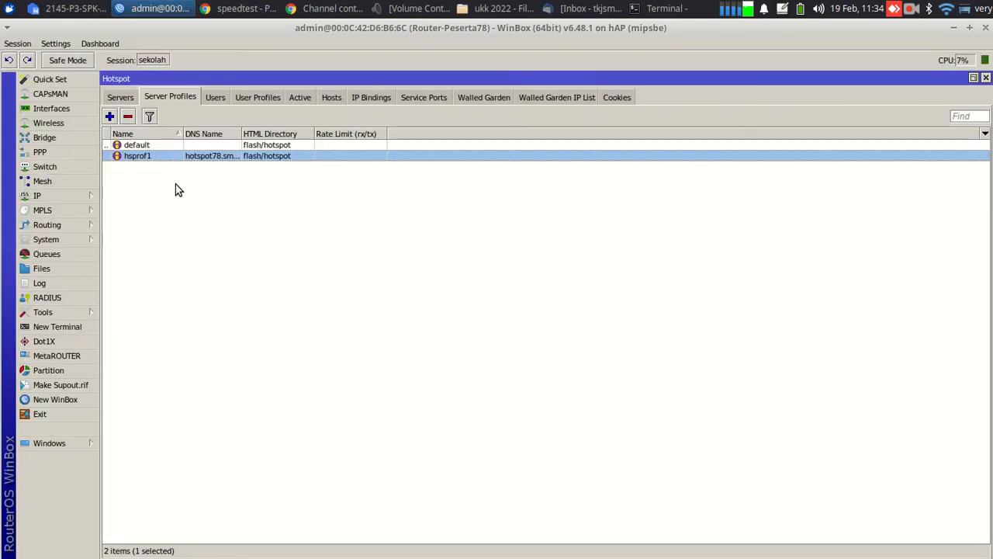
{"action": "left_click", "coordinate": [39, 250]}
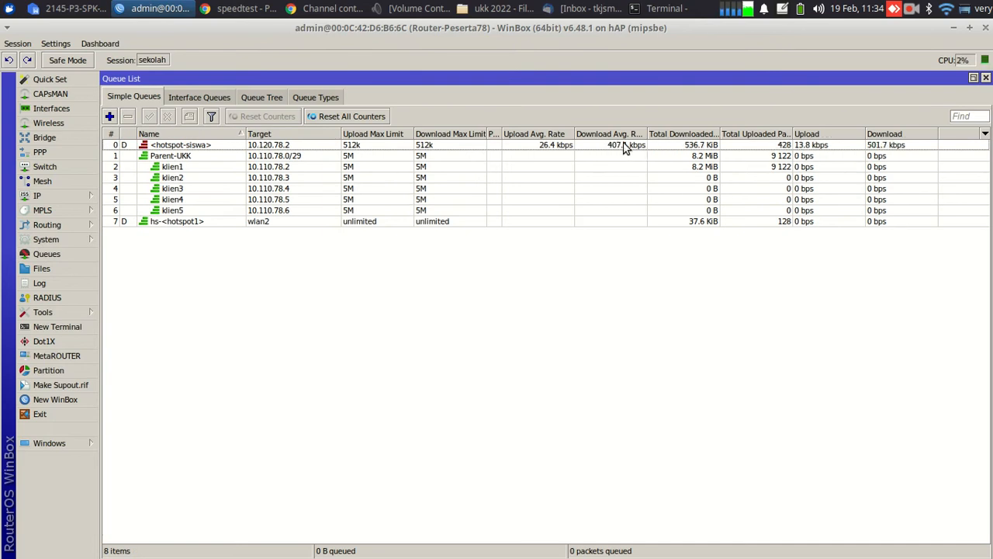
{"action": "left_click", "coordinate": [240, 8]}
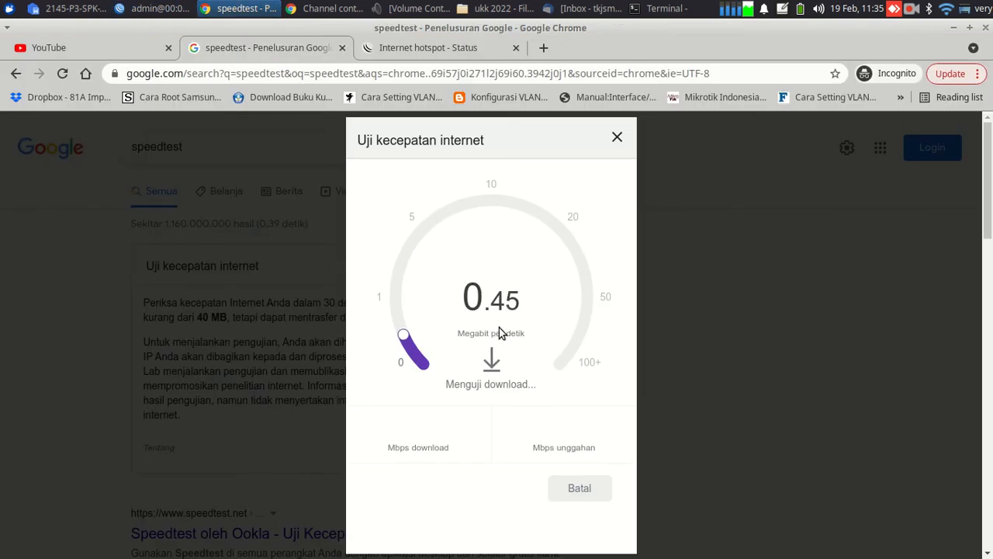
{"action": "left_click", "coordinate": [427, 48]}
Log out siswa, log in as tamu with its password, and view the speed test results
{"action": "left_click", "coordinate": [506, 385]}
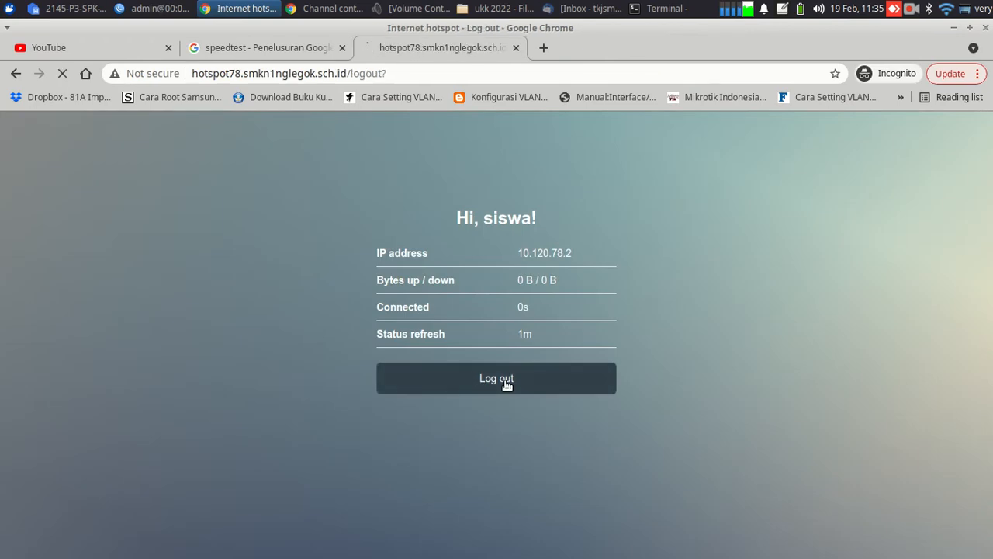
{"action": "left_click", "coordinate": [507, 395]}
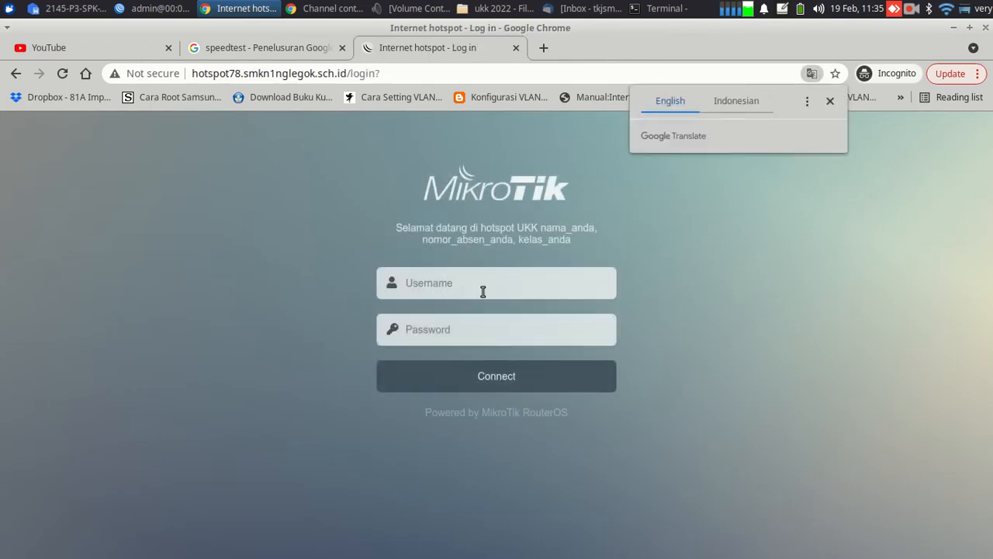
{"action": "left_click", "coordinate": [480, 288]}
{"action": "type", "text": "tamu"}
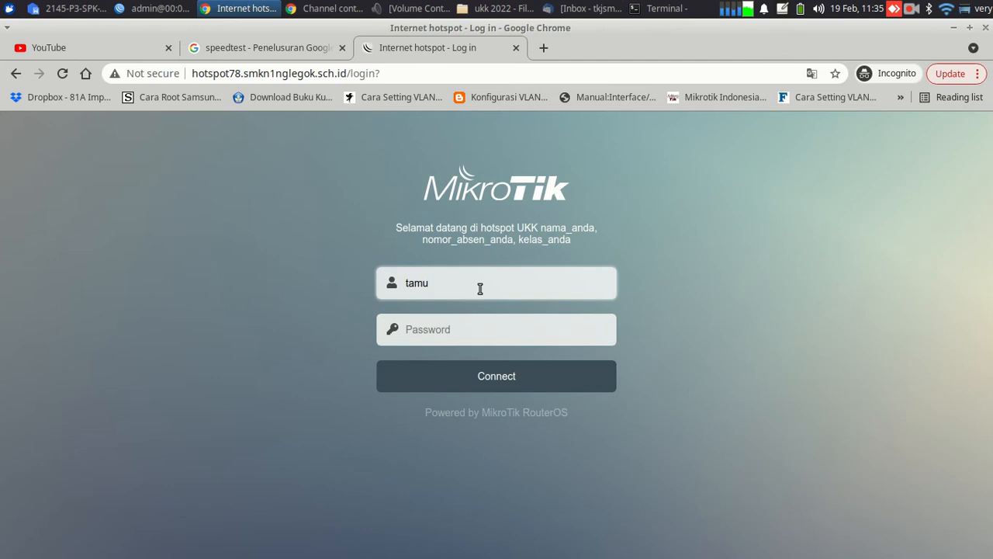
{"action": "key", "text": "Tab"}
{"action": "type", "text": "tam"}
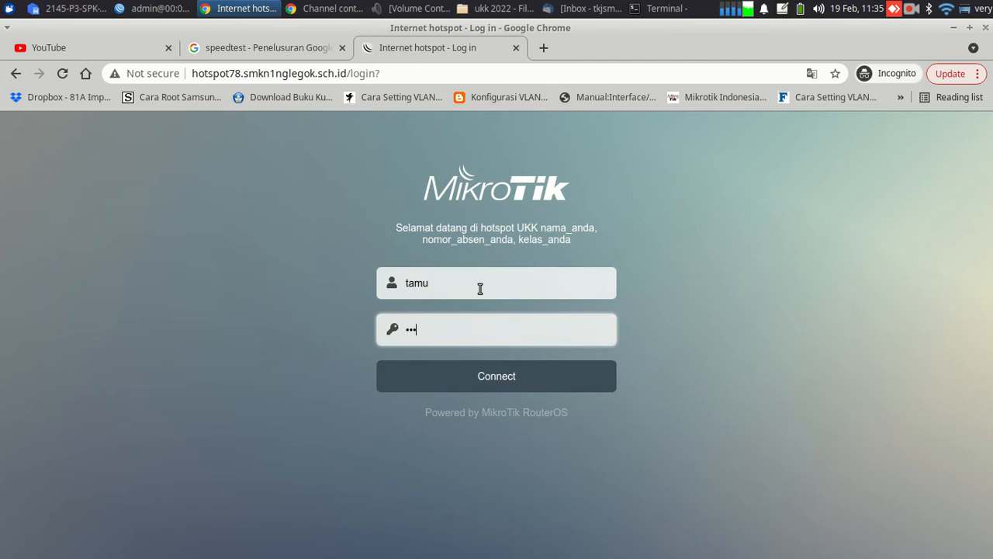
{"action": "left_click", "coordinate": [503, 380]}
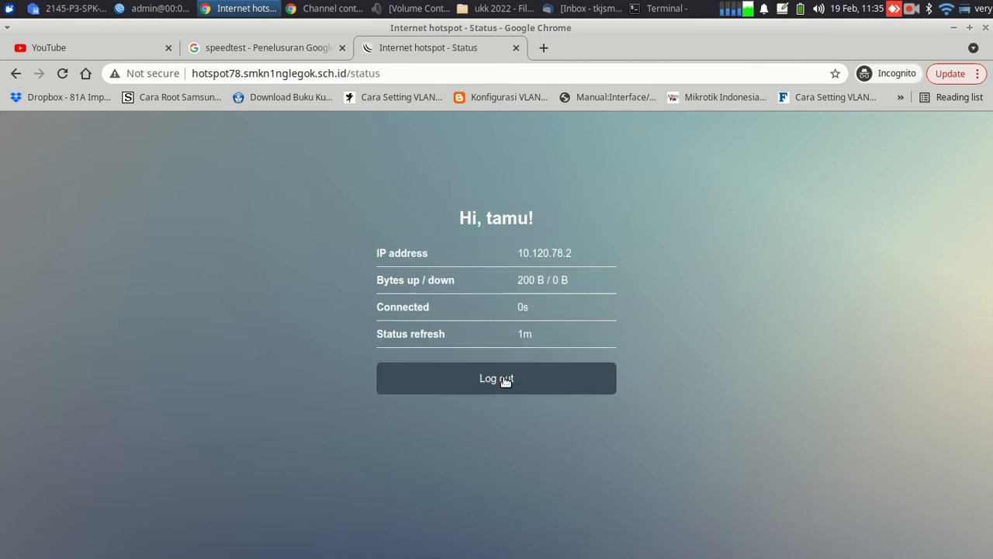
{"action": "left_click", "coordinate": [274, 46]}
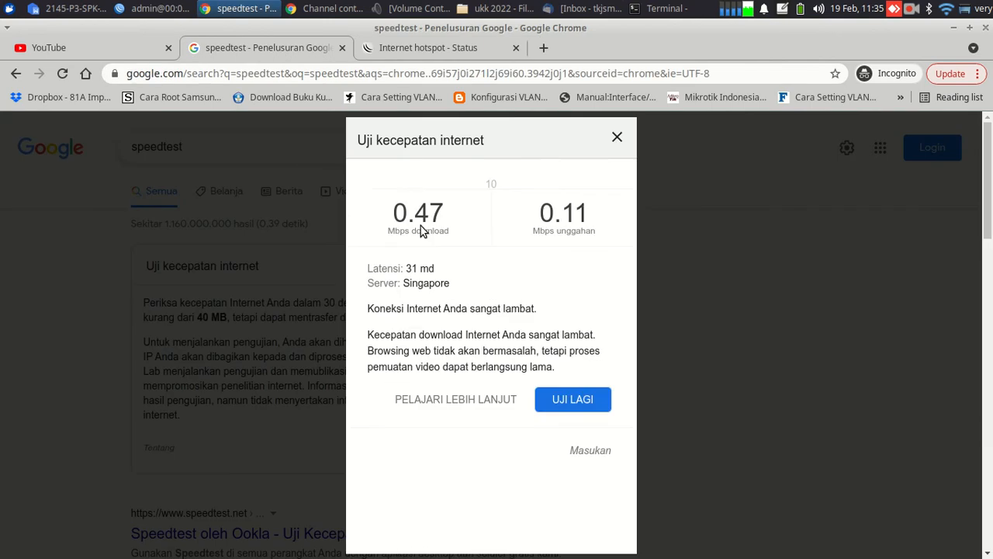
Rerun the speed test and confirm the hotspot-tamu queue is capped at 384k
{"action": "left_click", "coordinate": [591, 370]}
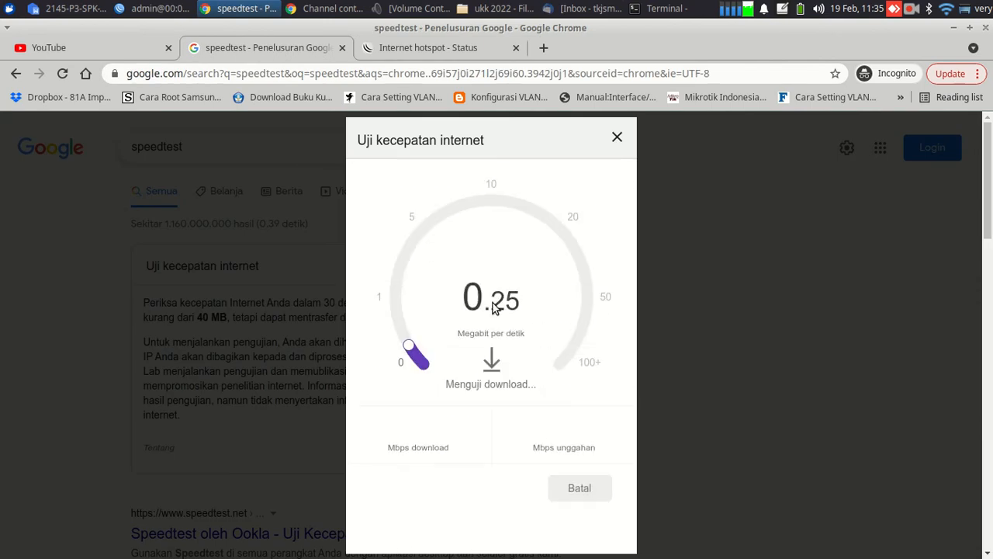
{"action": "left_click", "coordinate": [155, 9]}
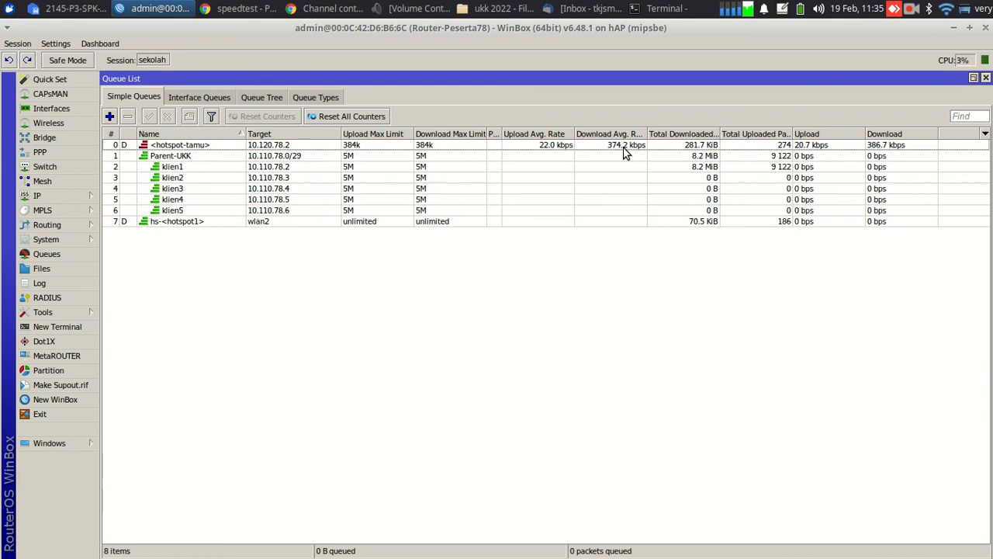
{"action": "left_click", "coordinate": [106, 7]}
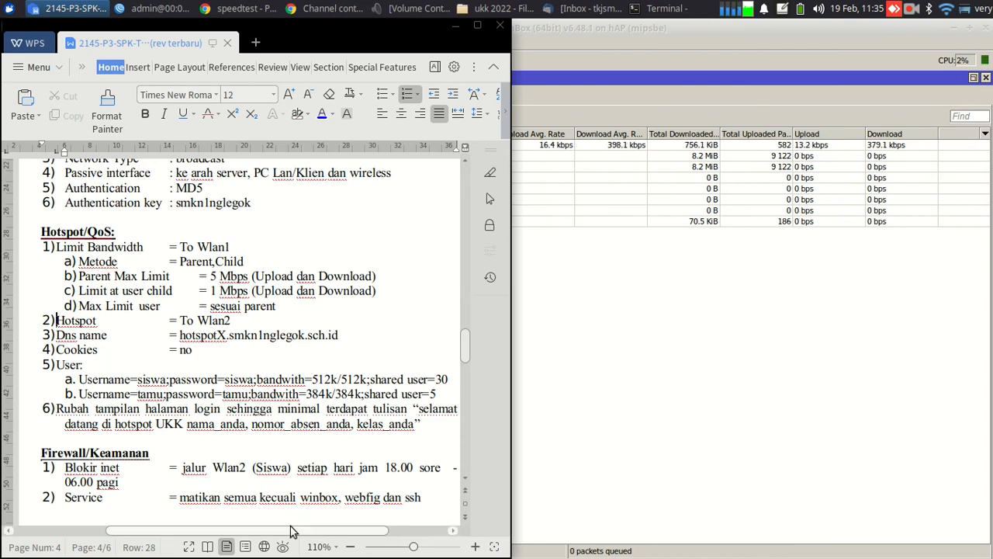
Scroll through the document's Hotspot/QoS bandwidth limits, then go back to WinBox
{"action": "scroll", "coordinate": [292, 532], "scroll_direction": "right", "scroll_amount": 1}
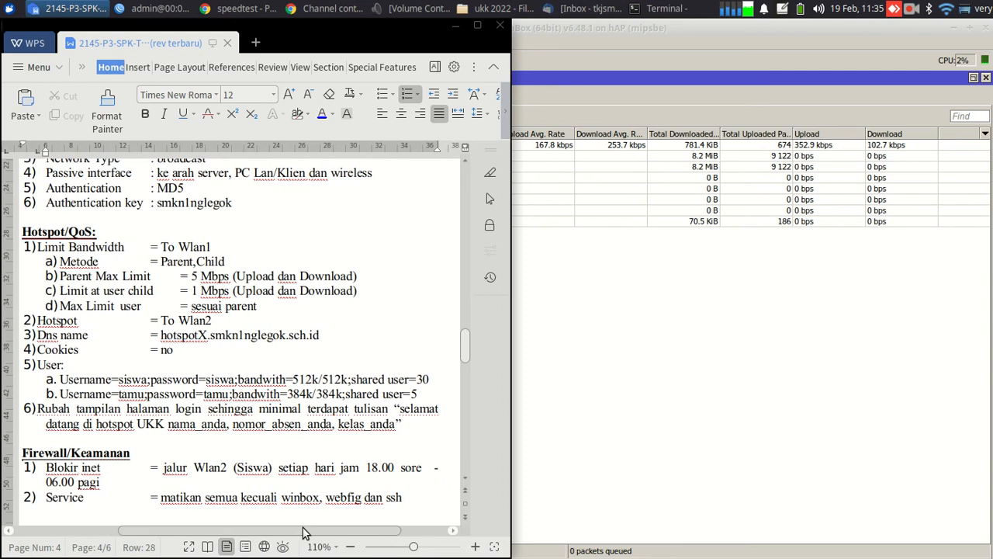
{"action": "scroll", "coordinate": [301, 533], "scroll_direction": "left", "scroll_amount": 1}
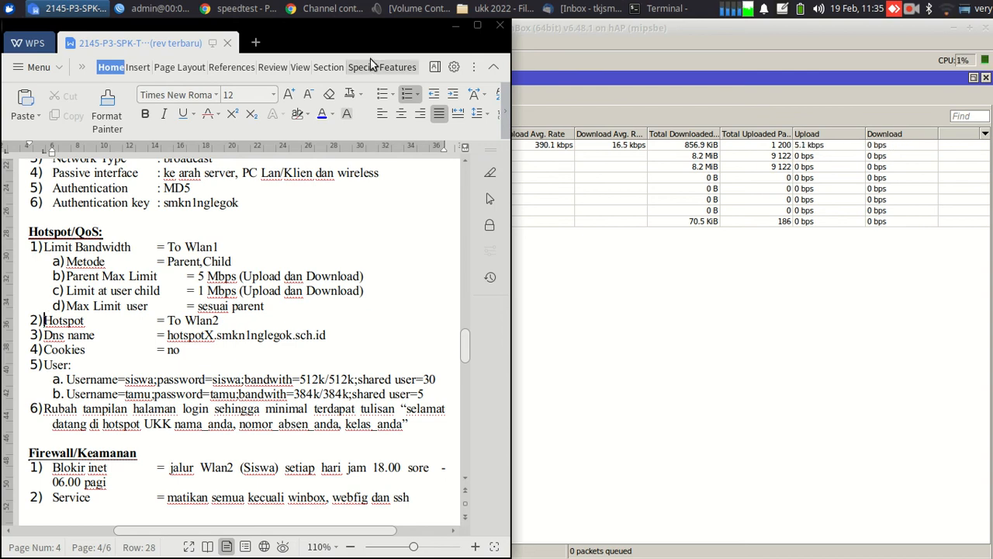
{"action": "left_click", "coordinate": [188, 7]}
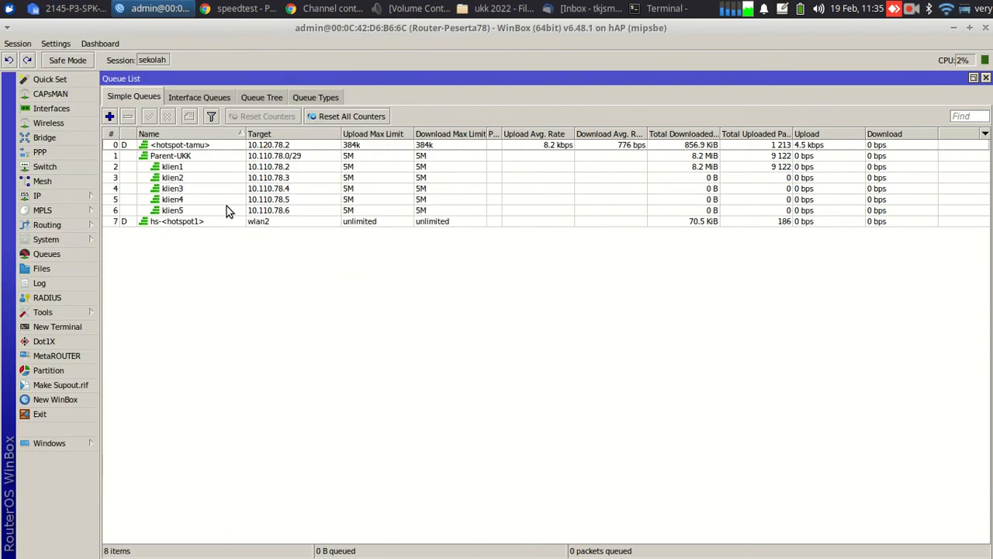
Confirm hsprof1 keeps HTML directory flash/hotspot and DNS name hotspot78, then return to Chrome
{"action": "left_click", "coordinate": [53, 195]}
{"action": "left_click", "coordinate": [152, 329]}
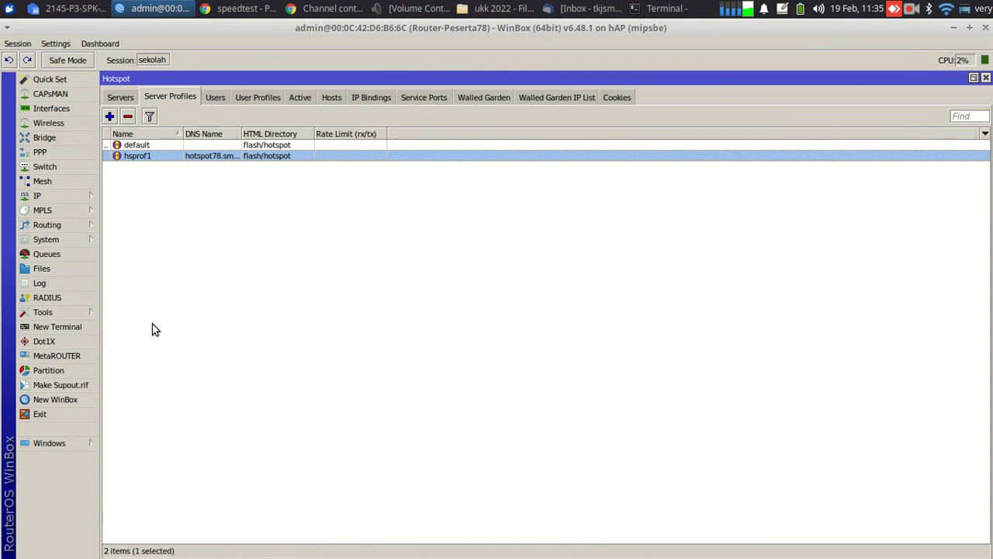
{"action": "double_click", "coordinate": [176, 155]}
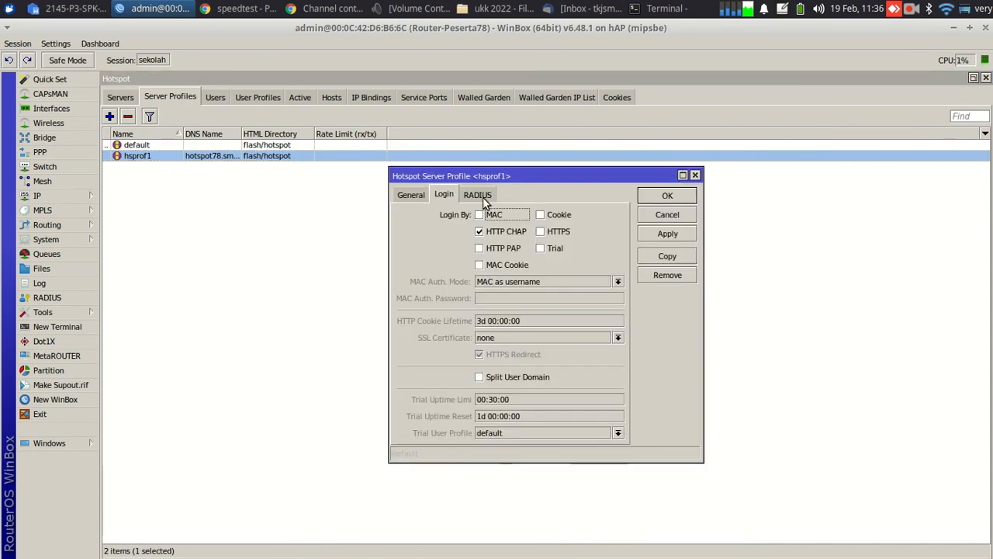
{"action": "left_click", "coordinate": [413, 195]}
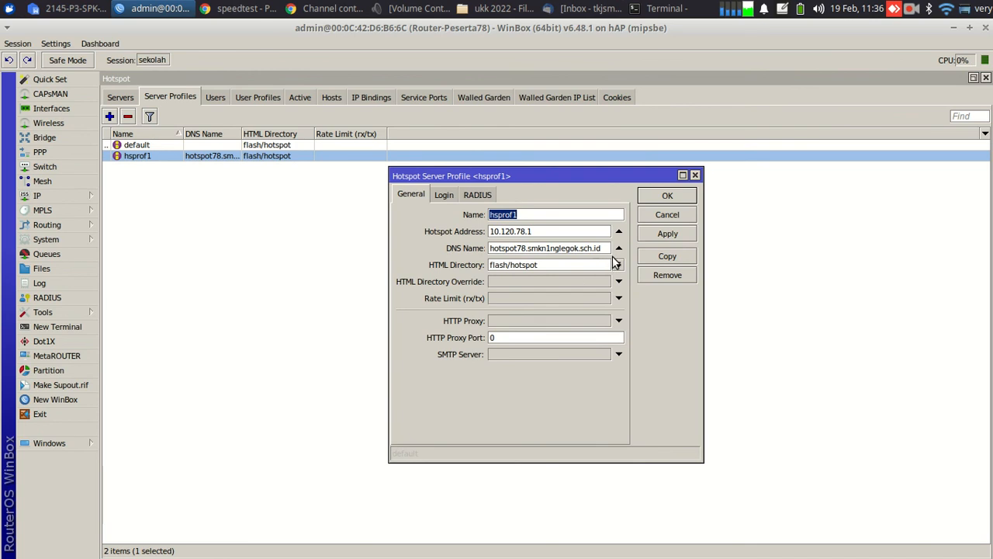
{"action": "left_click", "coordinate": [618, 265]}
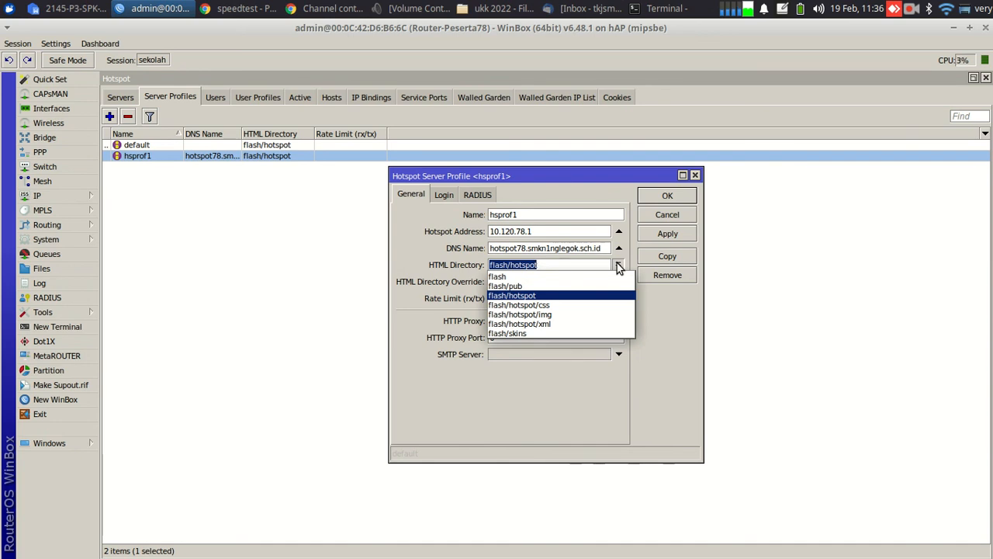
{"action": "left_click", "coordinate": [618, 266]}
{"action": "left_click", "coordinate": [667, 196]}
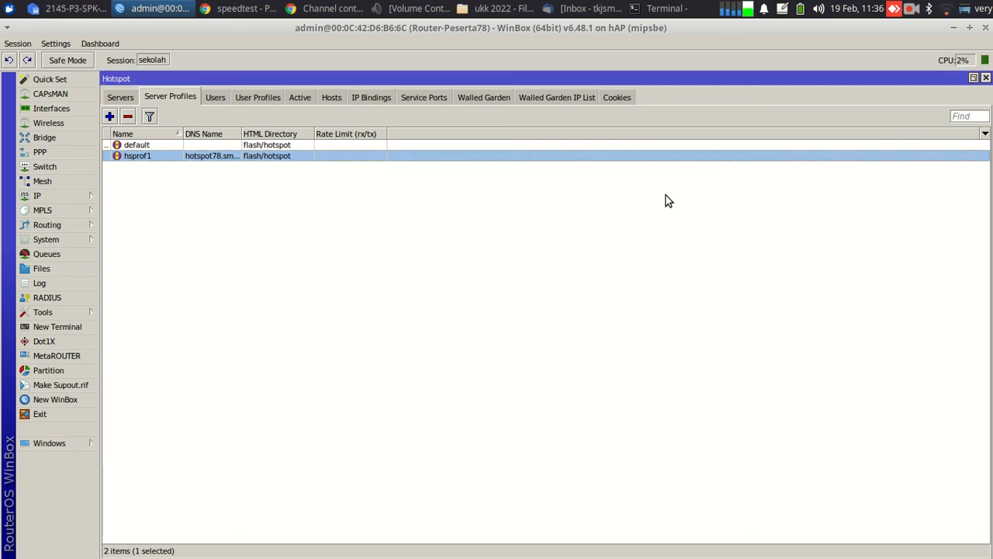
{"action": "left_click", "coordinate": [266, 12]}
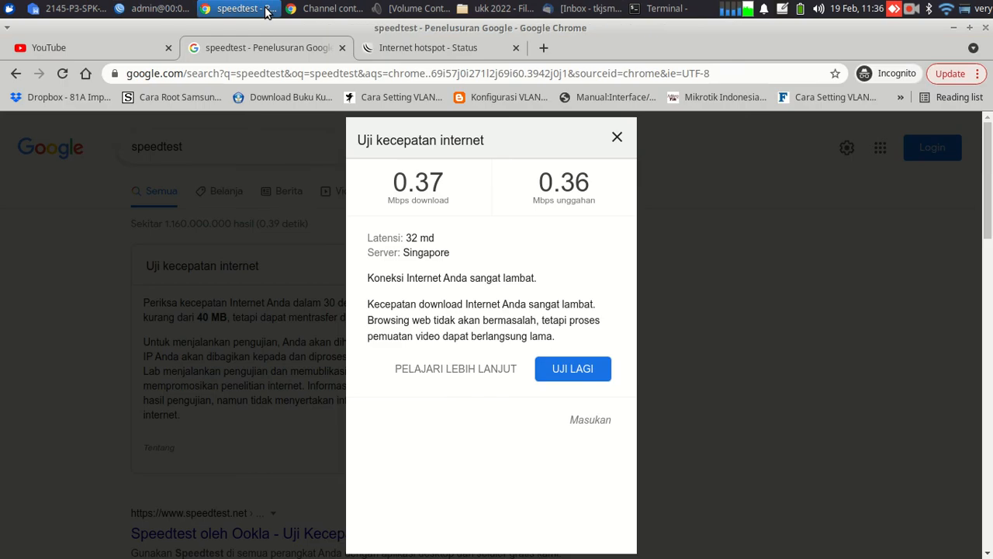